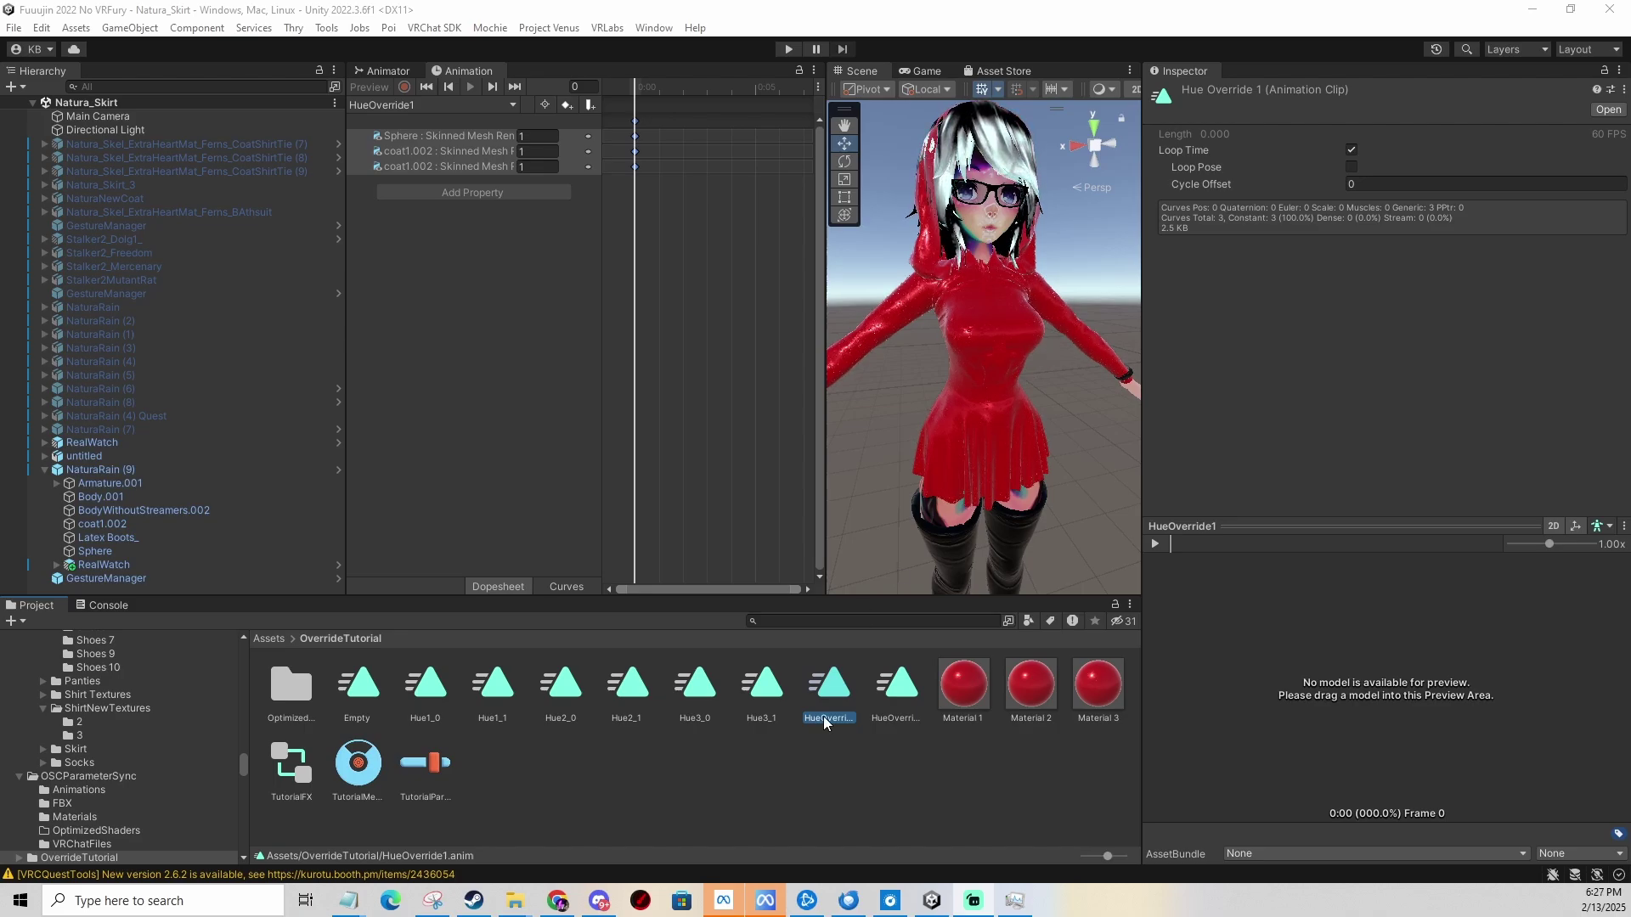
Preview a purple-blue Hue Shift on Material 3's Poiyomi settings, then return it to 0.
click(1098, 670)
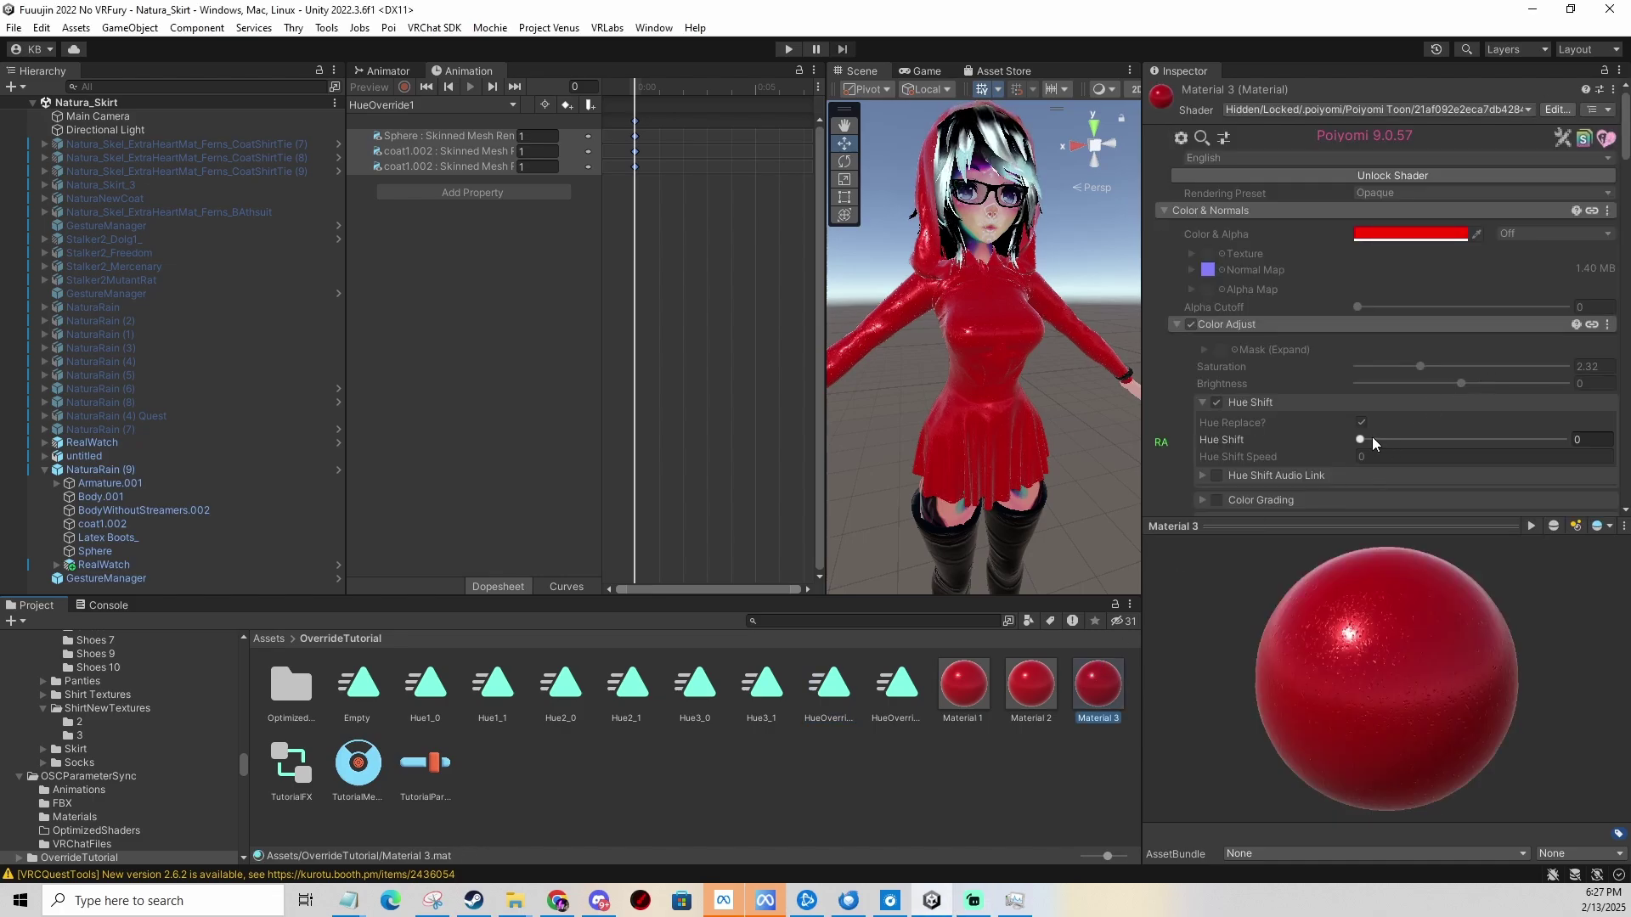
drag(1384, 437, 1326, 437)
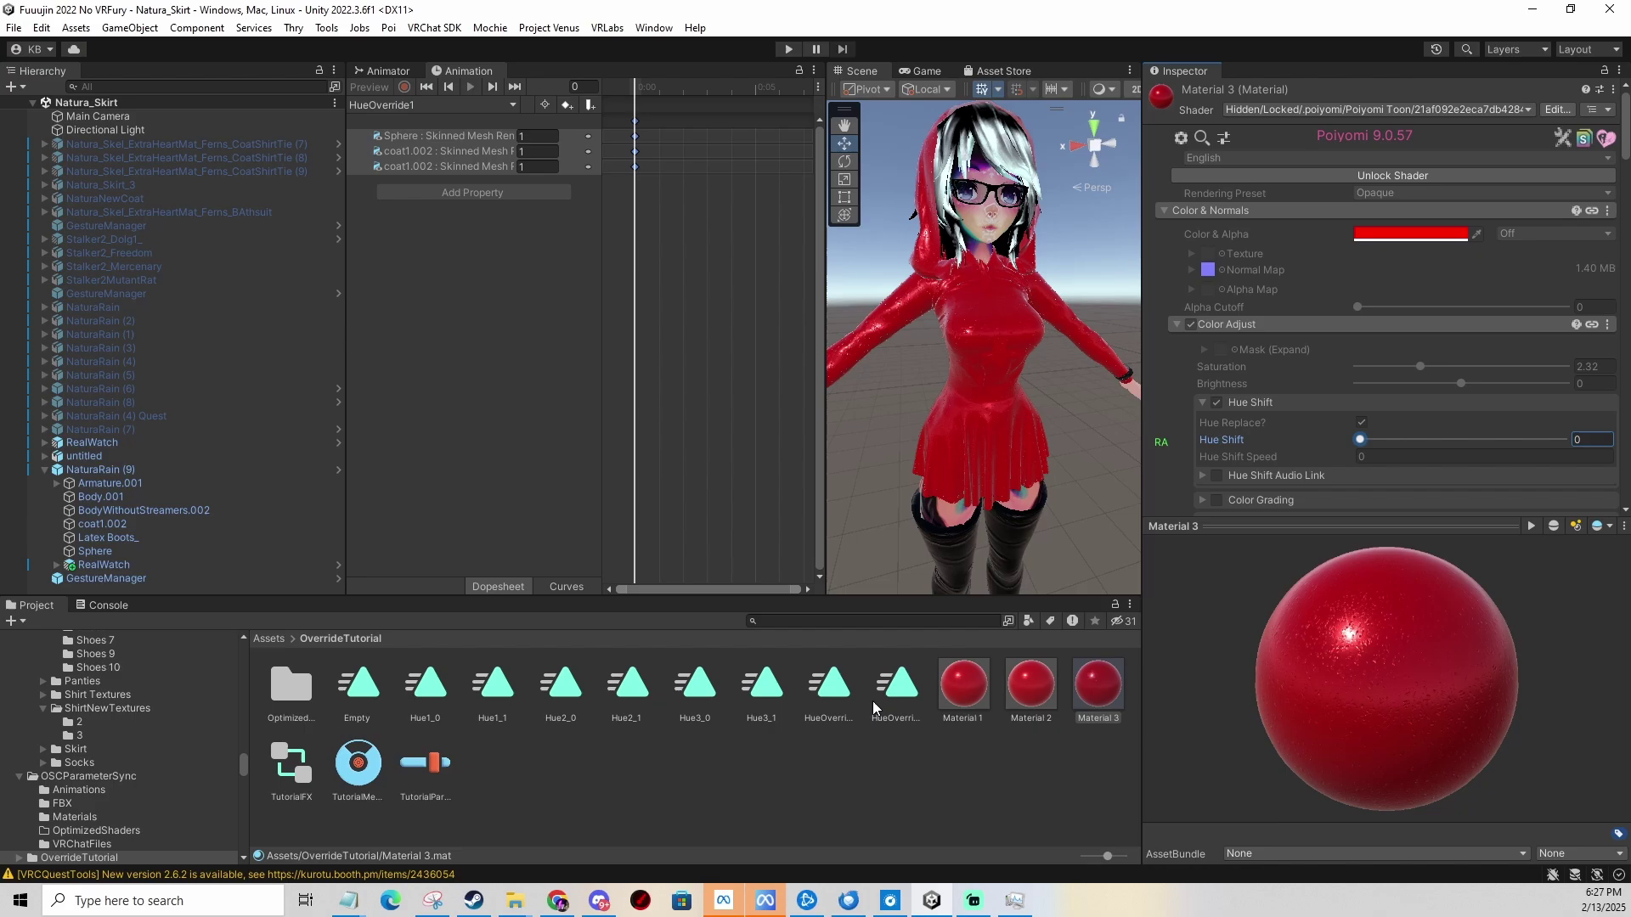
In TutorialParameters, append Bool to the OverrideHue parameter name to make OverrideHueBool.
click(655, 763)
click(411, 764)
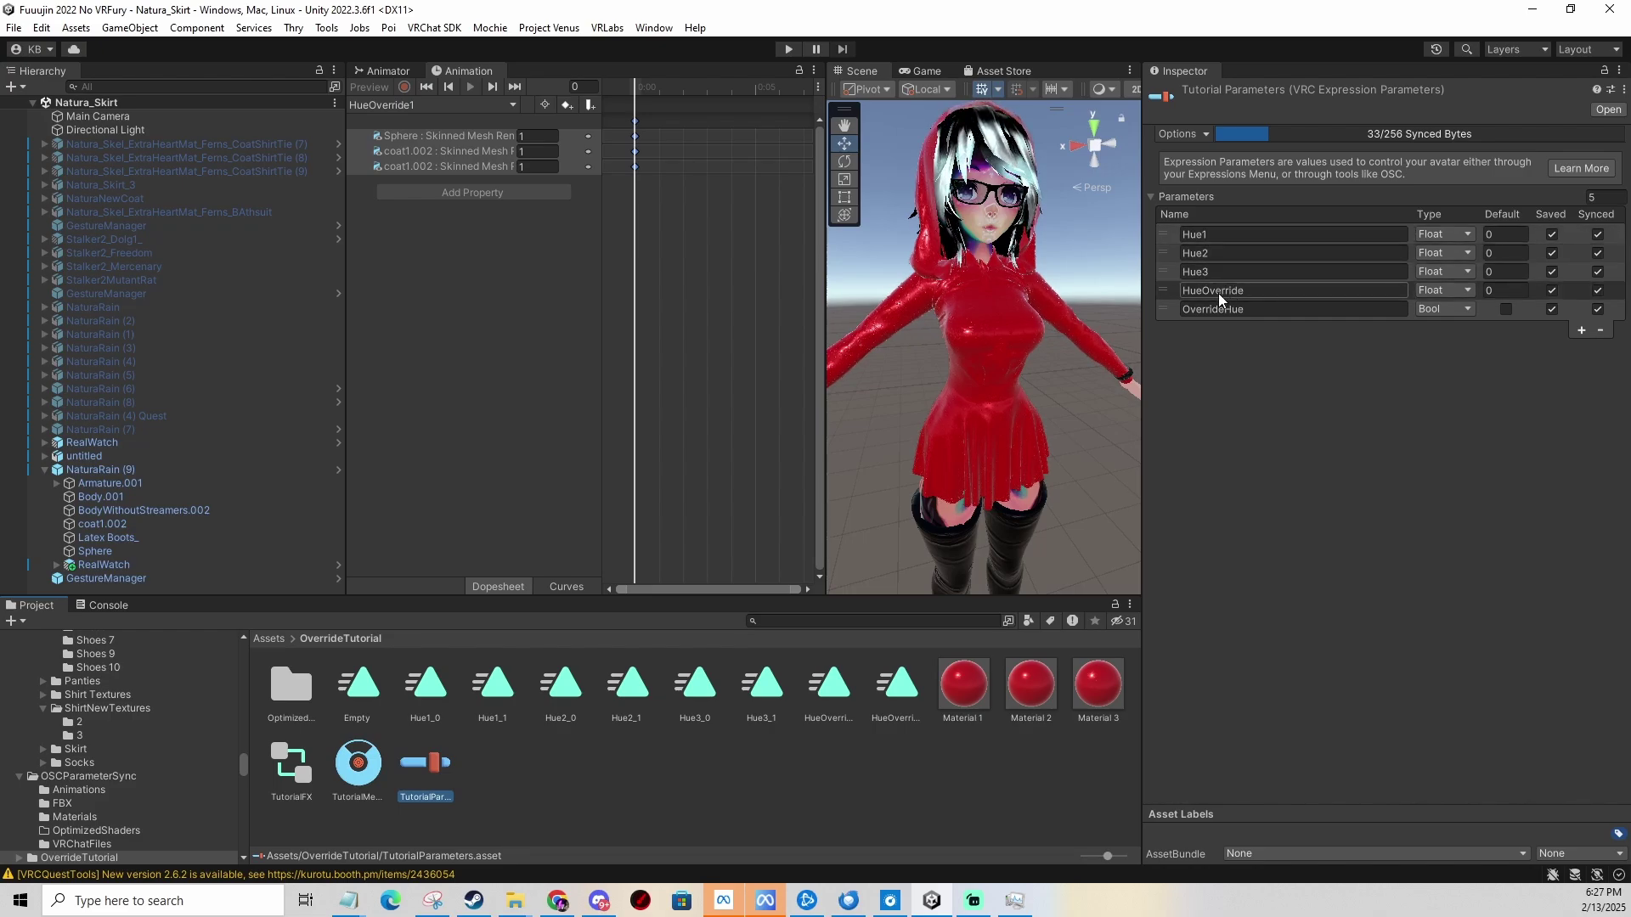
click(1284, 311)
click(1288, 309)
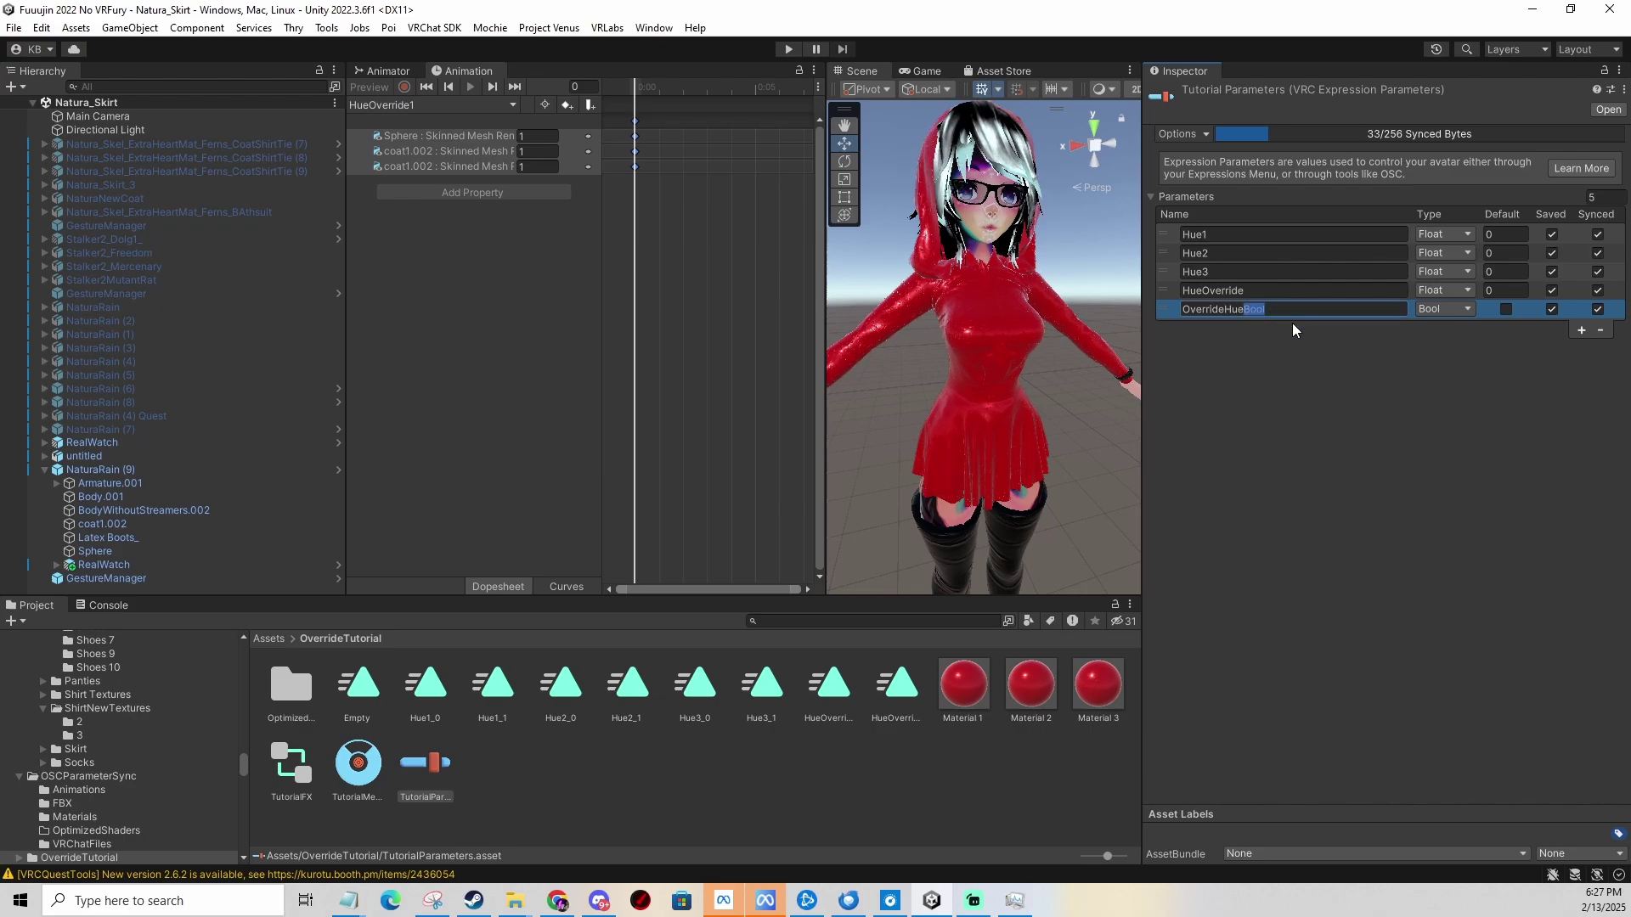
Link the Tutorial Menu's Hue Override toggle to the OverrideHueBool Bool parameter.
click(1349, 447)
click(357, 763)
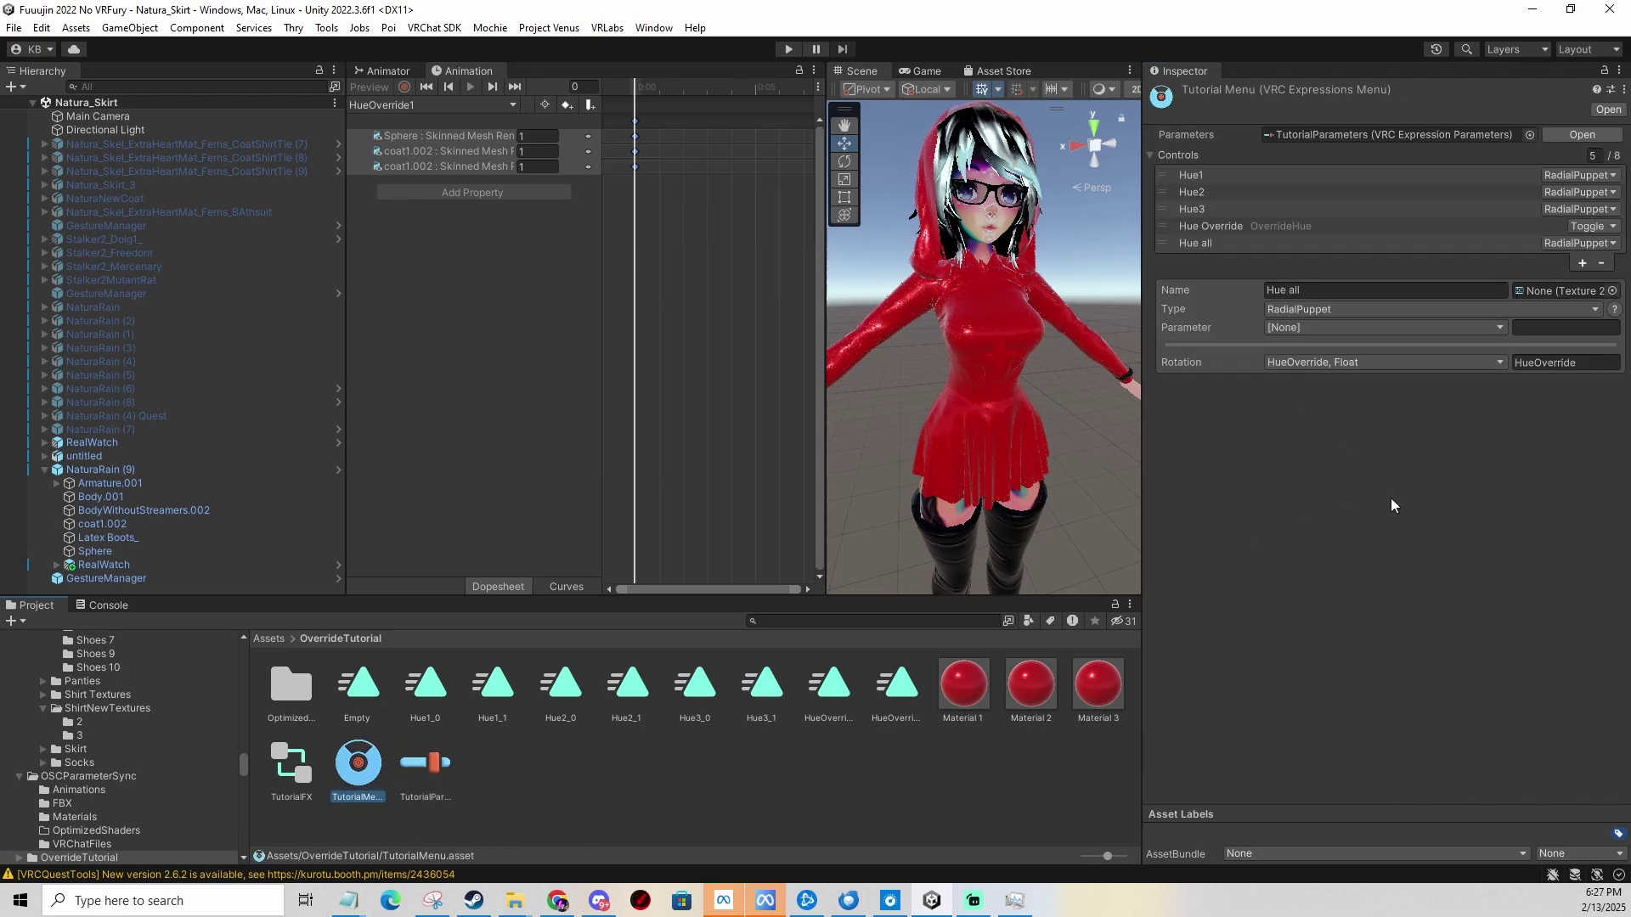
click(1259, 224)
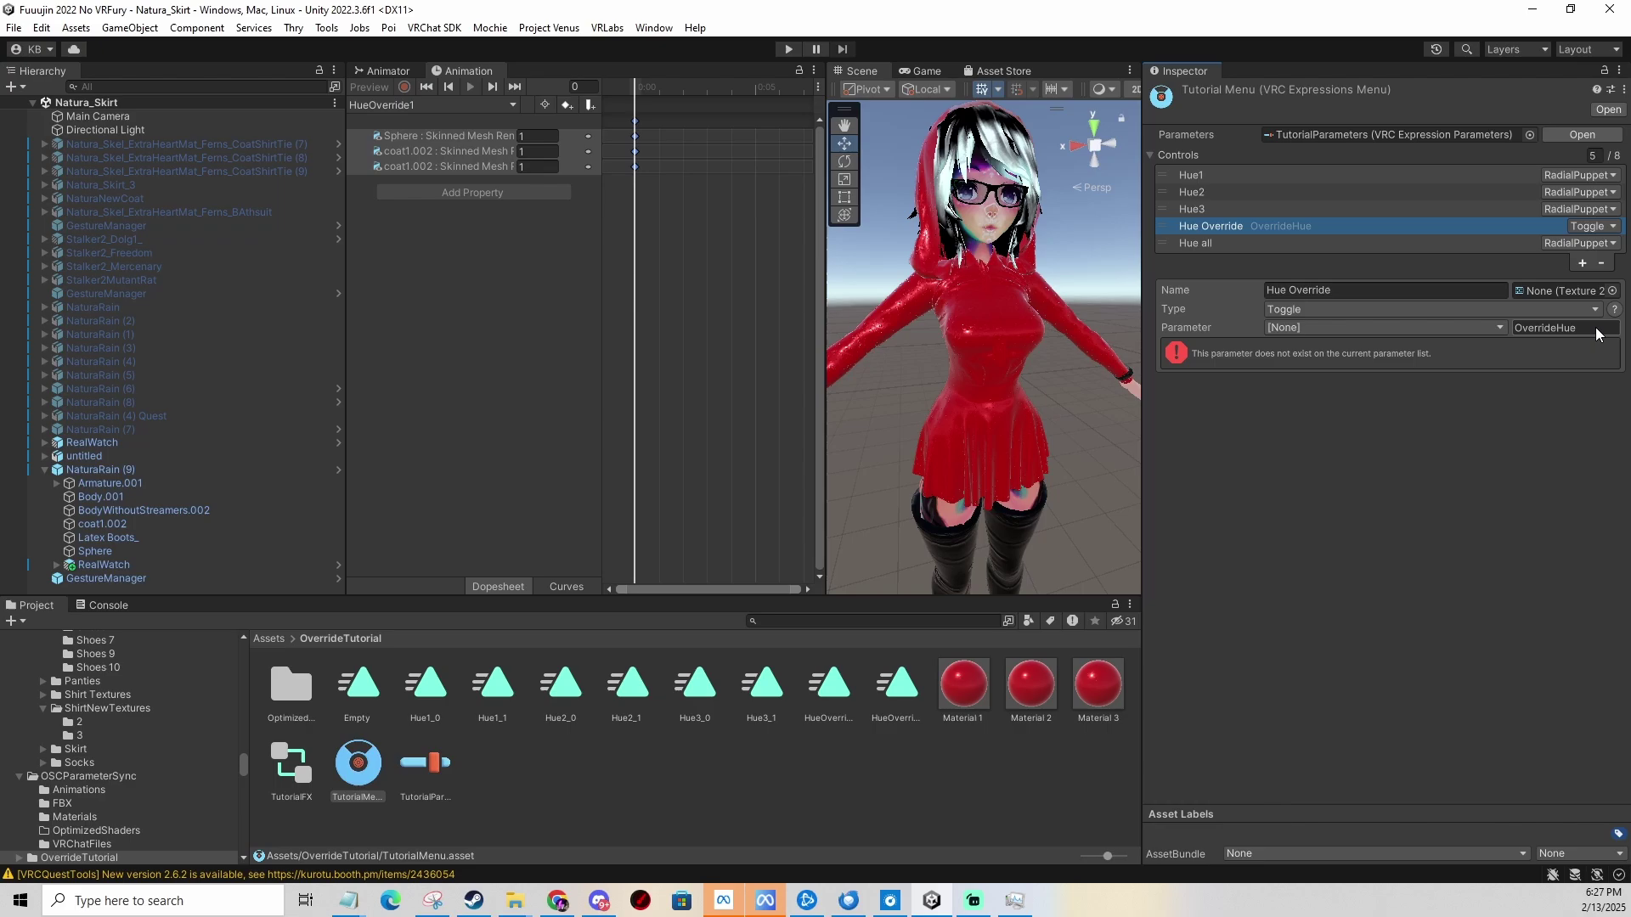
click(1451, 328)
click(1393, 442)
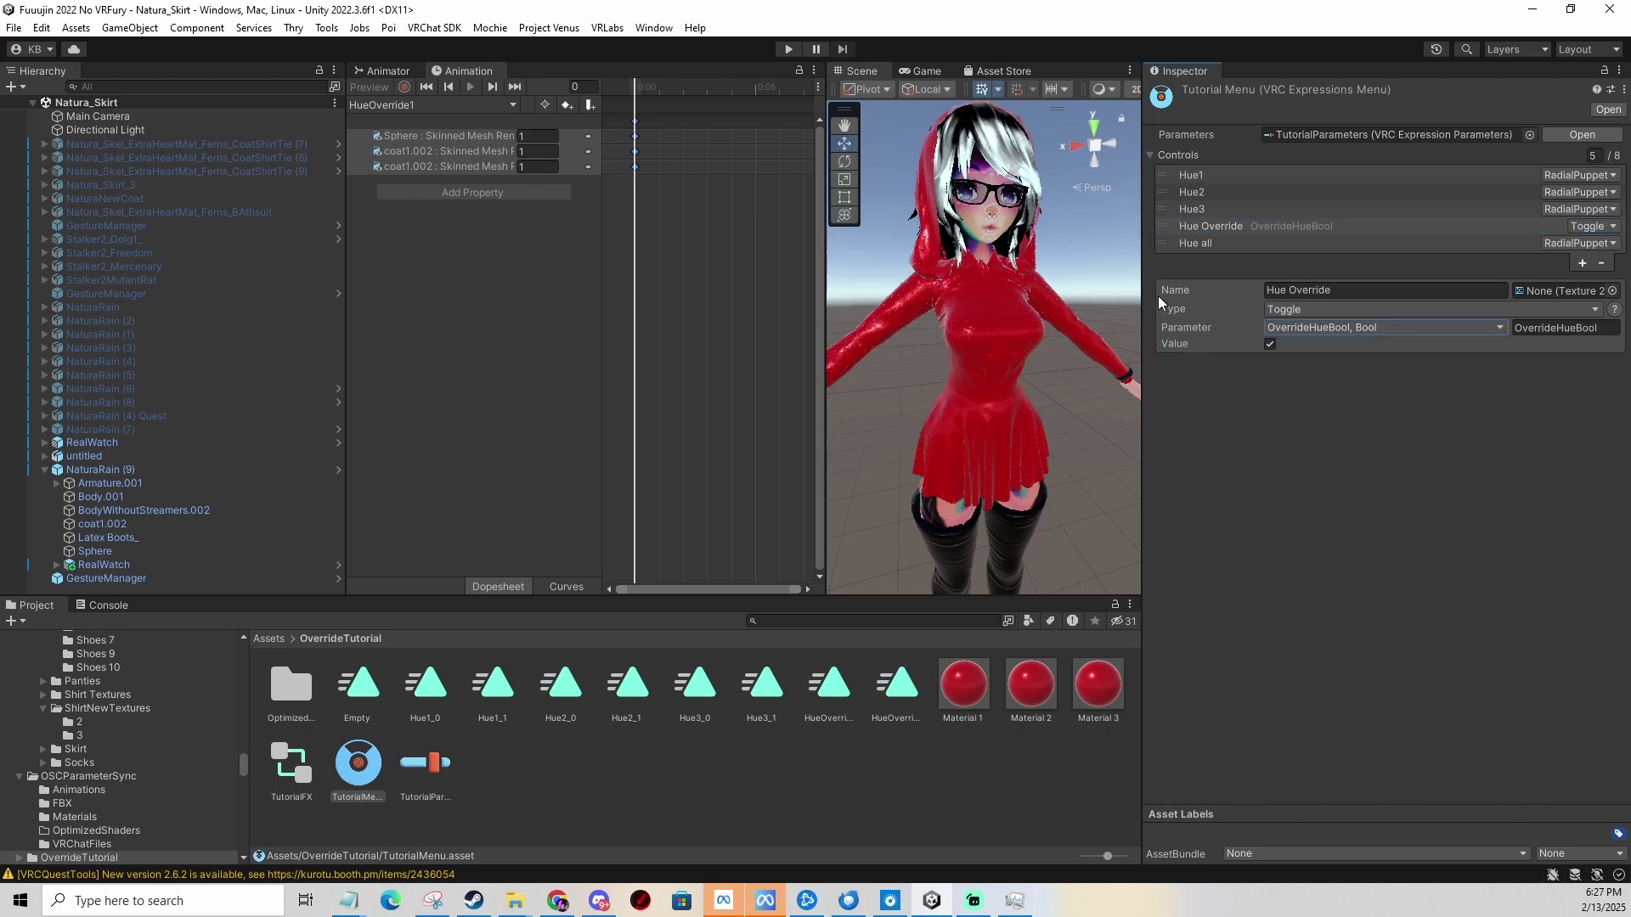
Review the Hue1, Hue all and Hue Override menu controls' settings.
click(1225, 177)
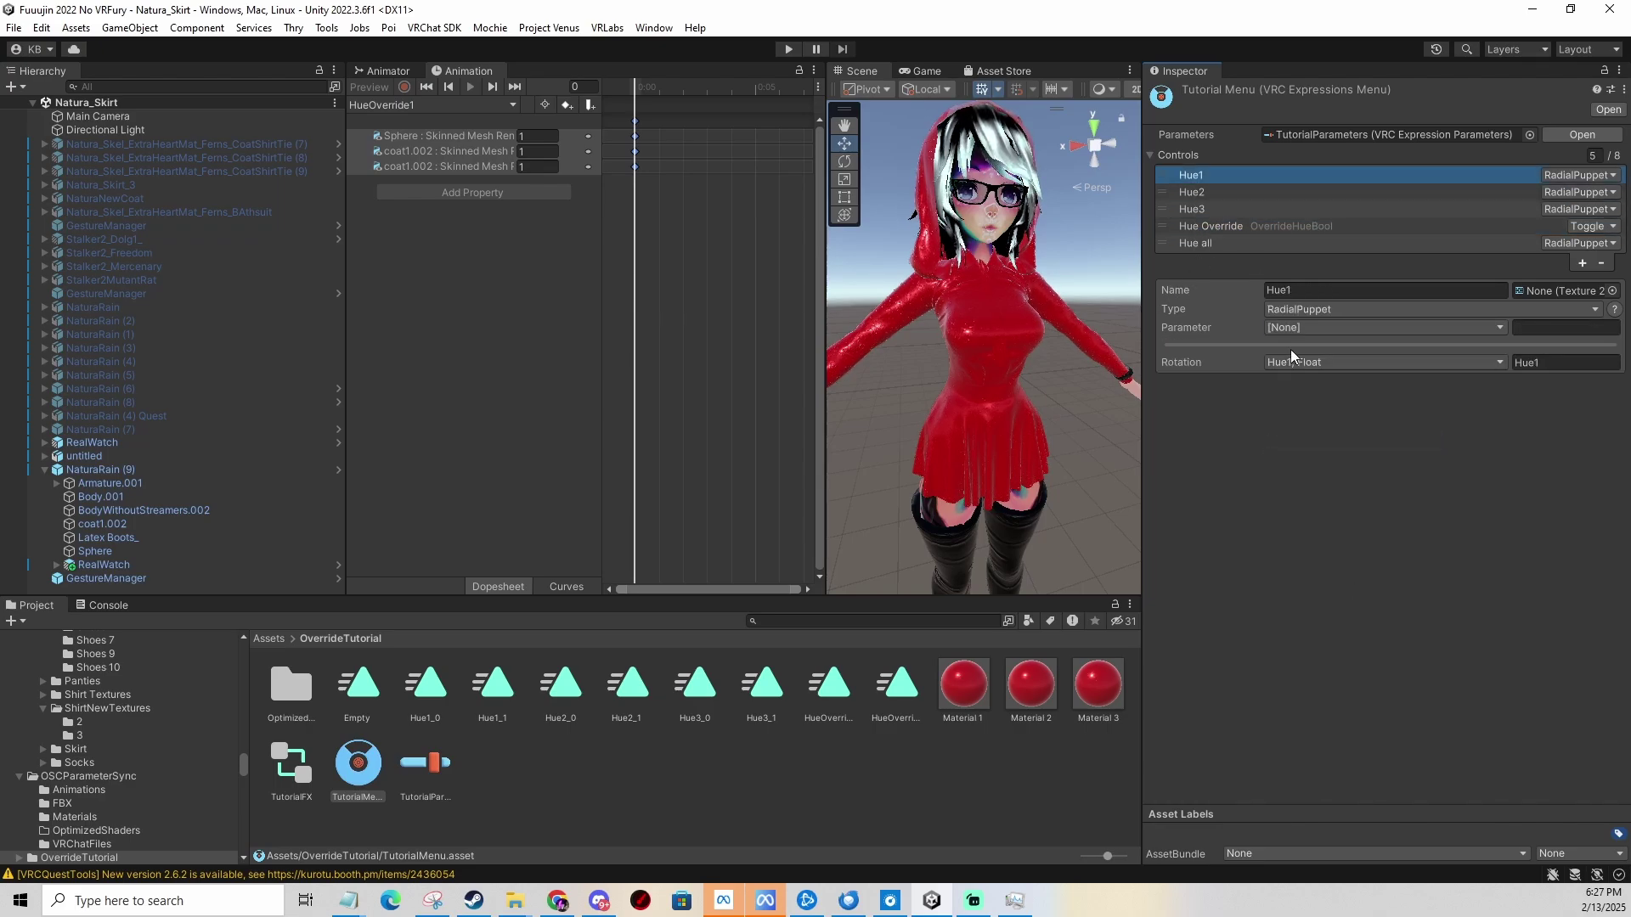
click(1210, 192)
click(1210, 226)
click(1206, 245)
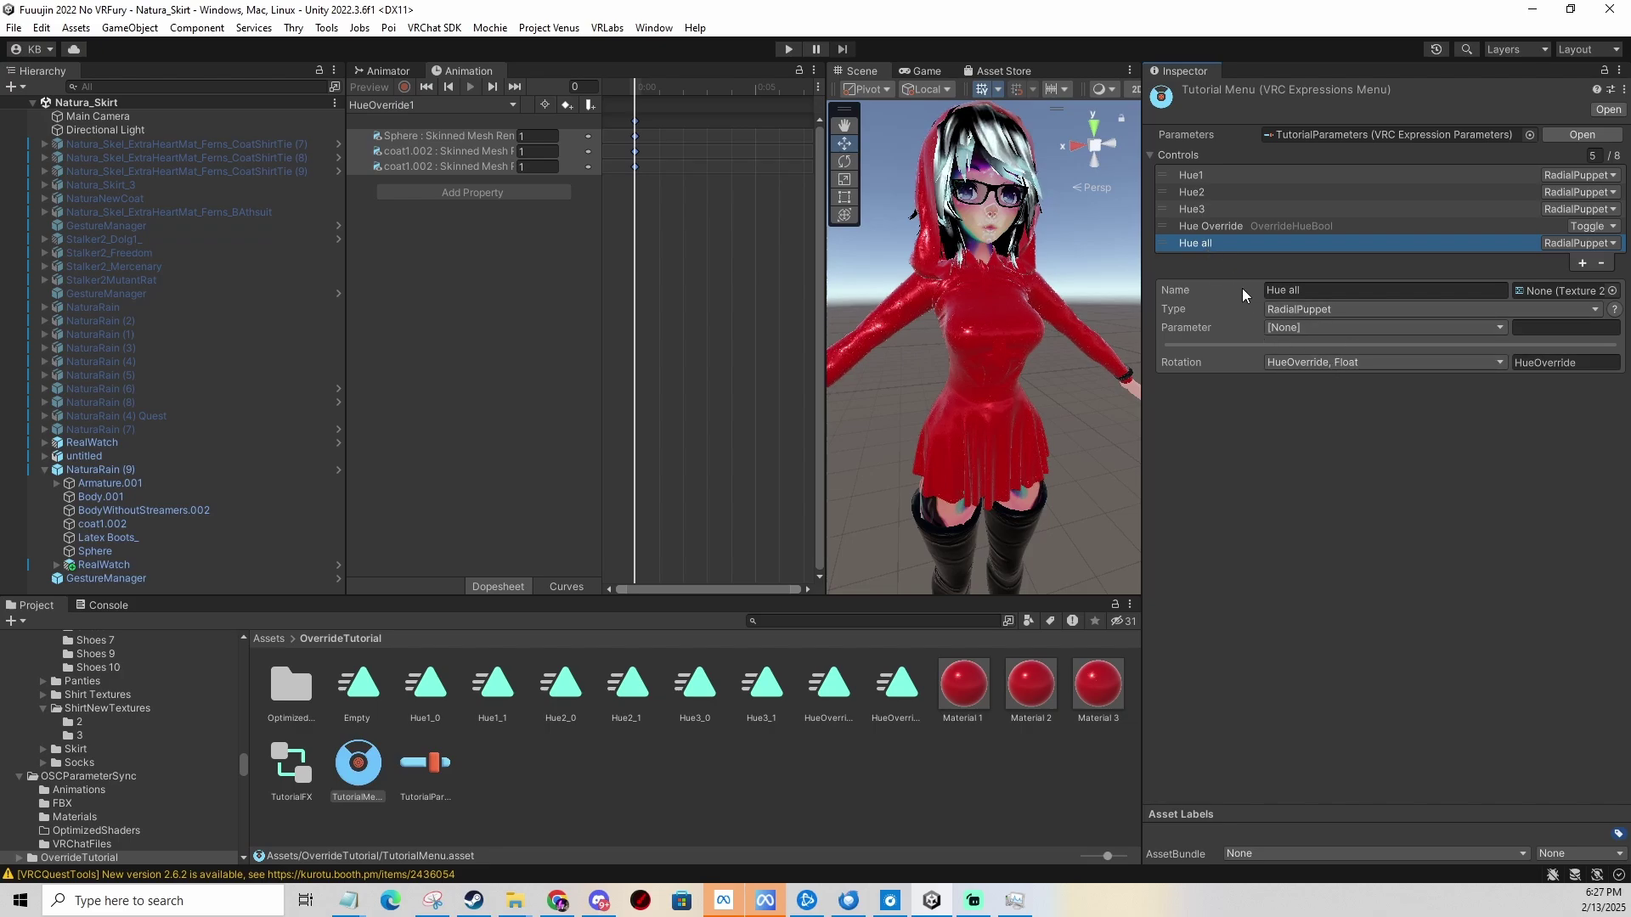
click(1219, 229)
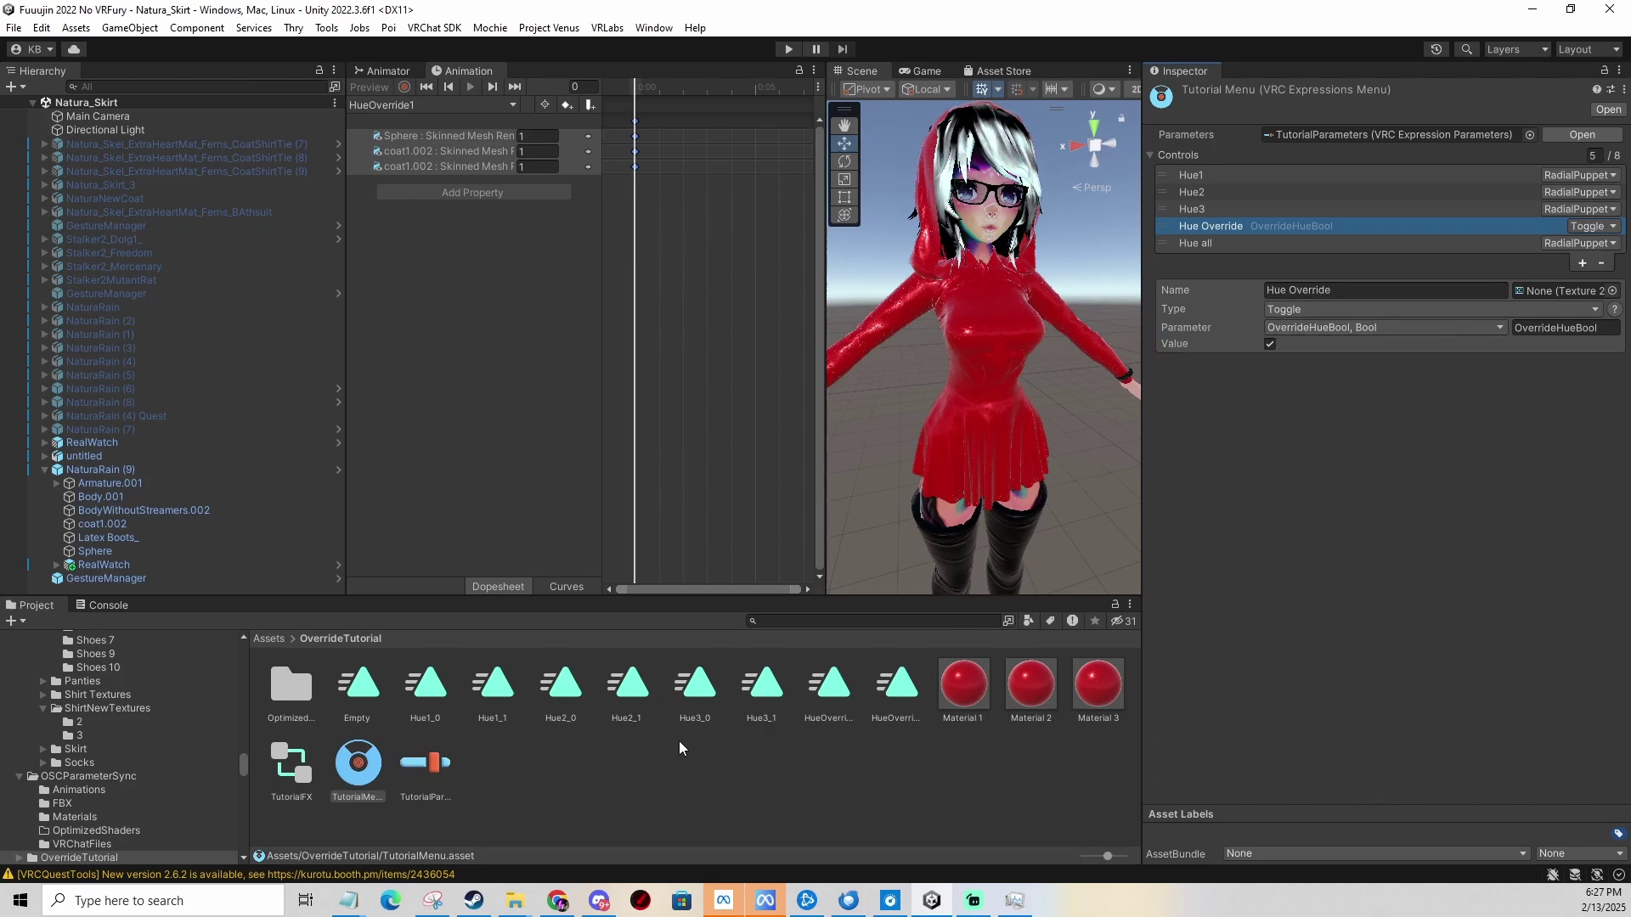
Inspect the Hue1_0 and HueOverride_0 clips, then load Hue1_0 for NaturaRain (9).
click(425, 695)
click(896, 684)
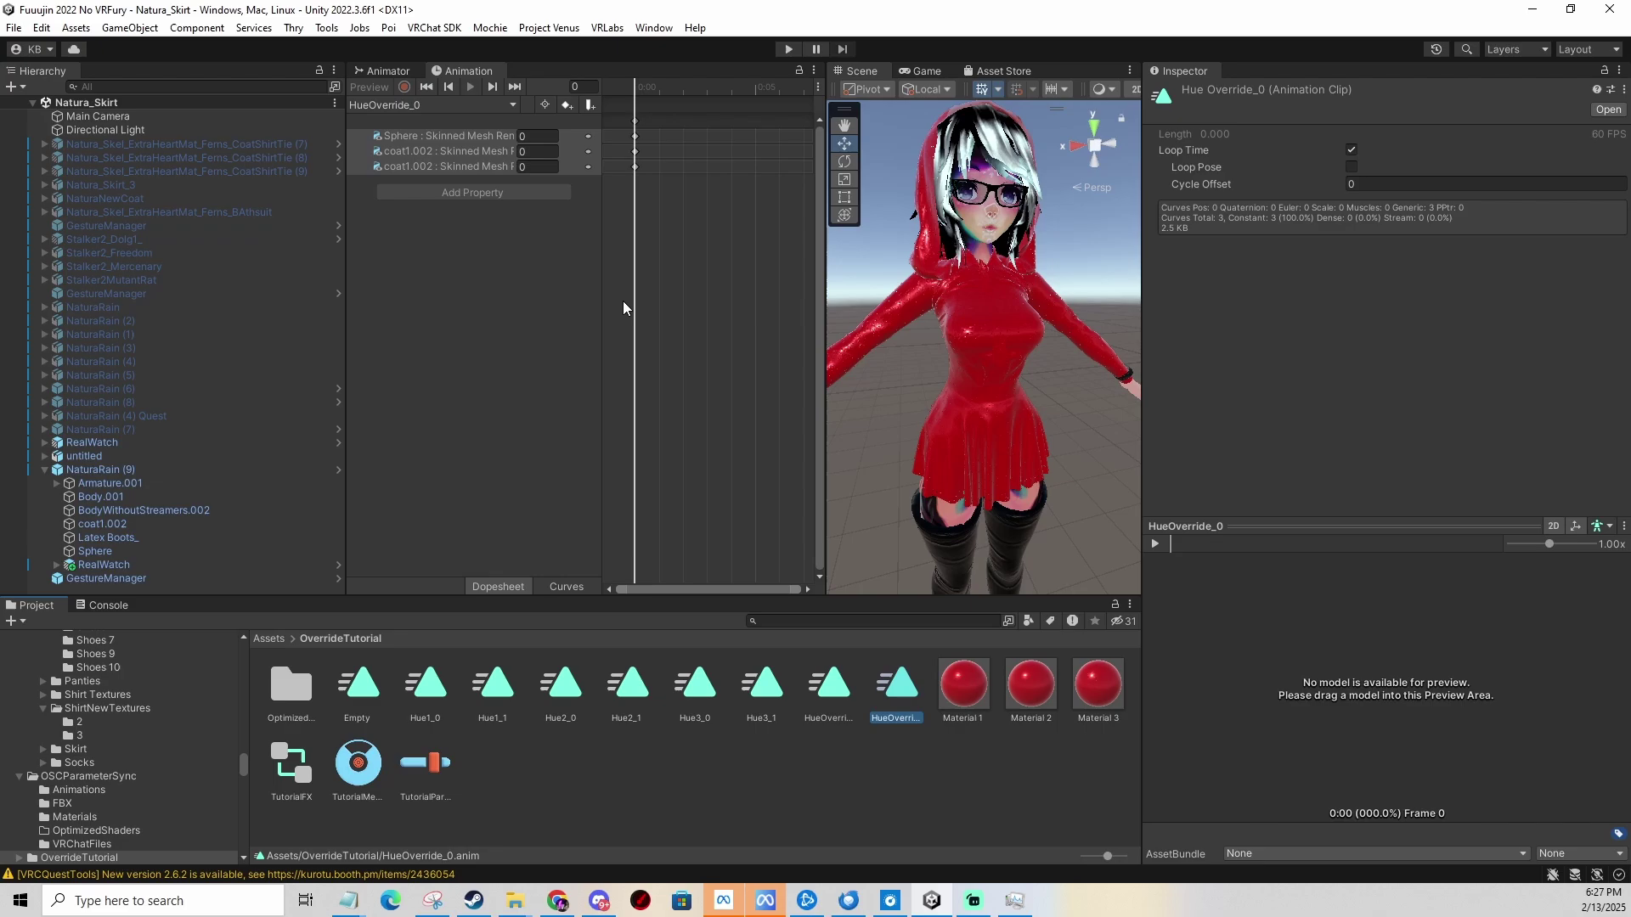
click(430, 689)
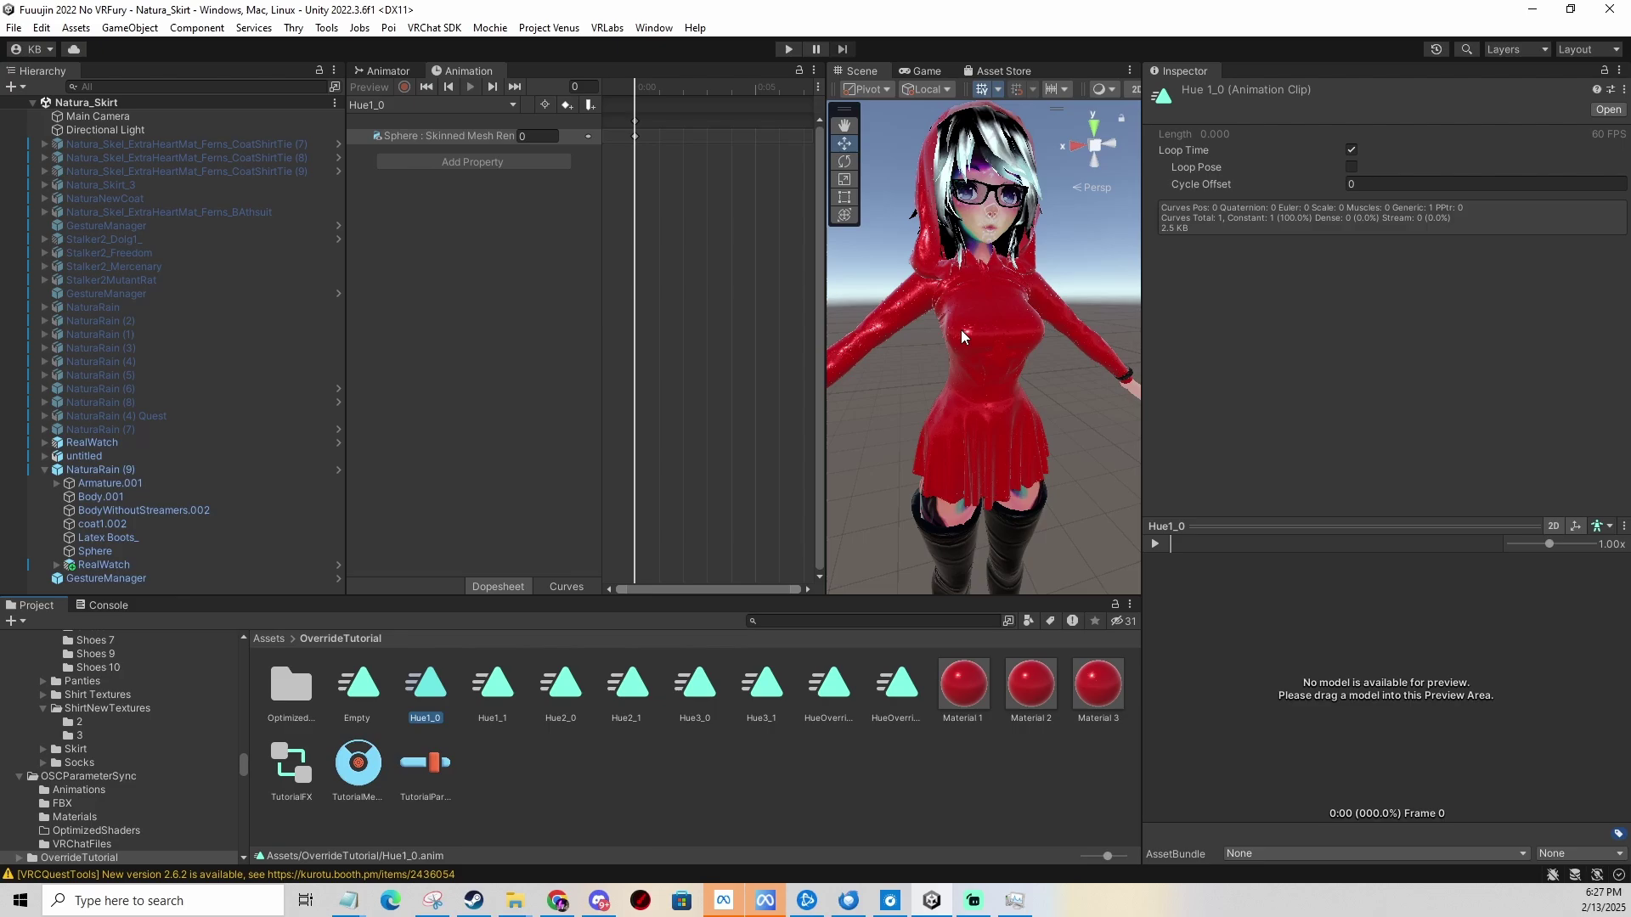
click(102, 470)
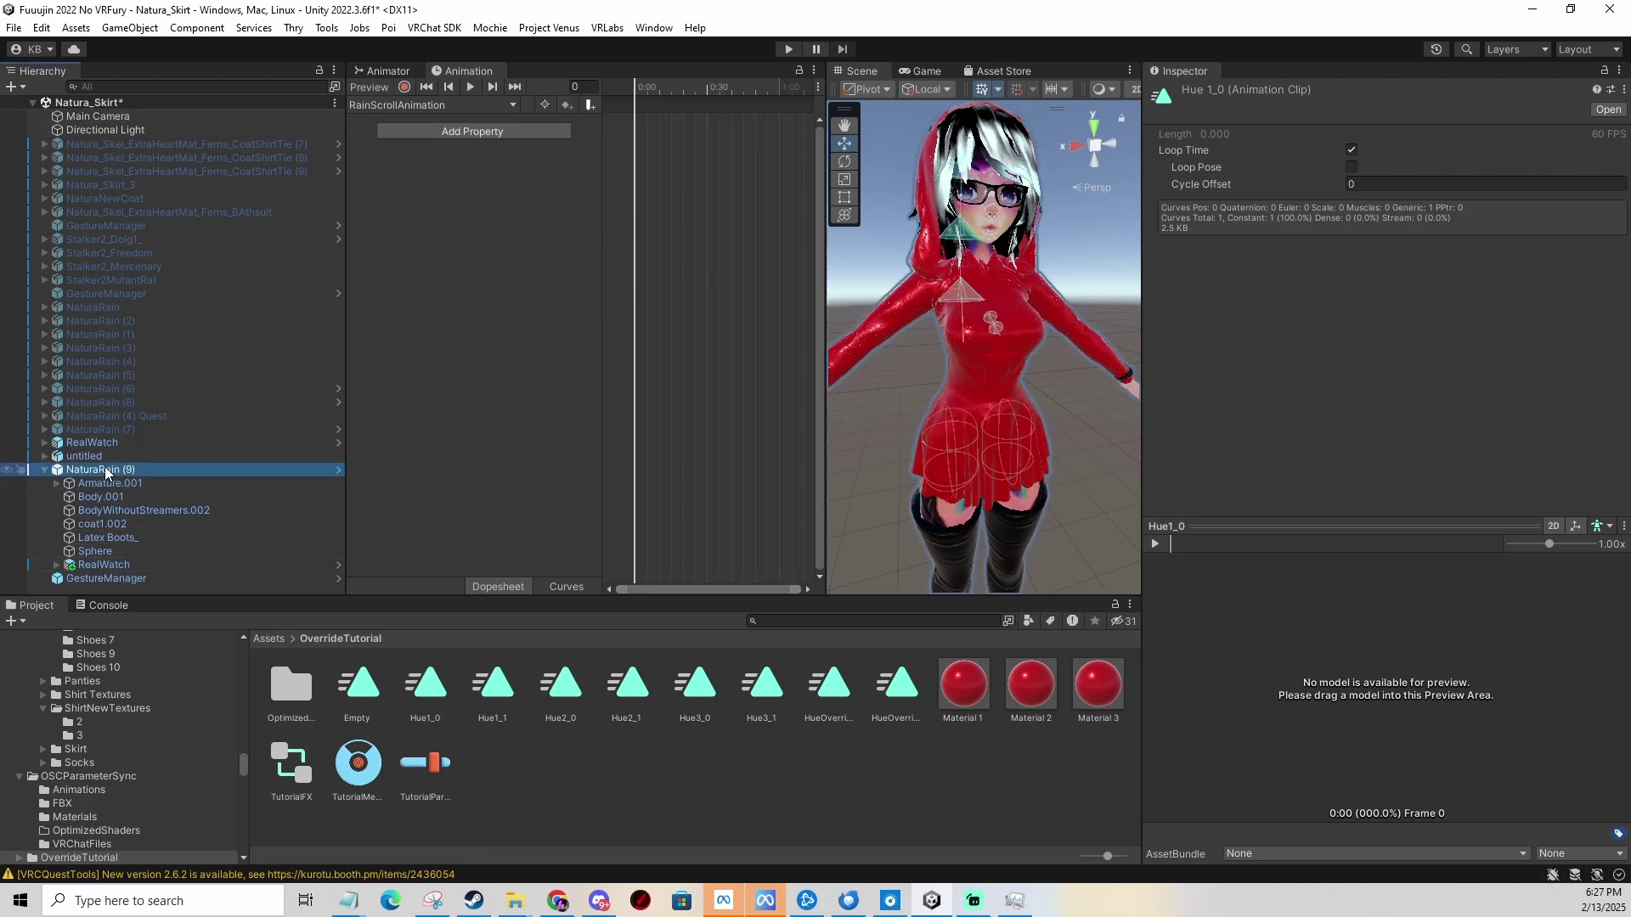
click(391, 106)
click(405, 291)
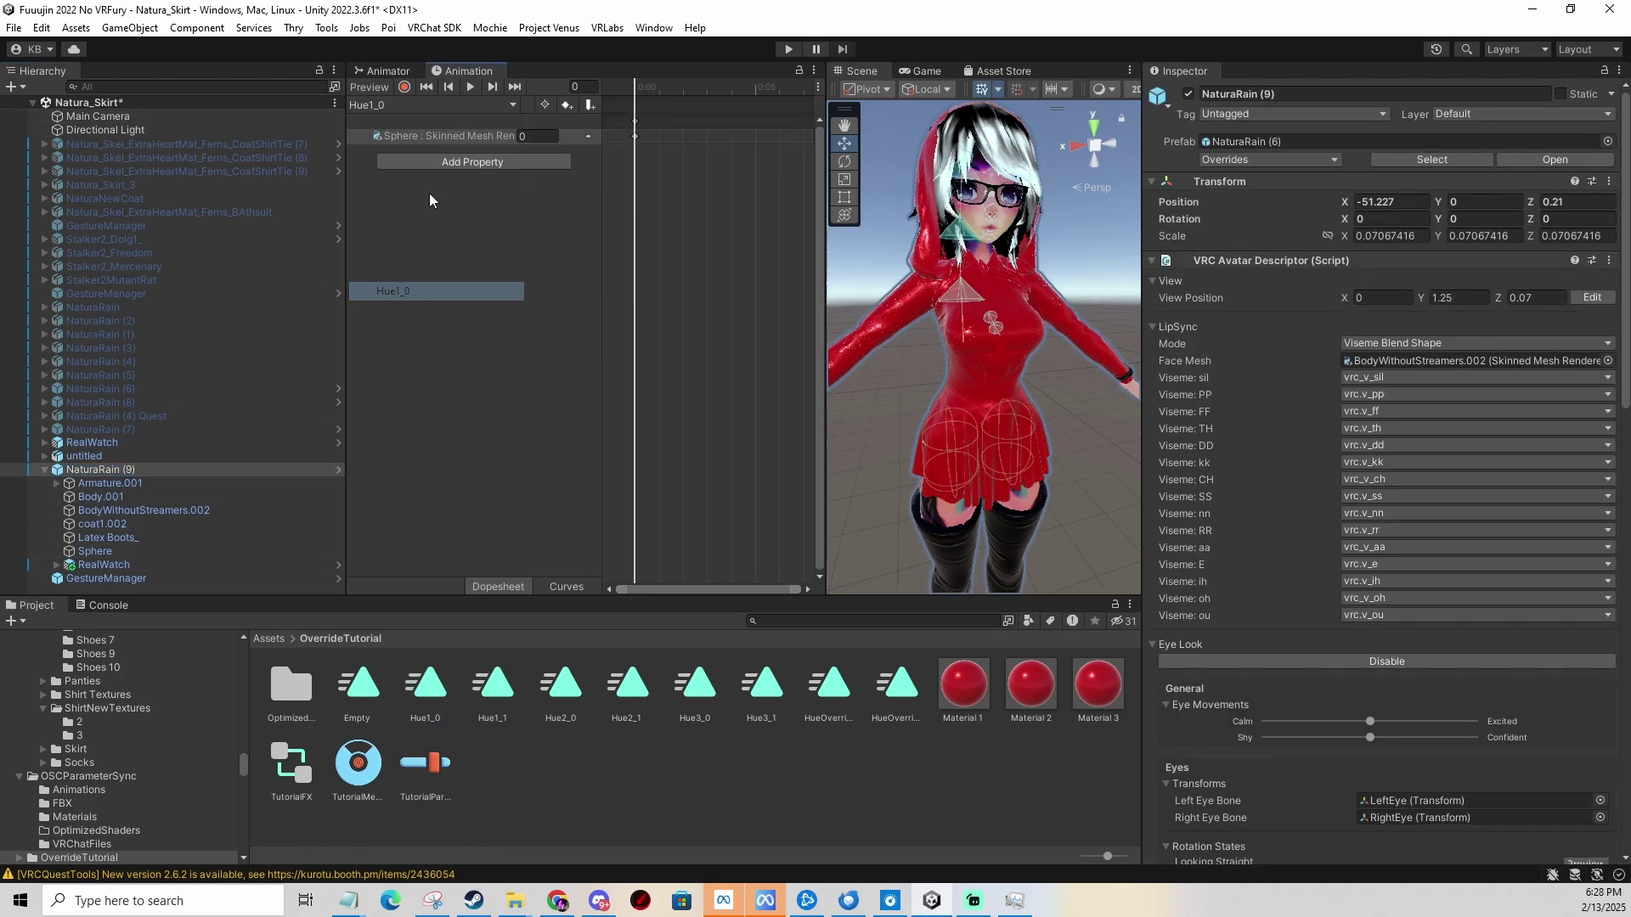
Frame the avatar, select its hood and scrub the hue through several colours.
key(f)
alt+drag(1040, 306, 960, 304)
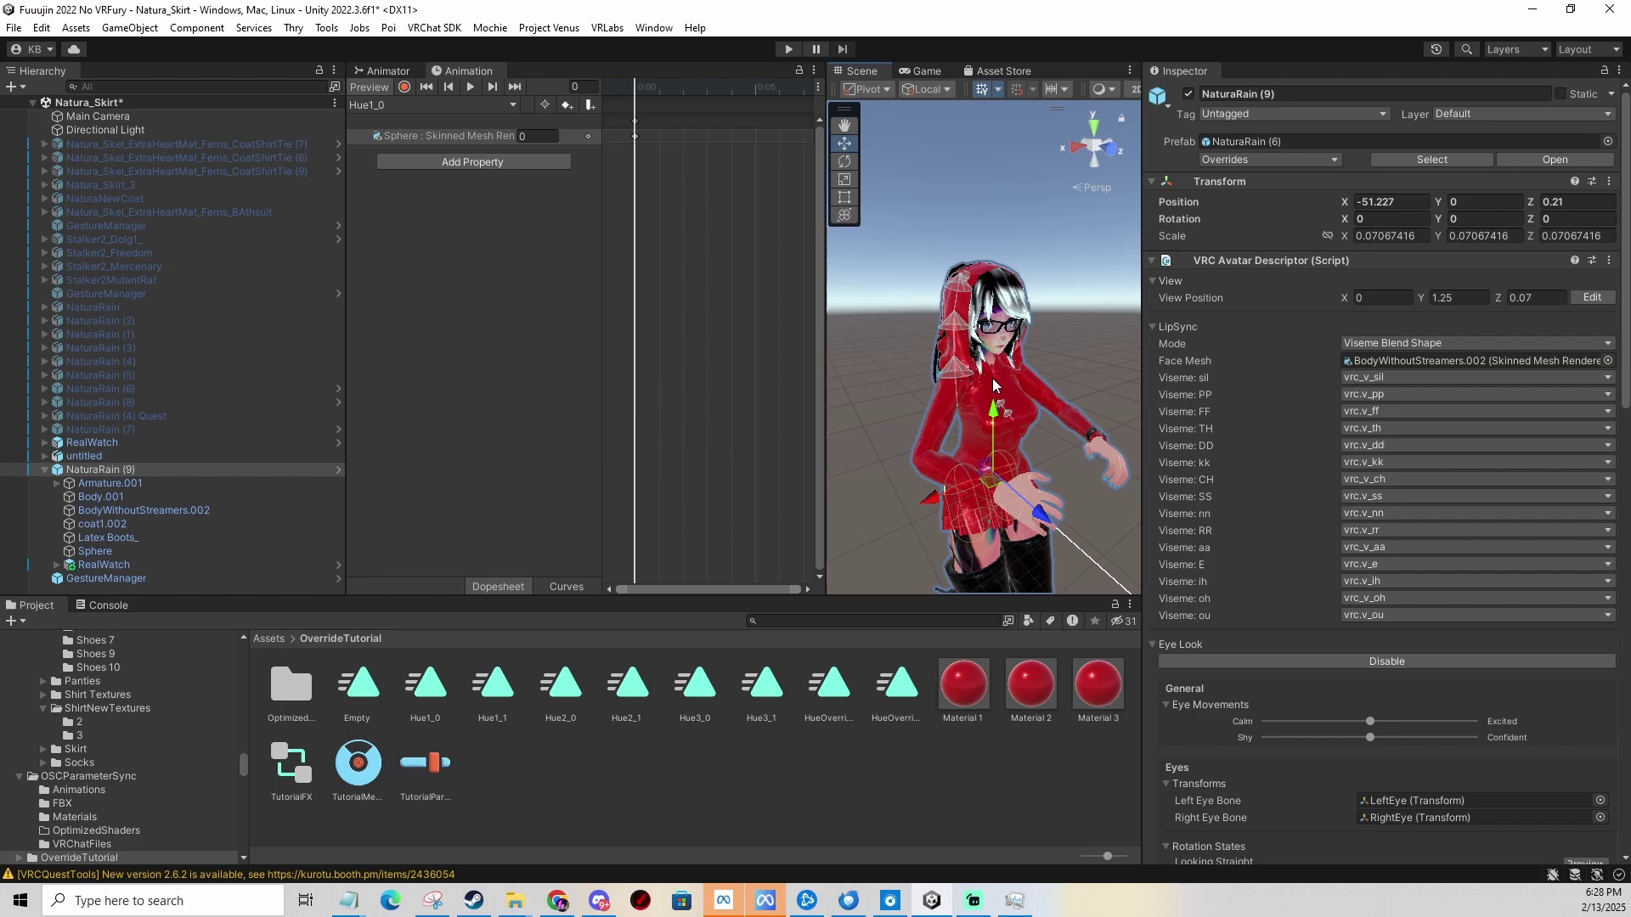
click(957, 303)
scroll(1360, 629, down, 10)
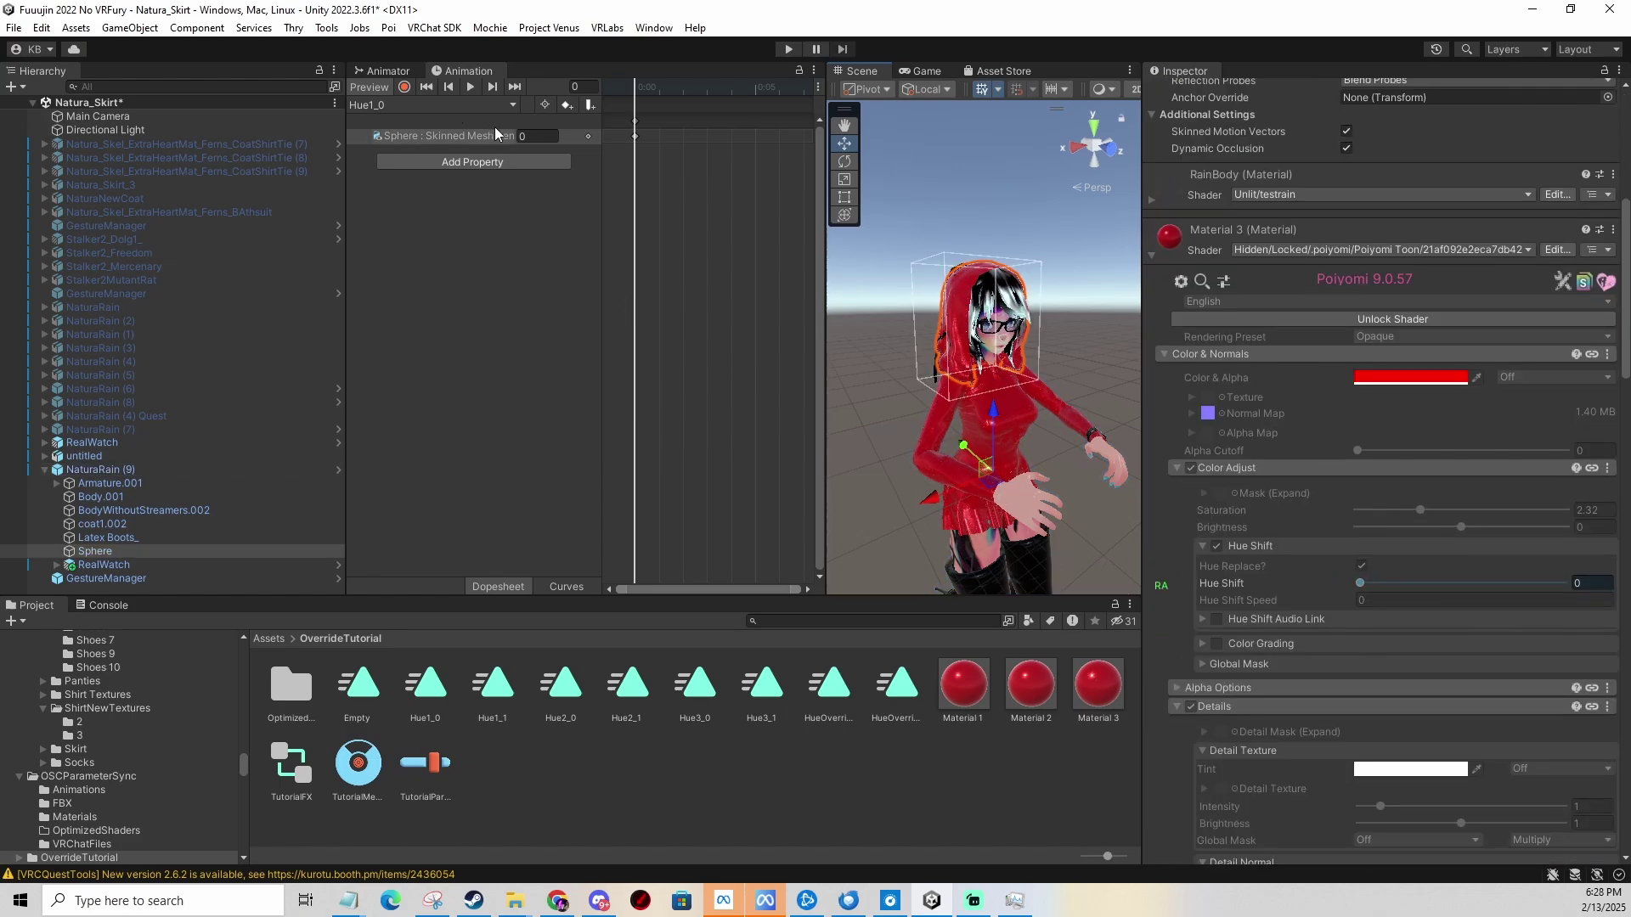
drag(518, 136, 391, 133)
Set Hue1_0's Sphere hue value to 0 and bring the skirt and boots into view.
click(425, 119)
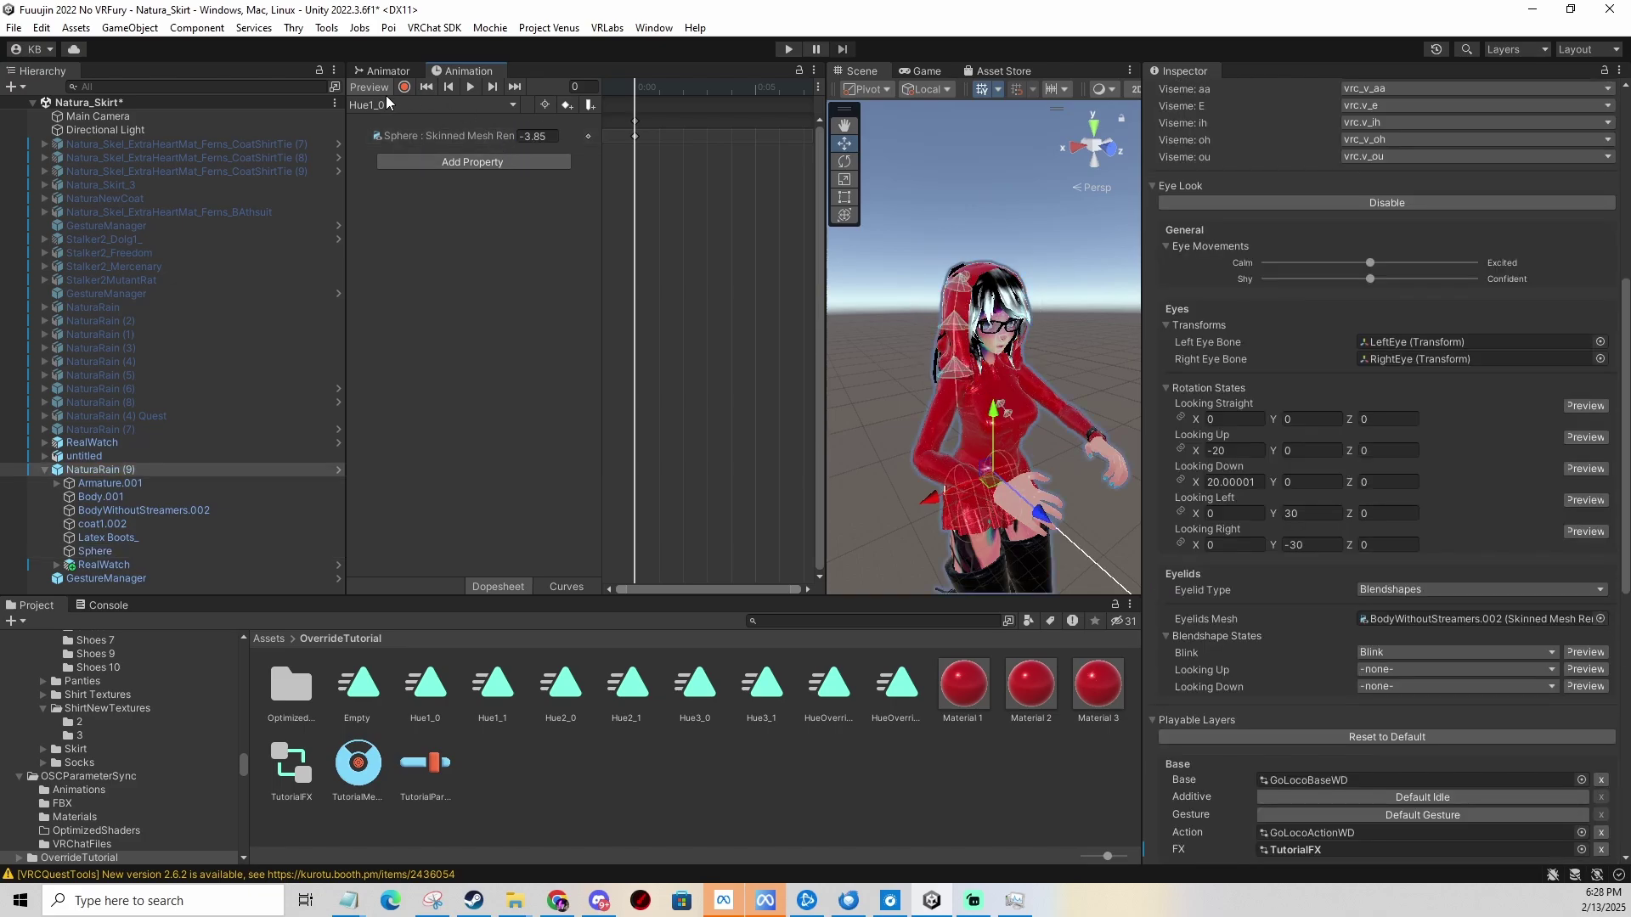
click(538, 135)
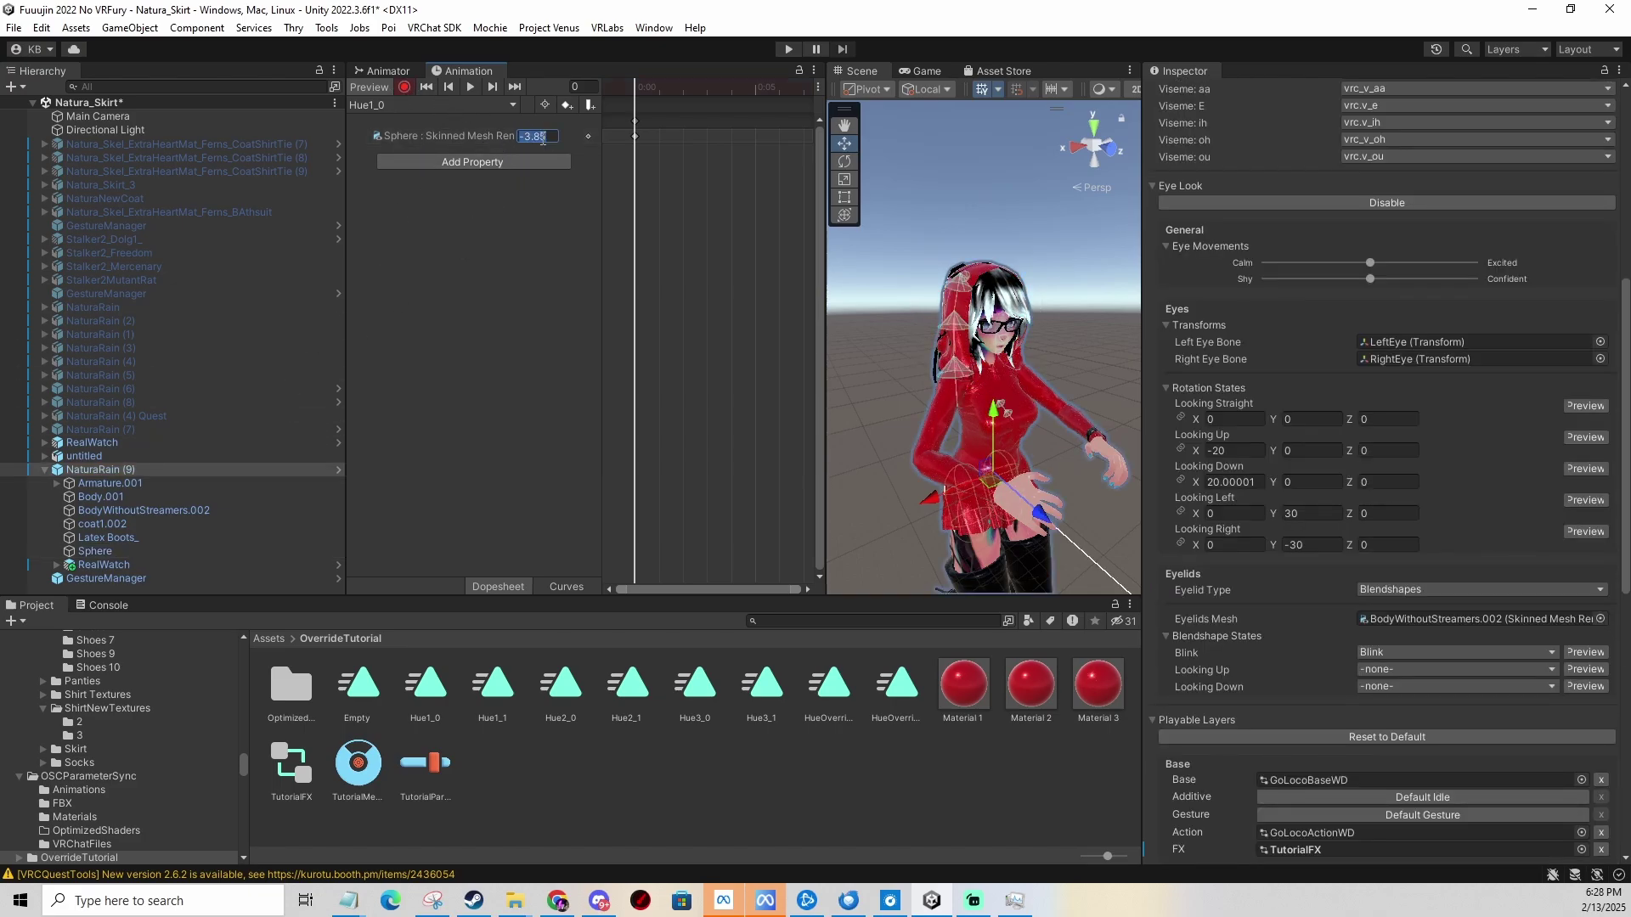
text(0)
scroll(1024, 339, up, 3)
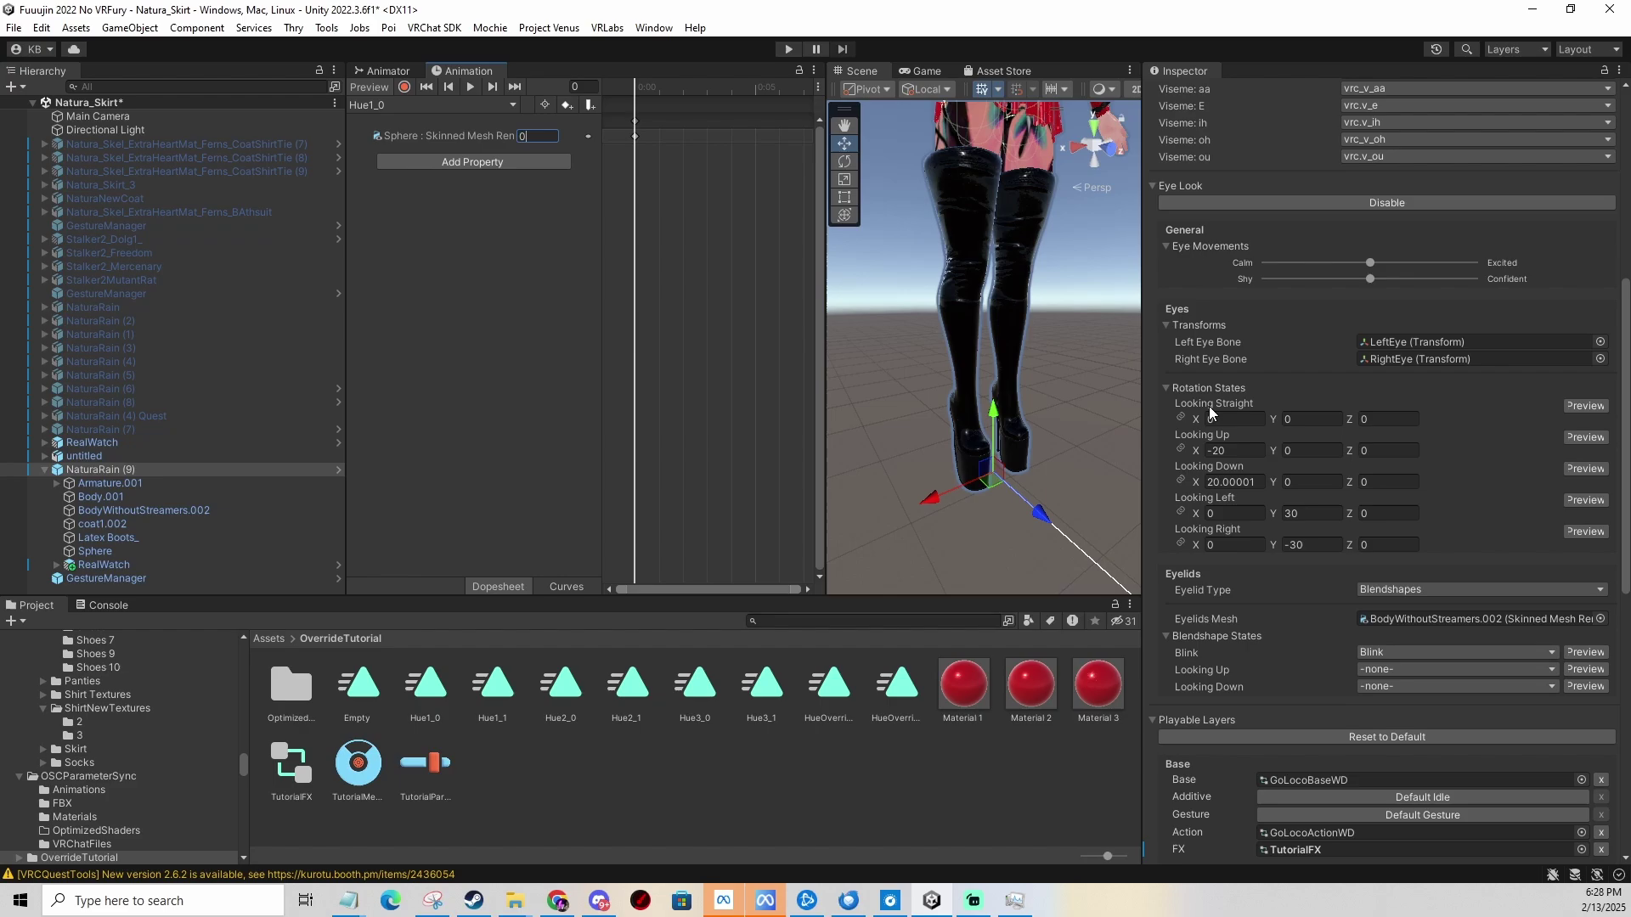
middle_drag(1024, 221, 1019, 493)
click(359, 690)
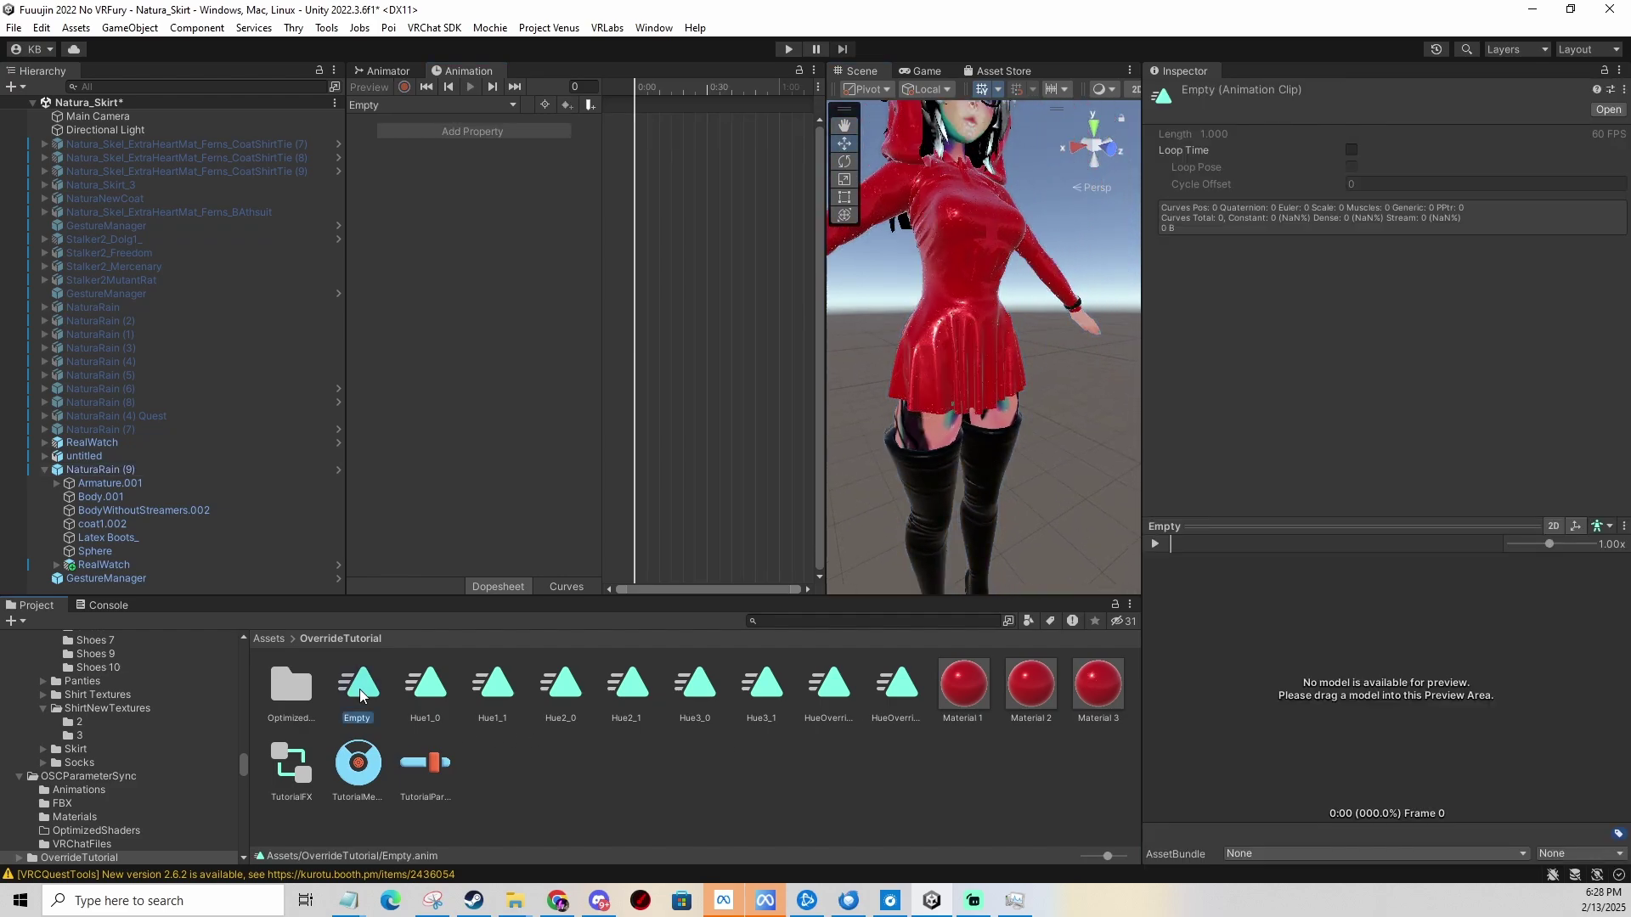
right_click(569, 763)
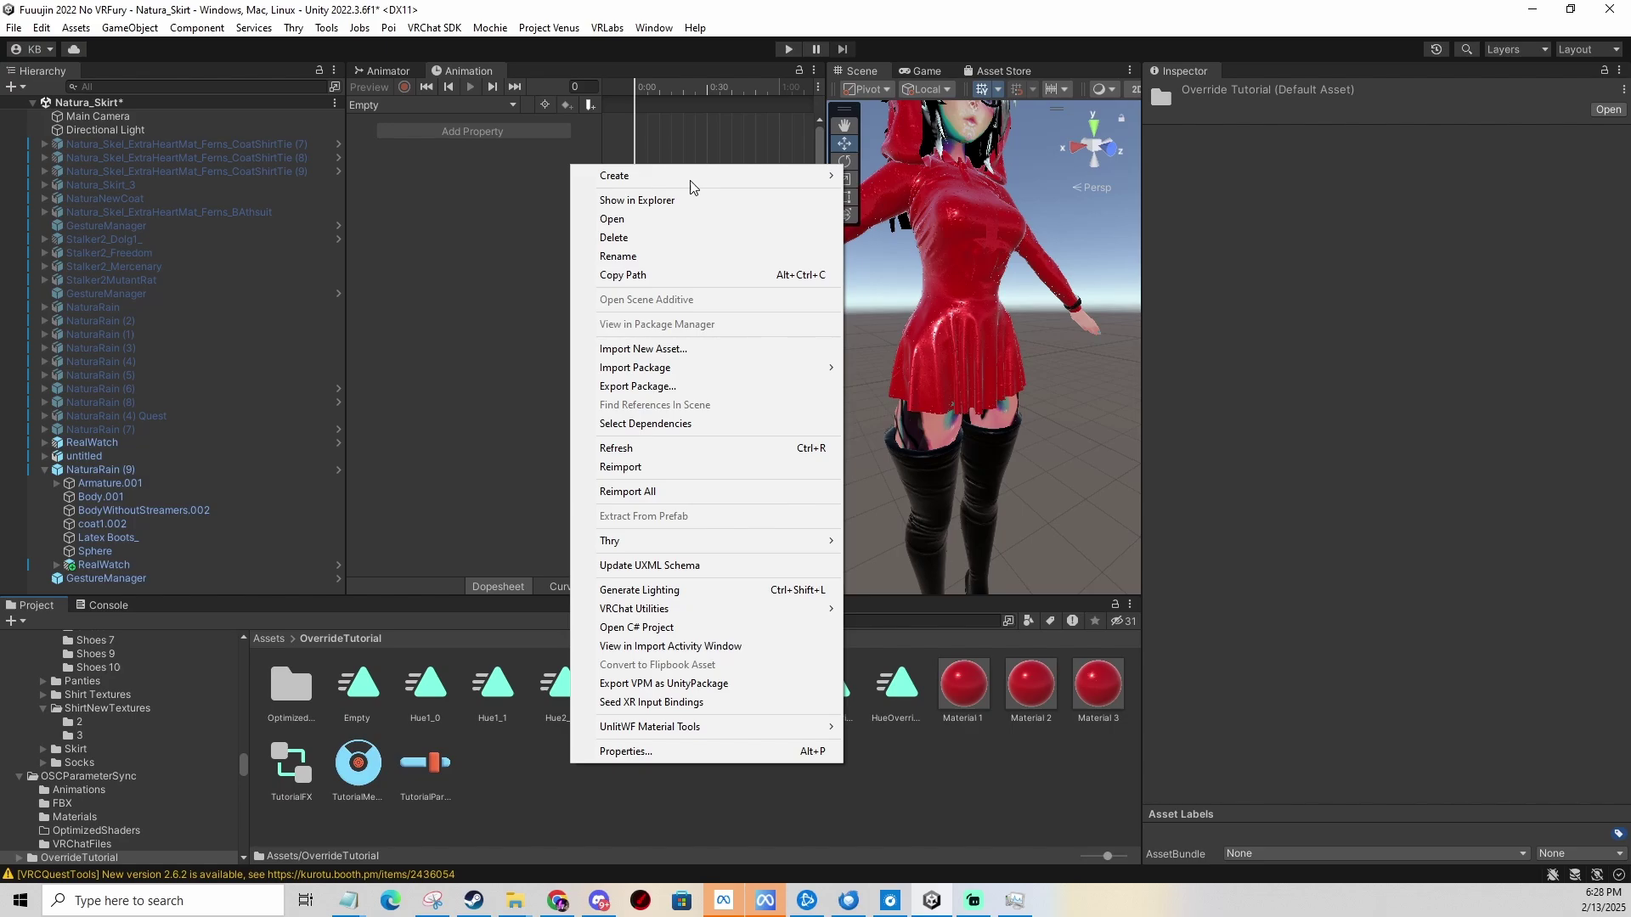
mouse_move(692, 175)
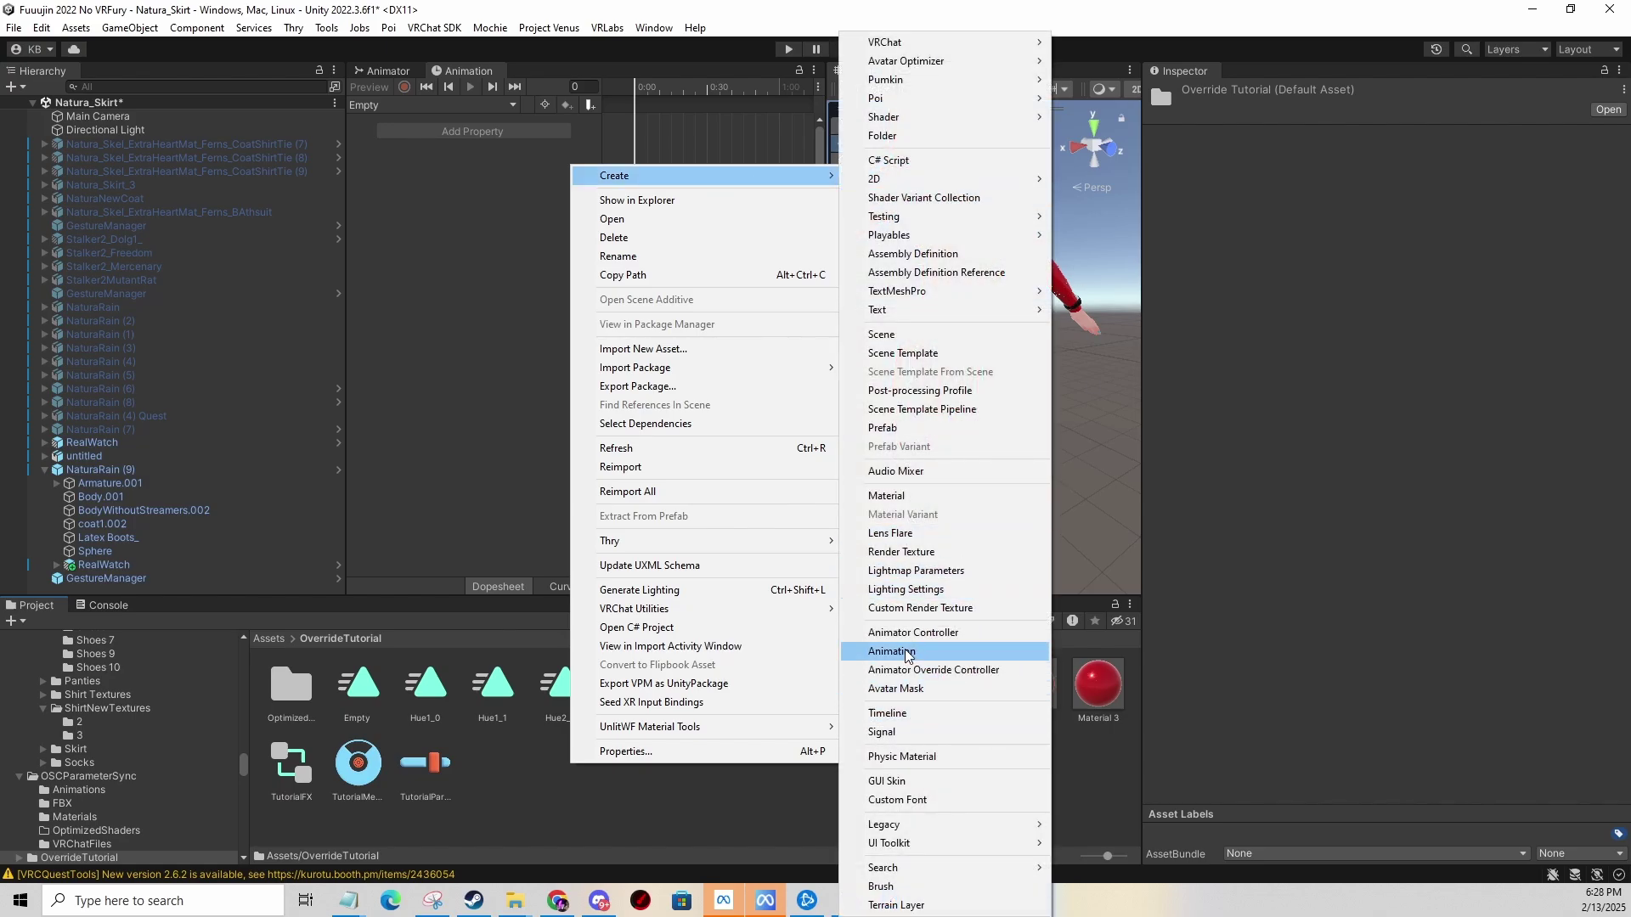
click(906, 652)
text(Whatever)
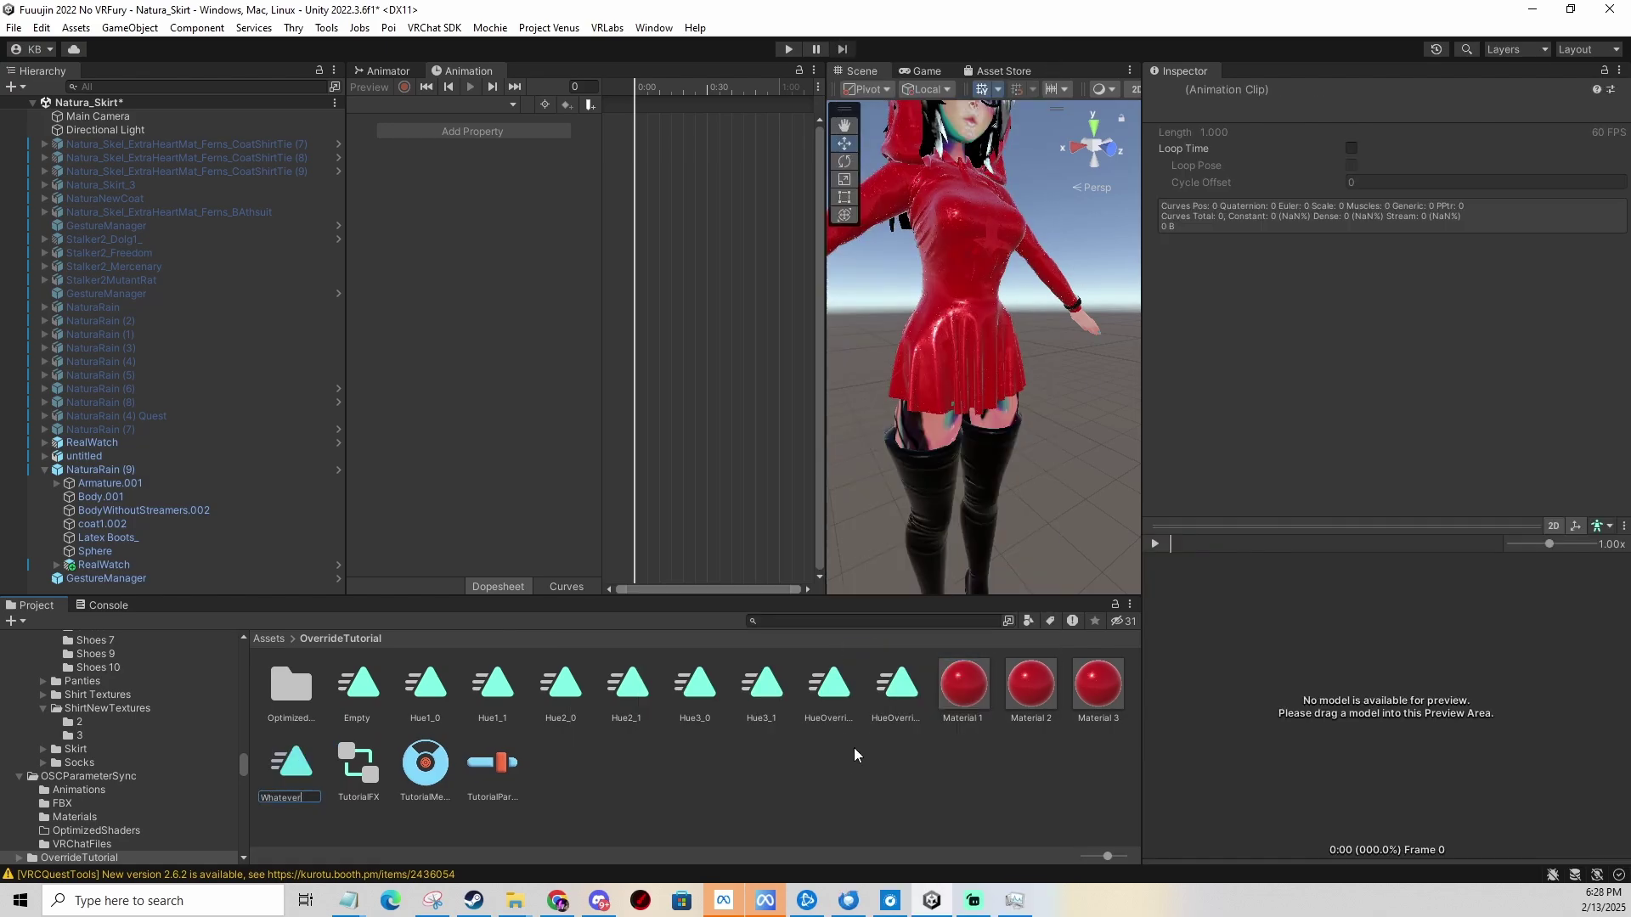
key(Return)
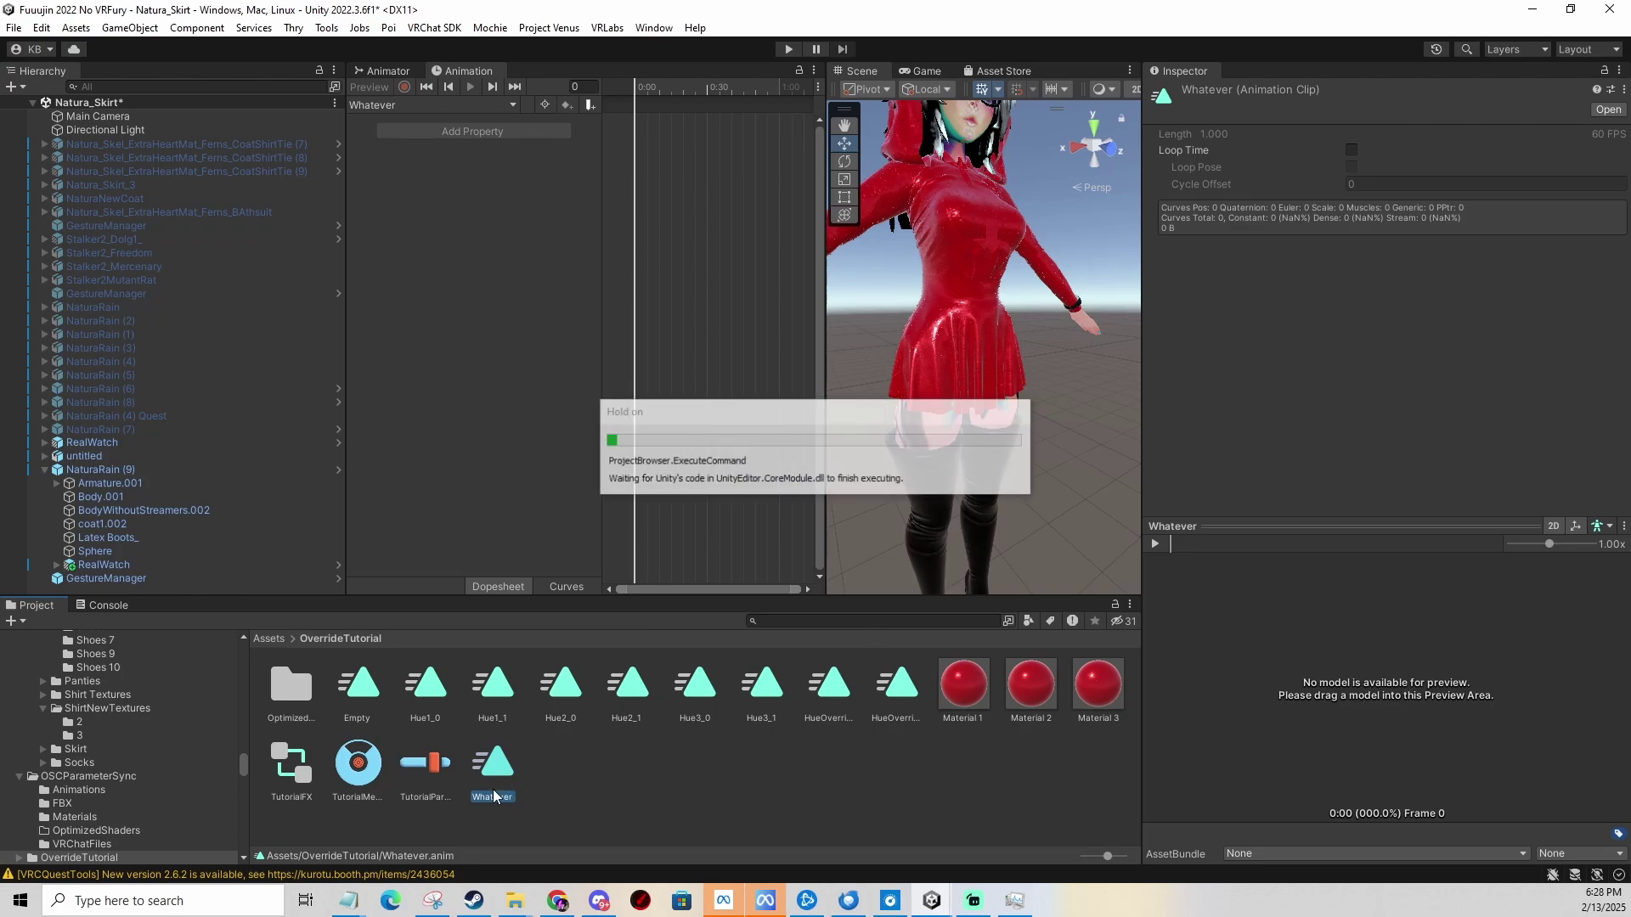
key(Delete)
click(859, 485)
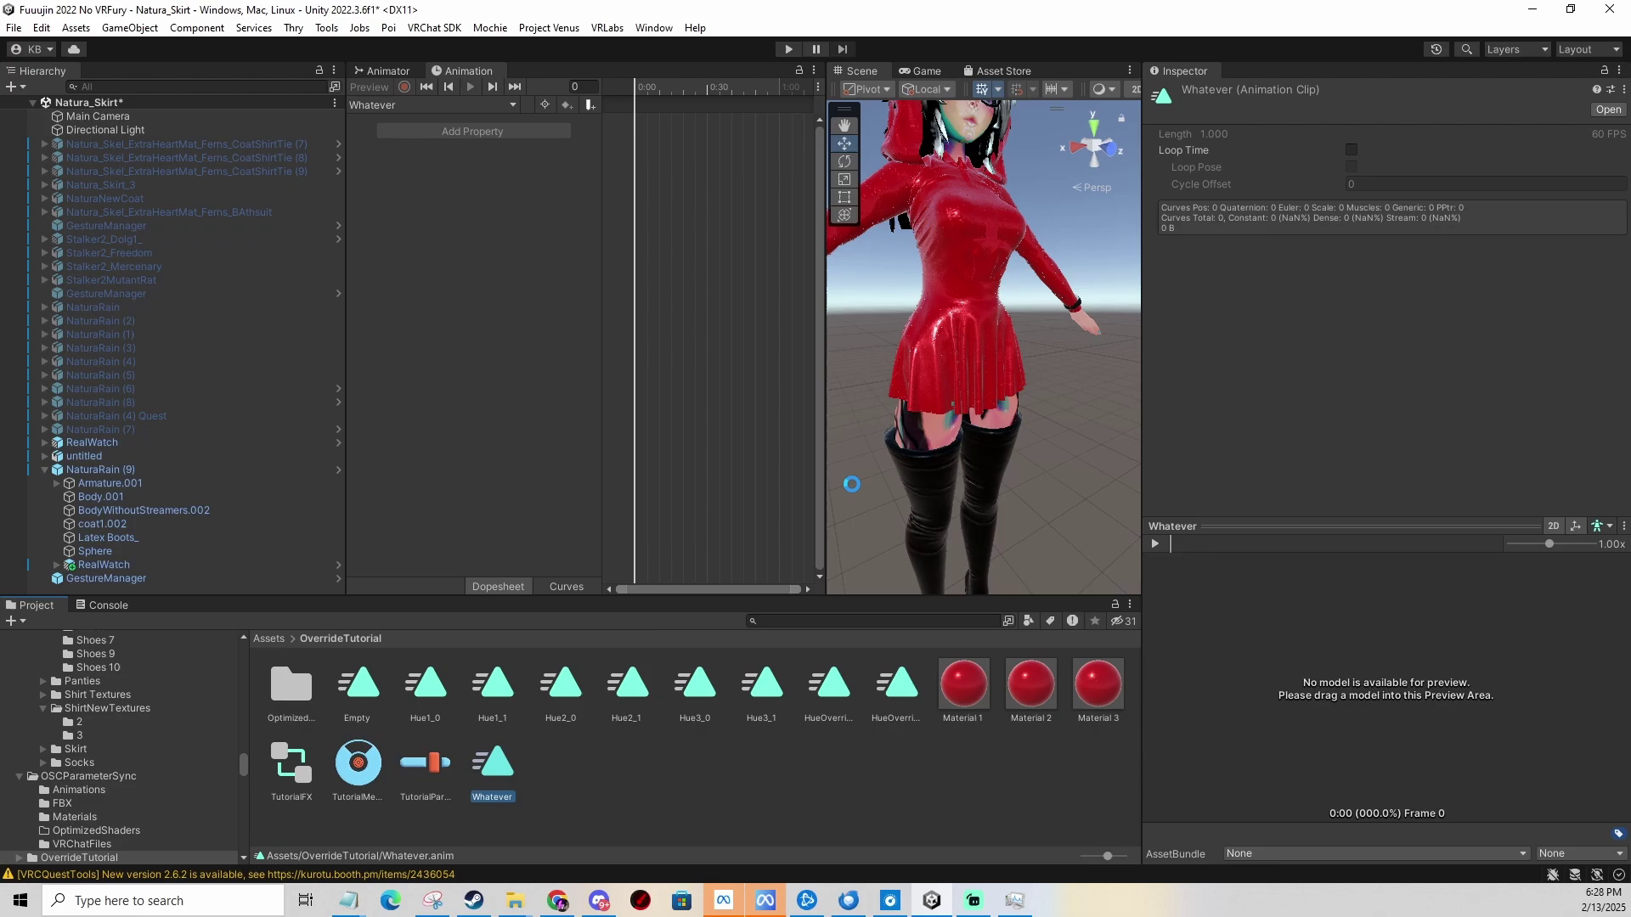
Rename the TutorialFX animator parameter OverrideHue to OverrideHueBool.
click(289, 762)
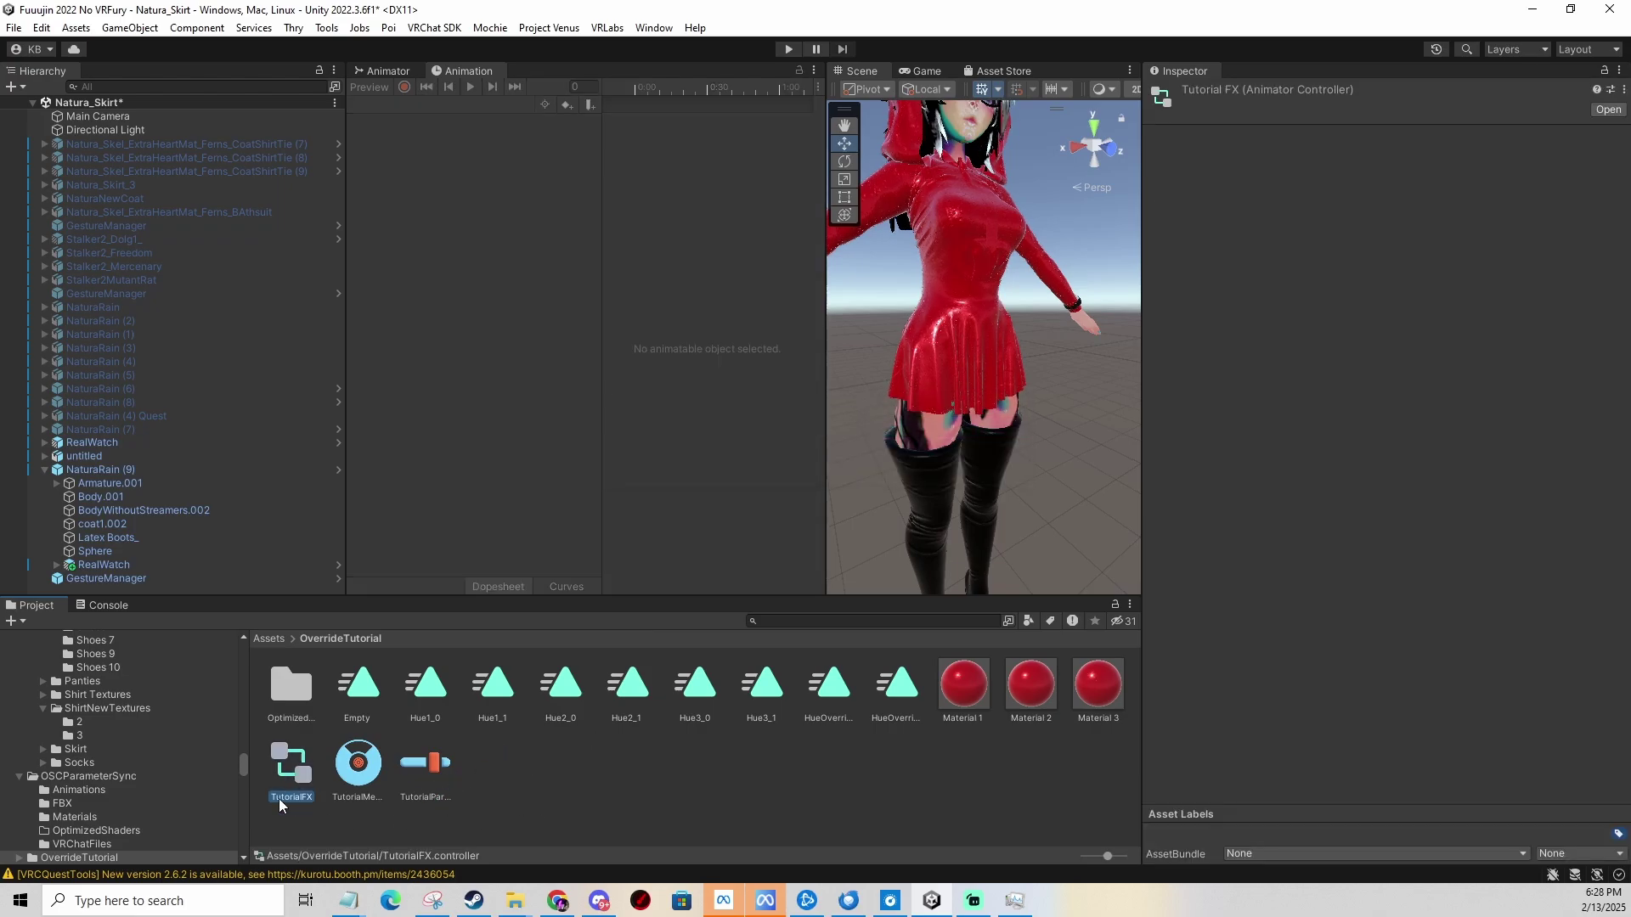
click(396, 69)
click(420, 87)
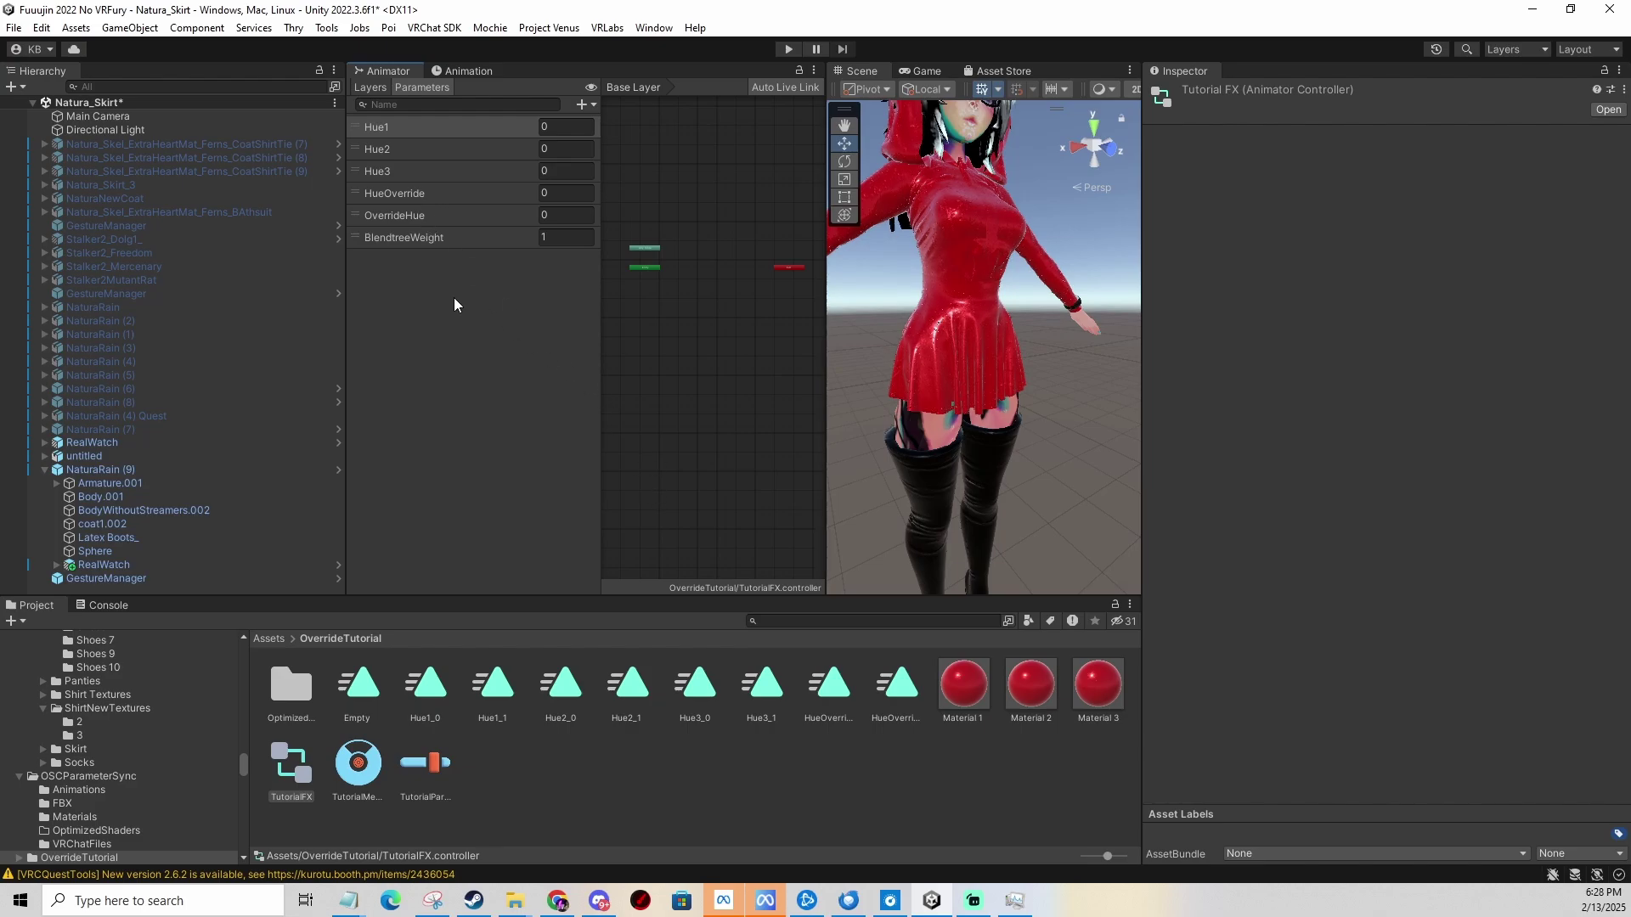
double_click(453, 212)
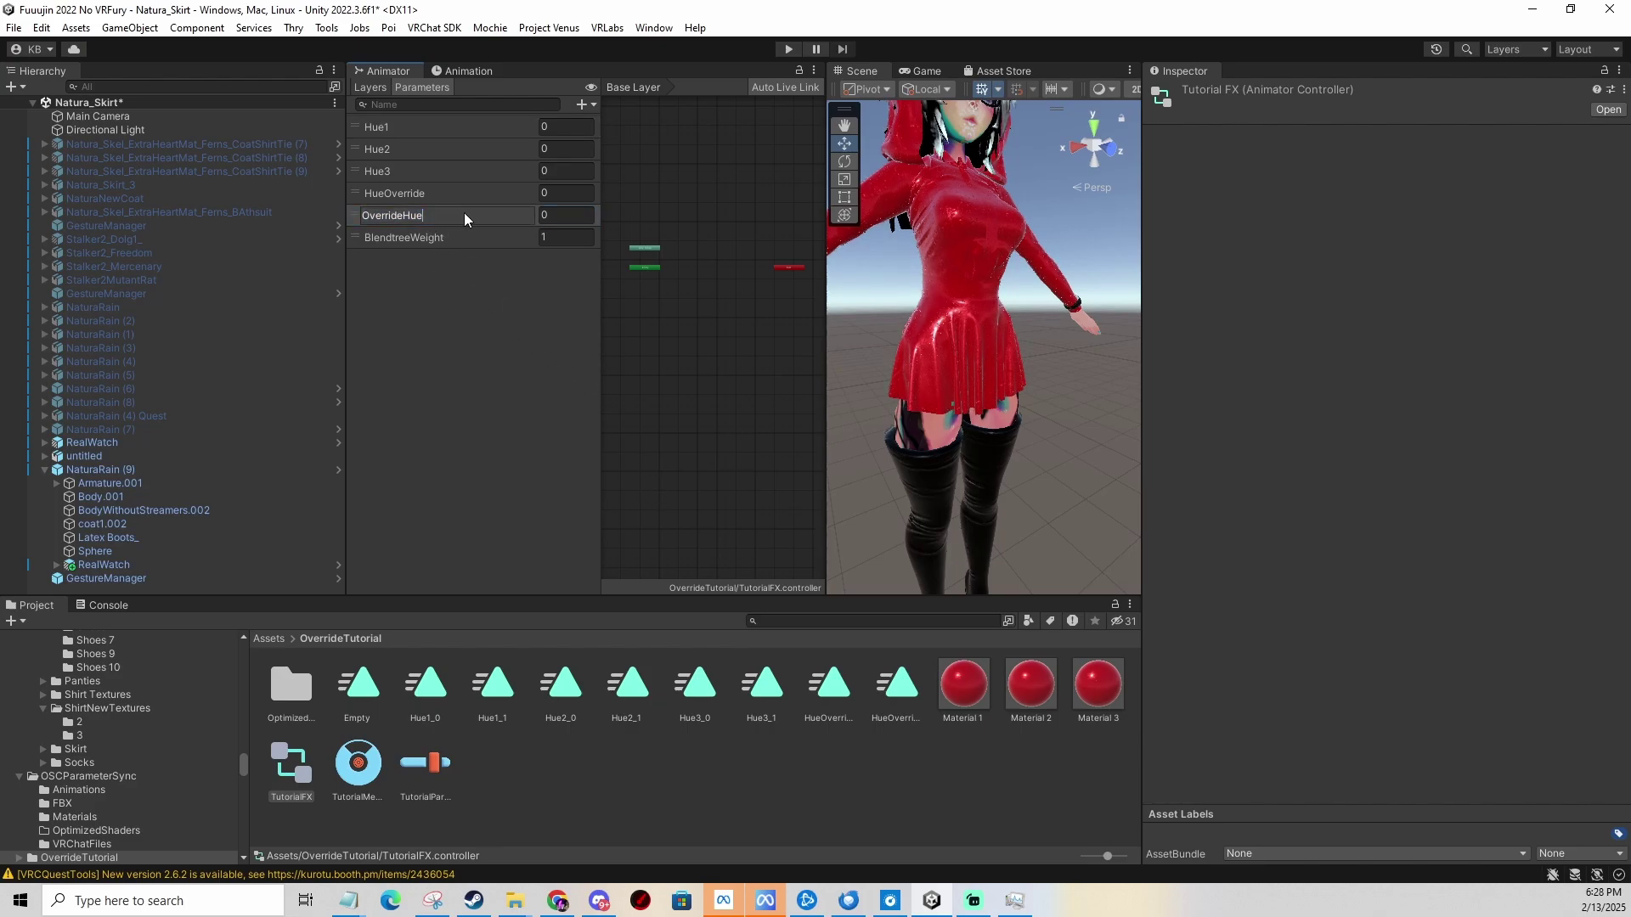
key(Return)
Check the Hue1 and BlendtreeWeight expression parameters, then add a new FX layer under Base Layer.
click(445, 771)
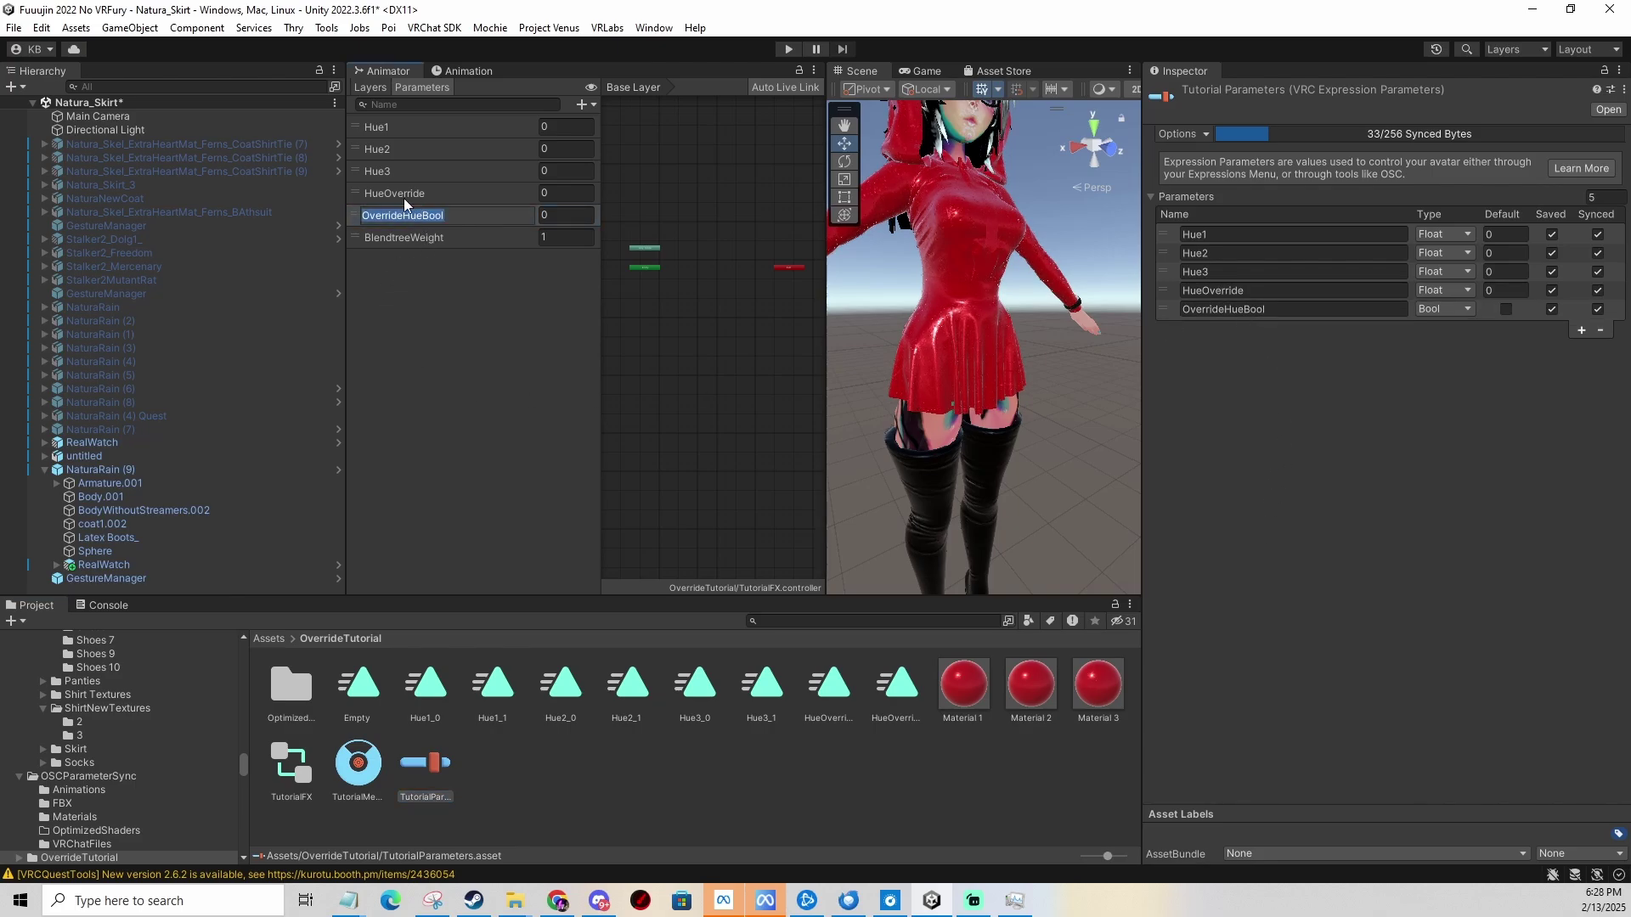
click(400, 128)
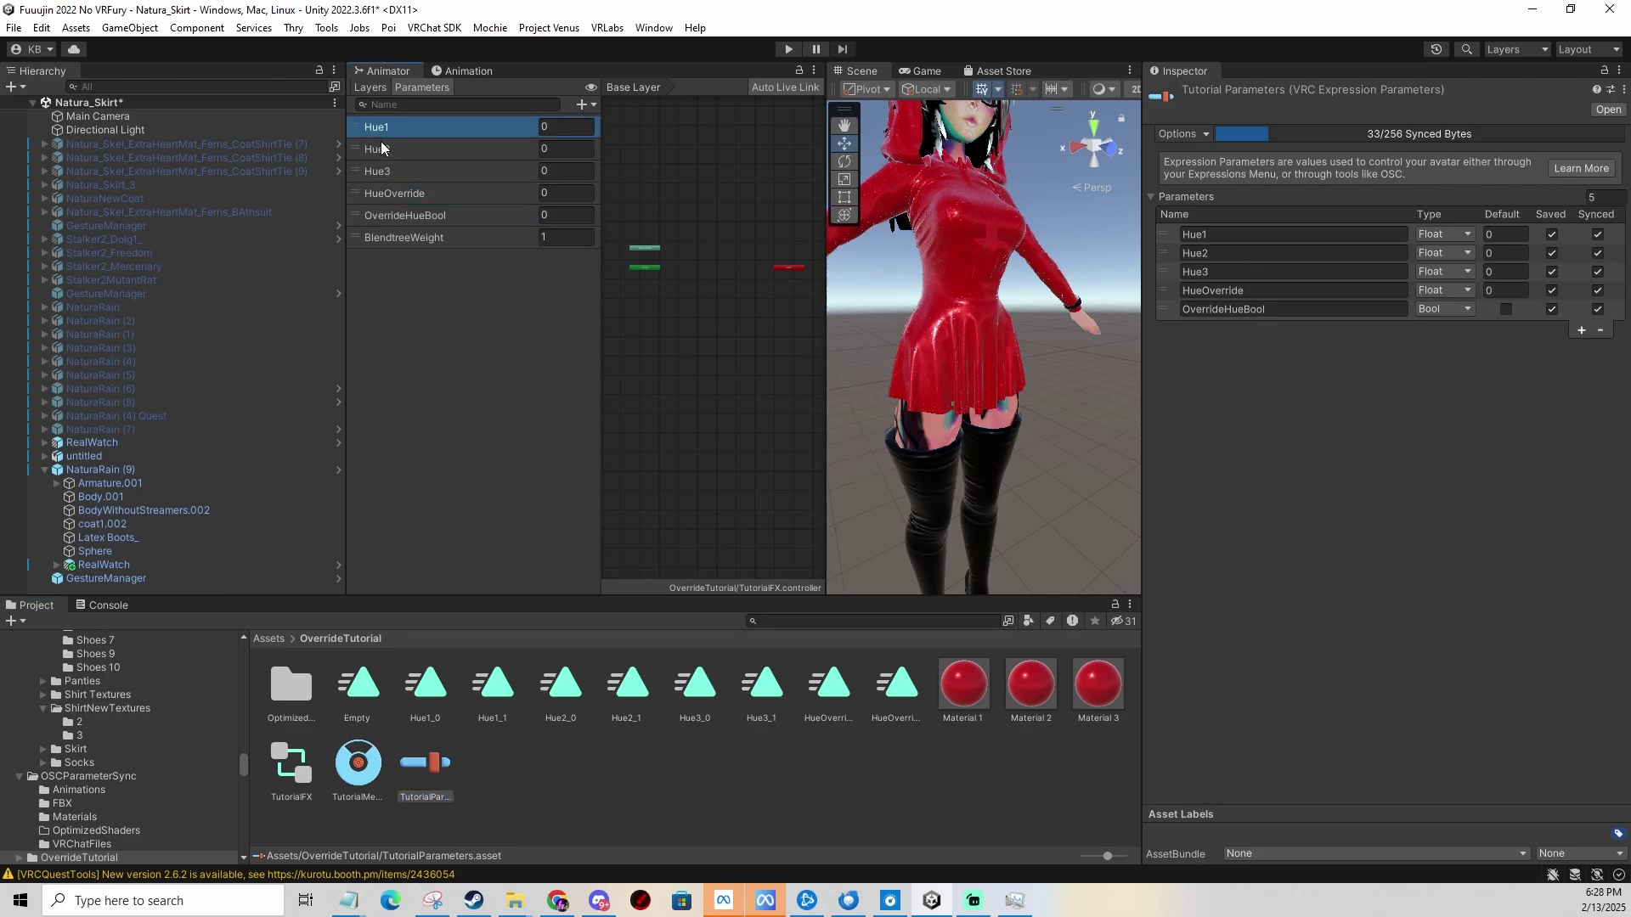
click(400, 239)
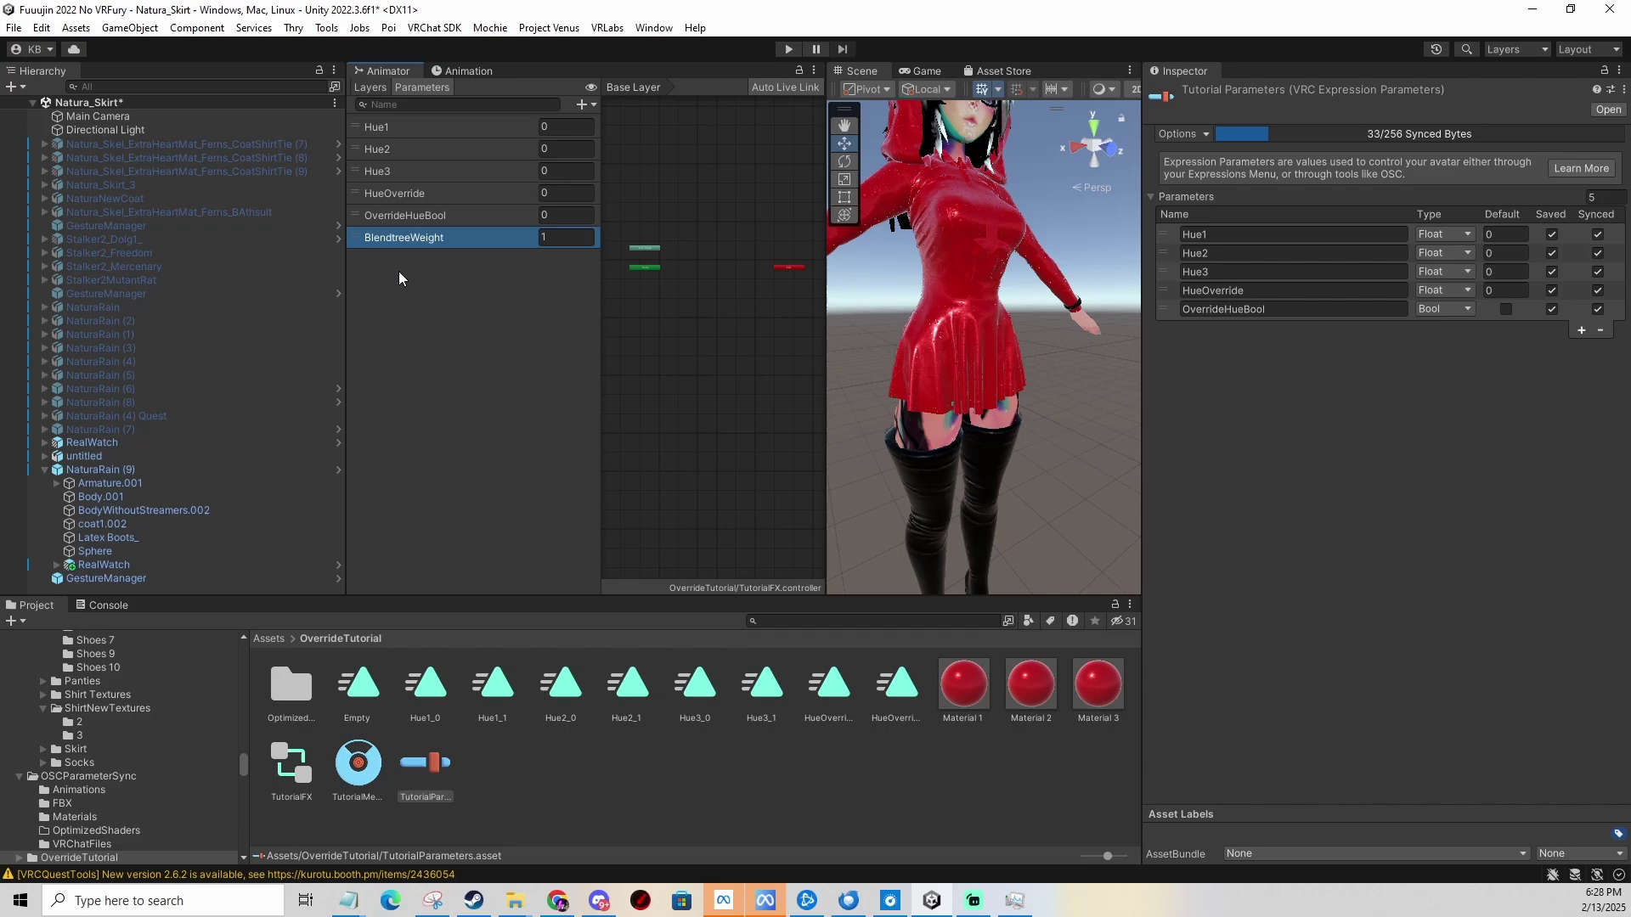
click(499, 334)
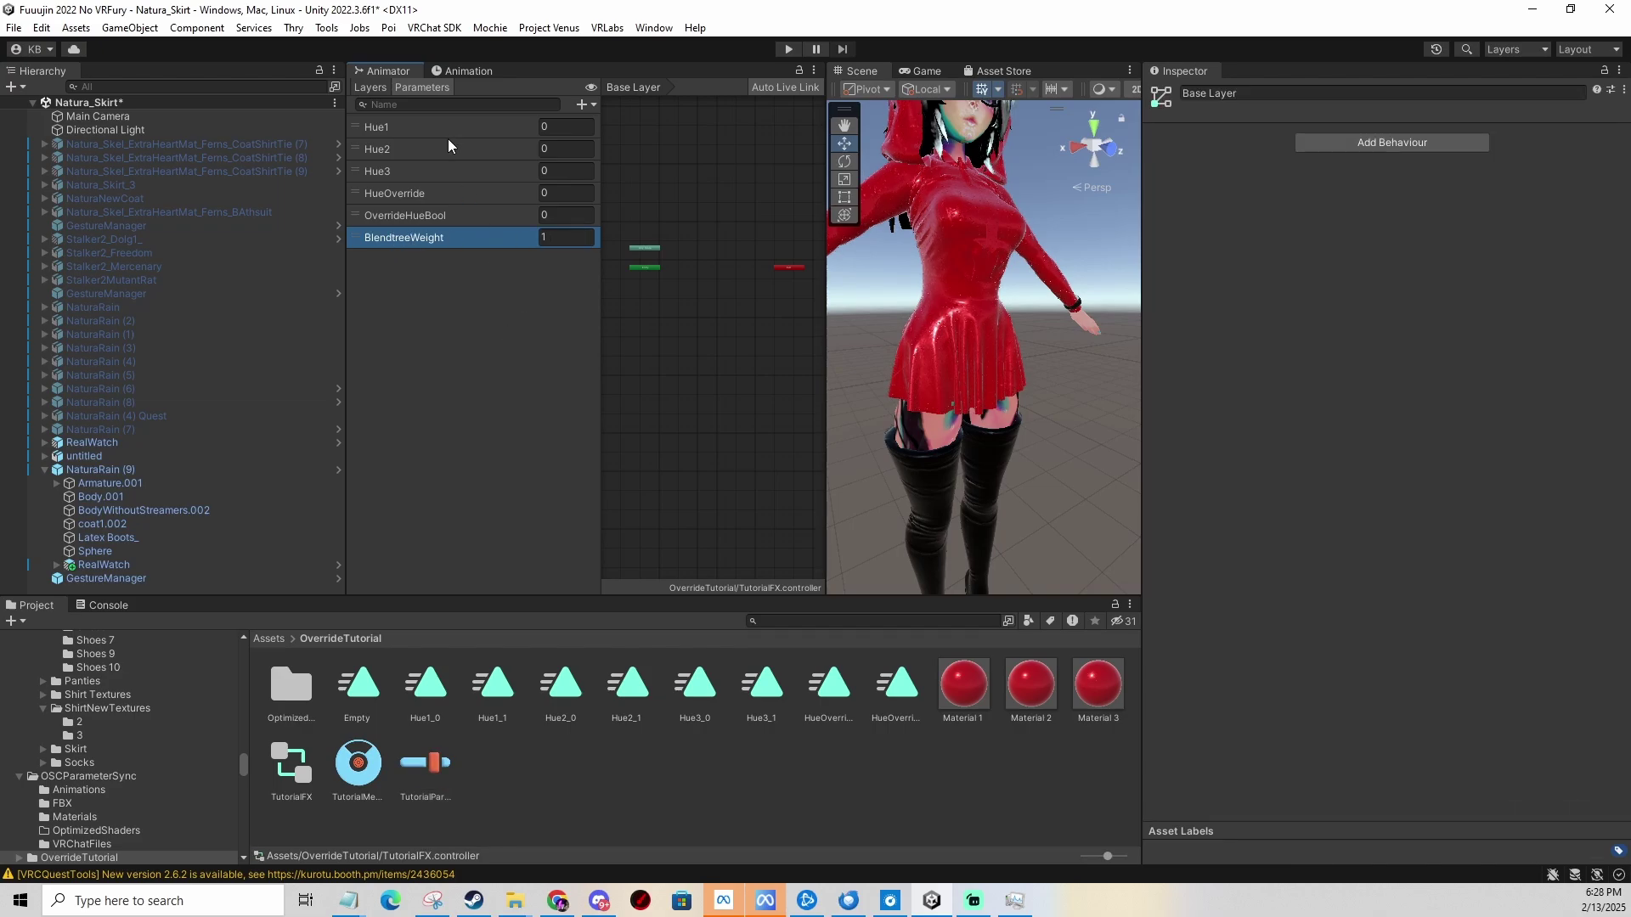
click(374, 87)
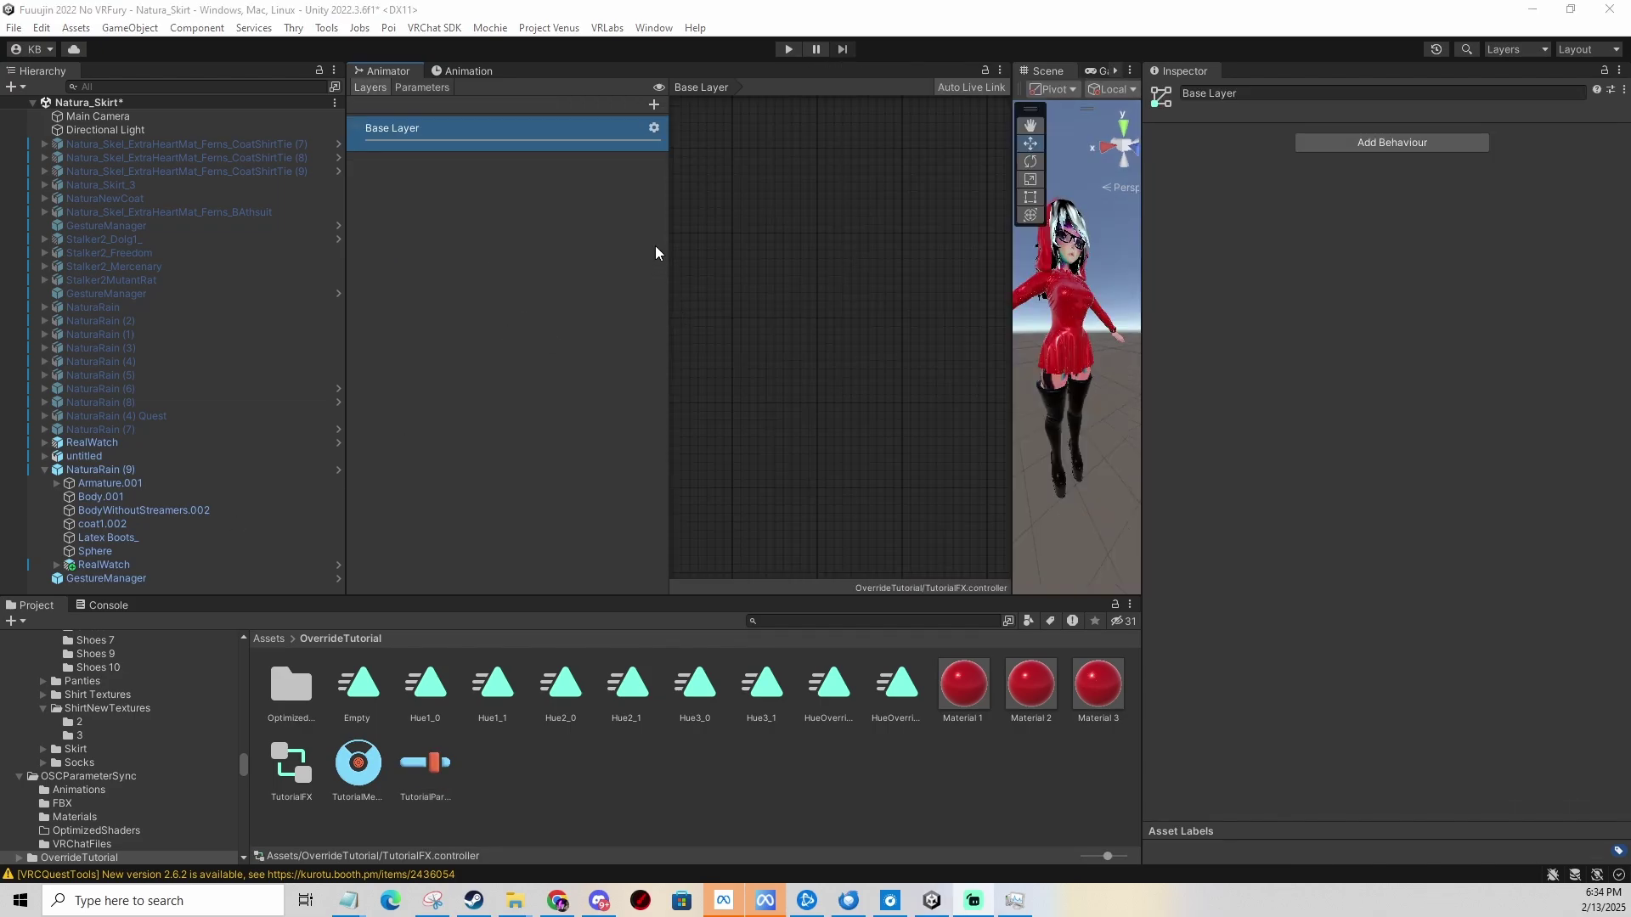
click(653, 105)
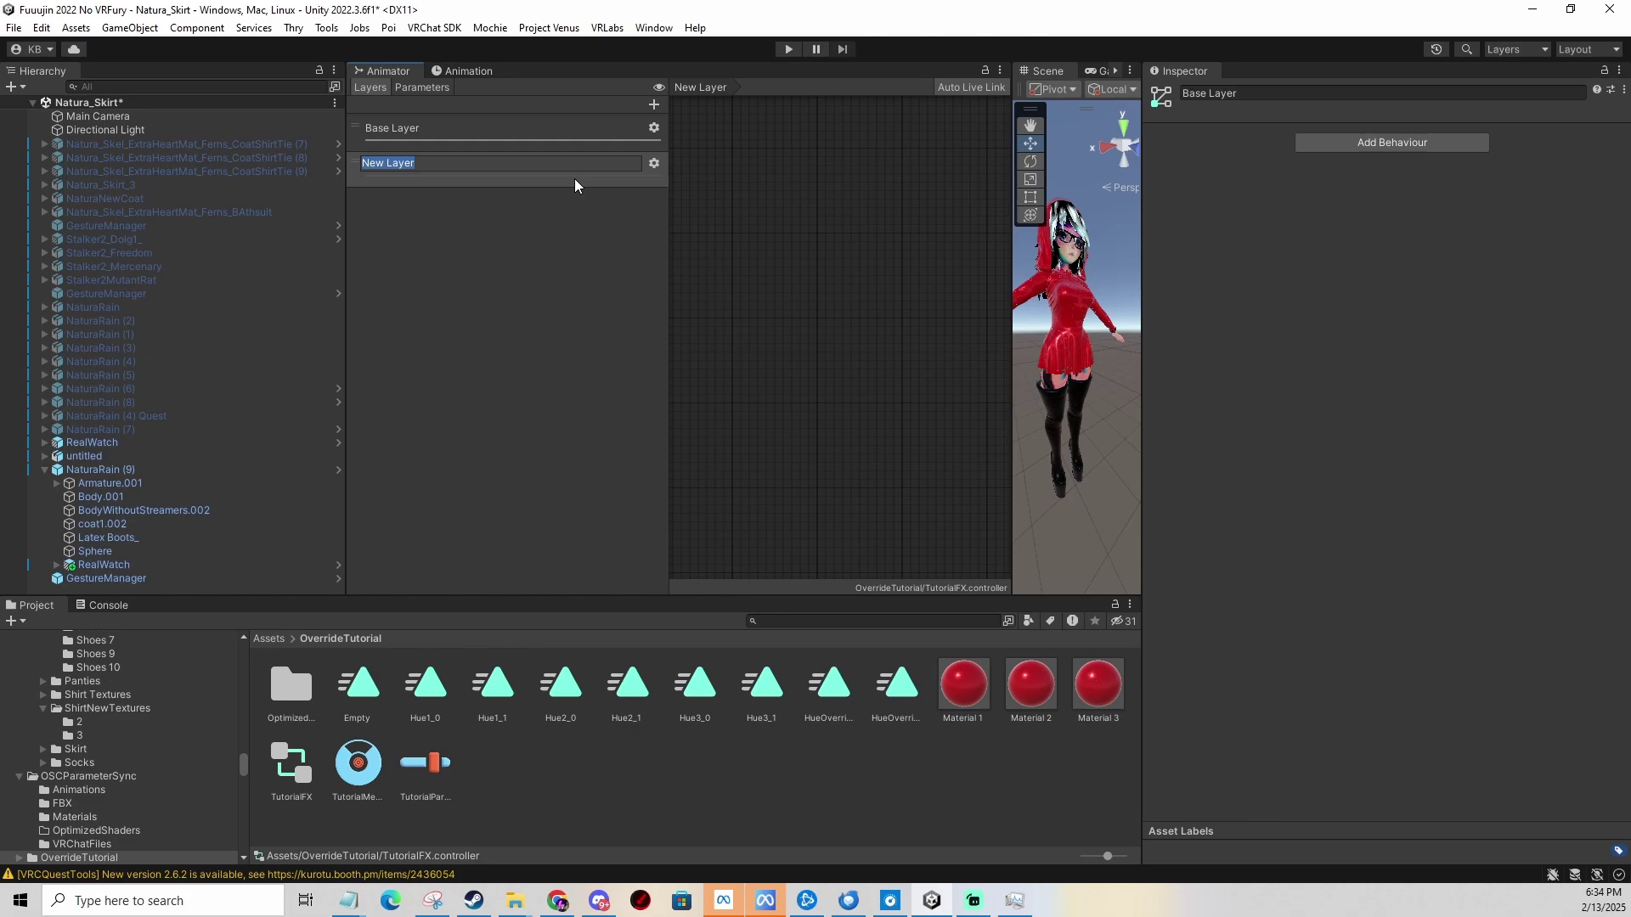
Name the new layer Blendtree and set its weight to 1.
text(Blendtree)
key(Return)
click(655, 164)
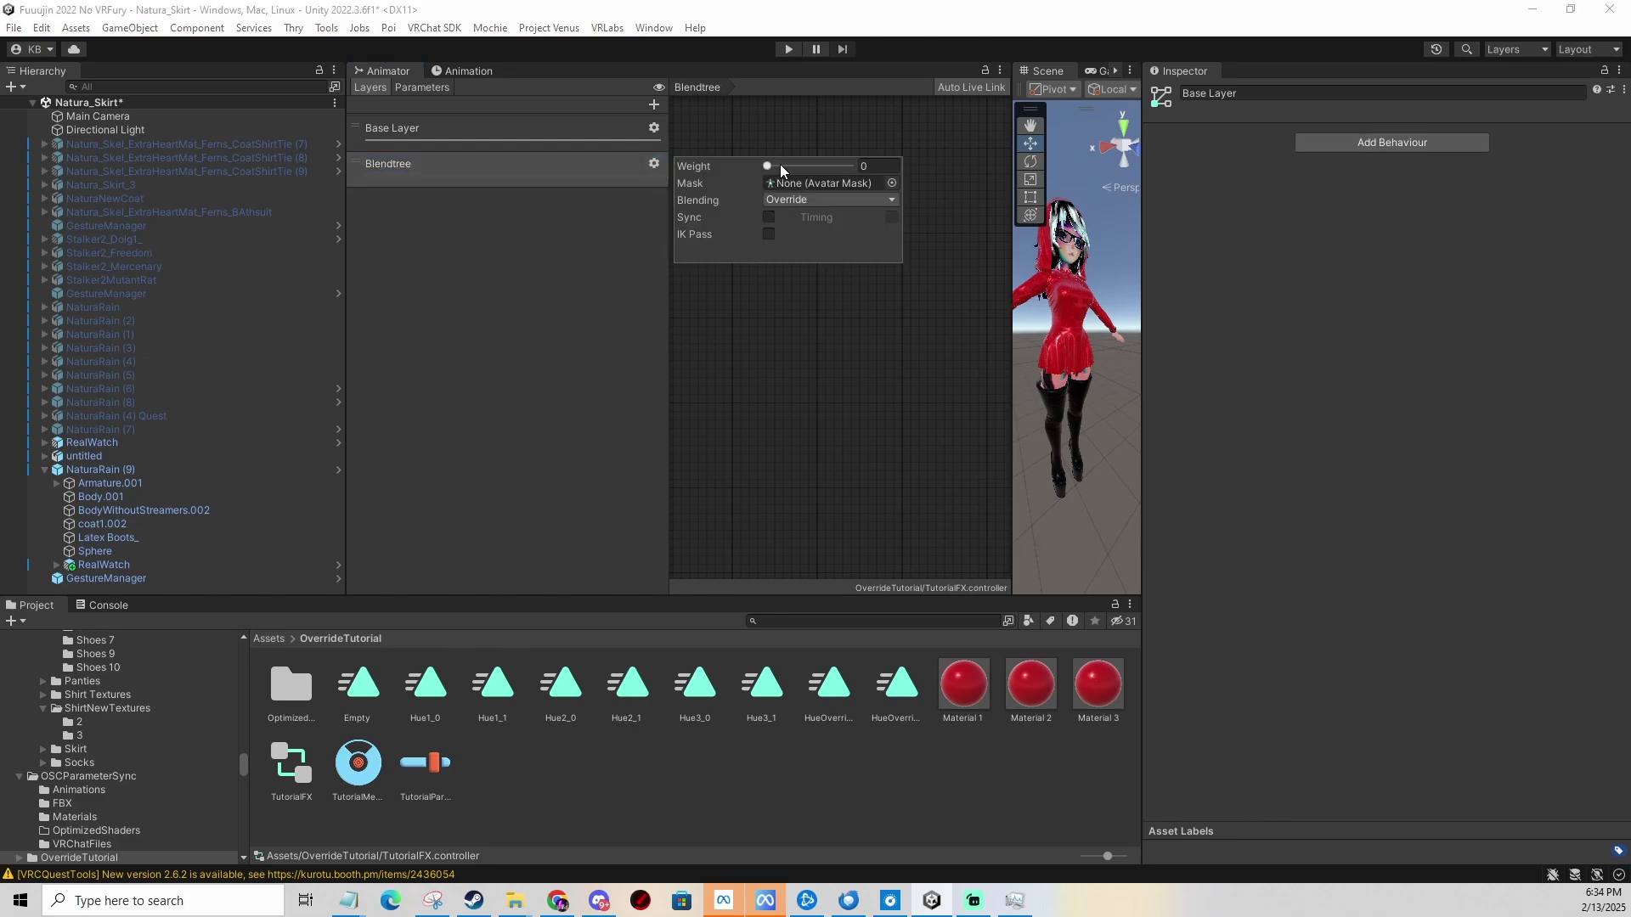
drag(780, 165, 854, 165)
click(762, 364)
Create a state from a new blend tree in the Blendtree layer and make it Direct.
right_click(782, 320)
mouse_move(837, 321)
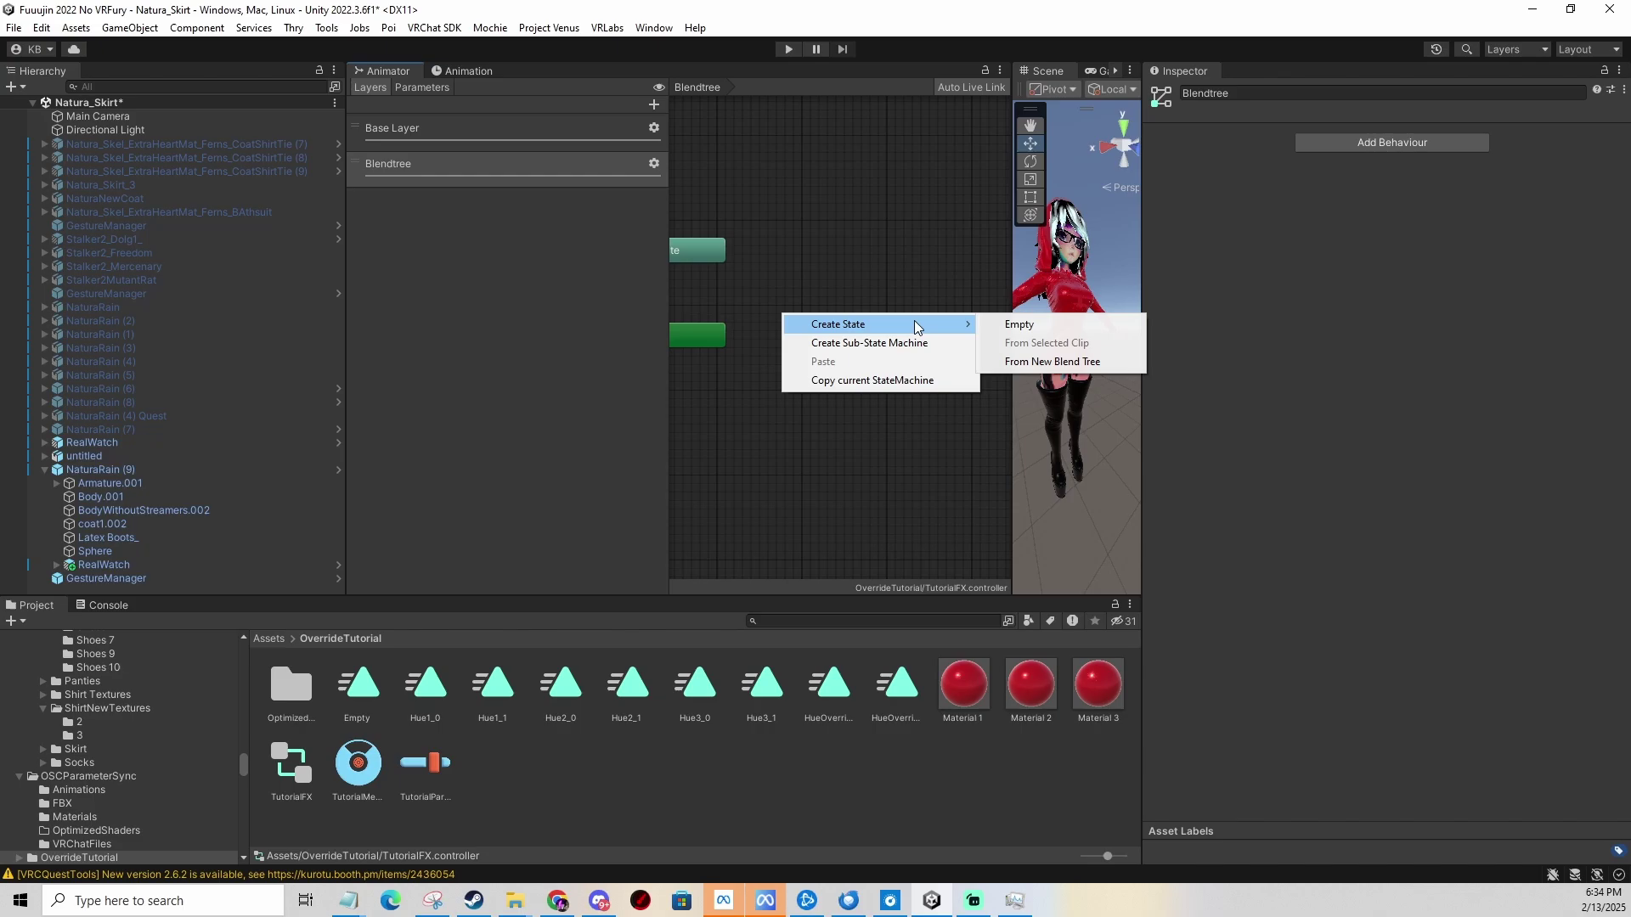
click(977, 360)
click(839, 328)
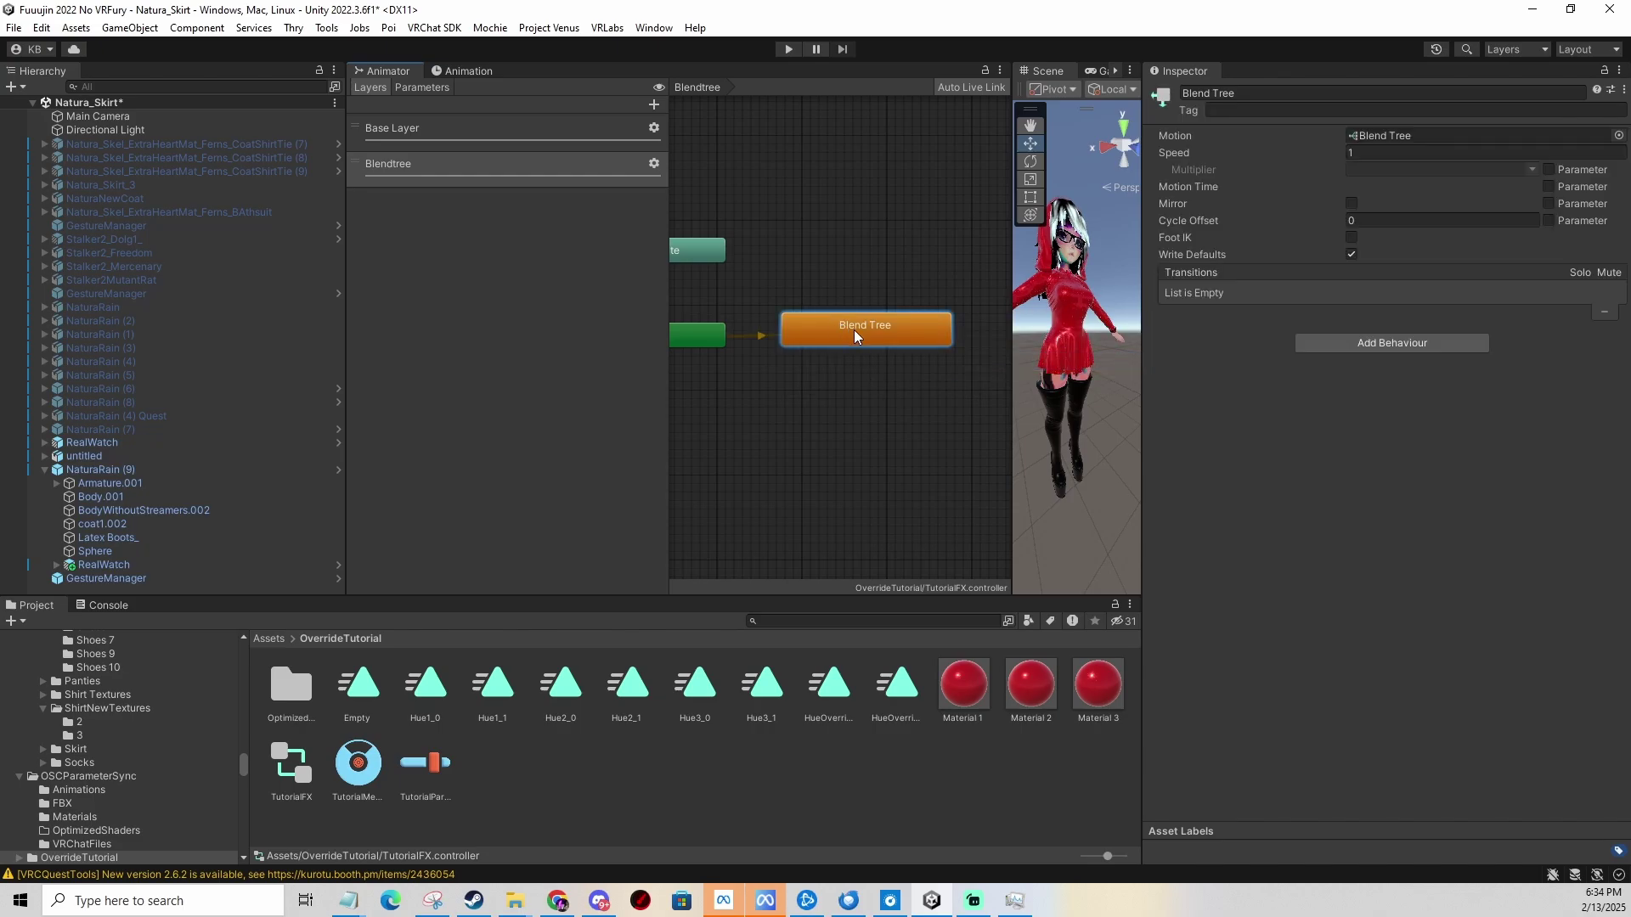
double_click(854, 333)
click(1296, 110)
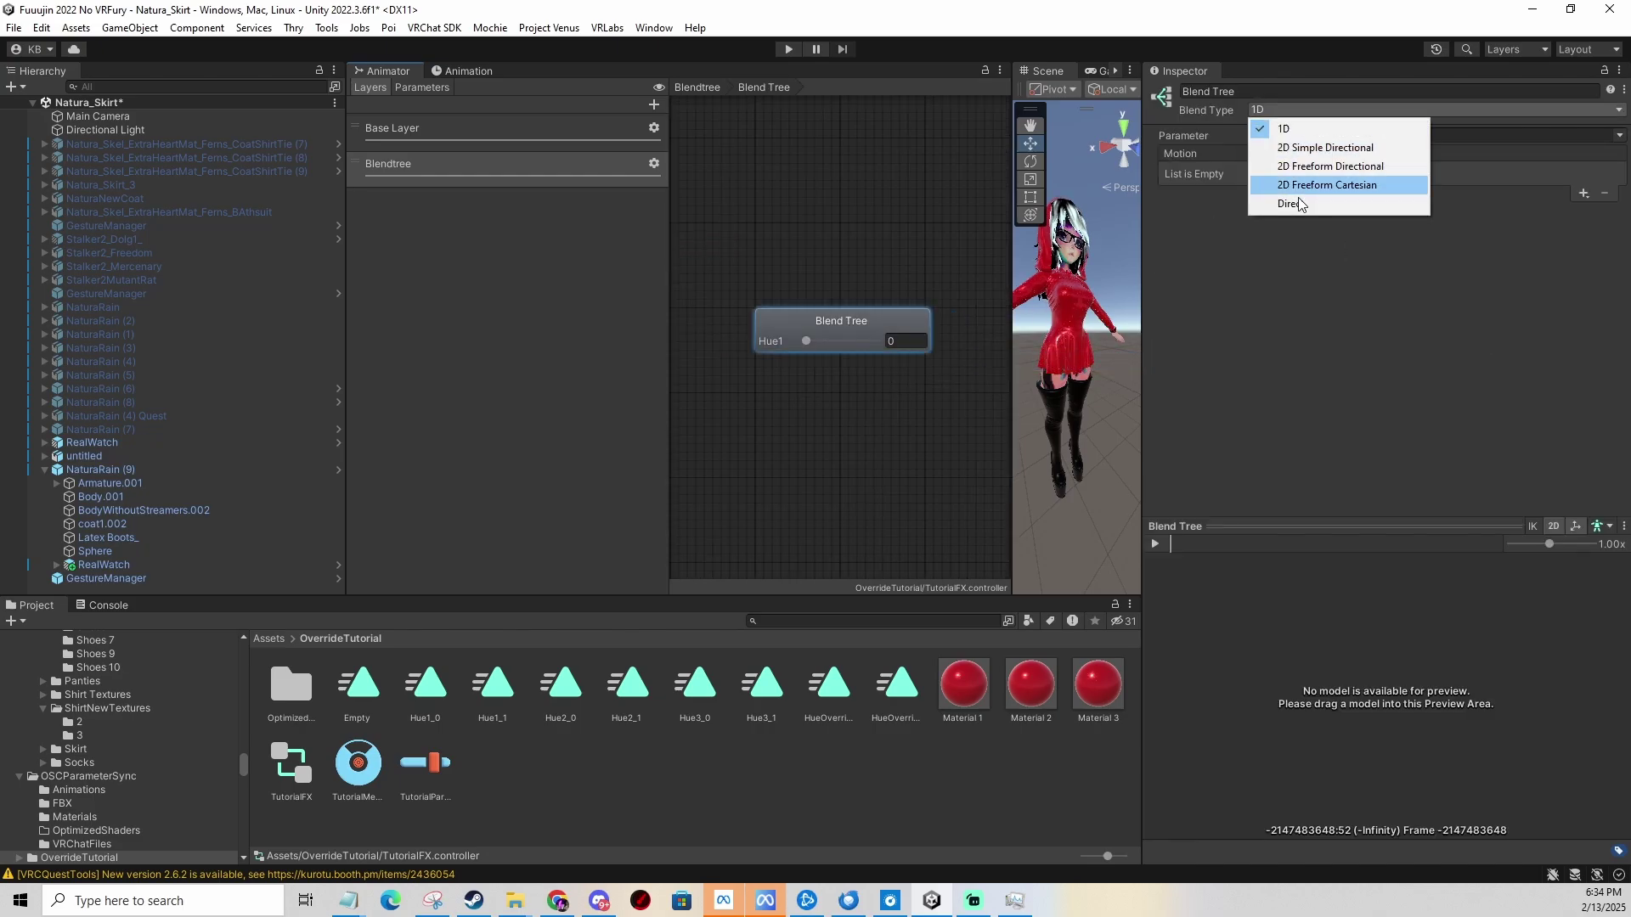
click(1302, 207)
Add four child blend trees to the Direct blend tree.
click(1584, 176)
click(1577, 195)
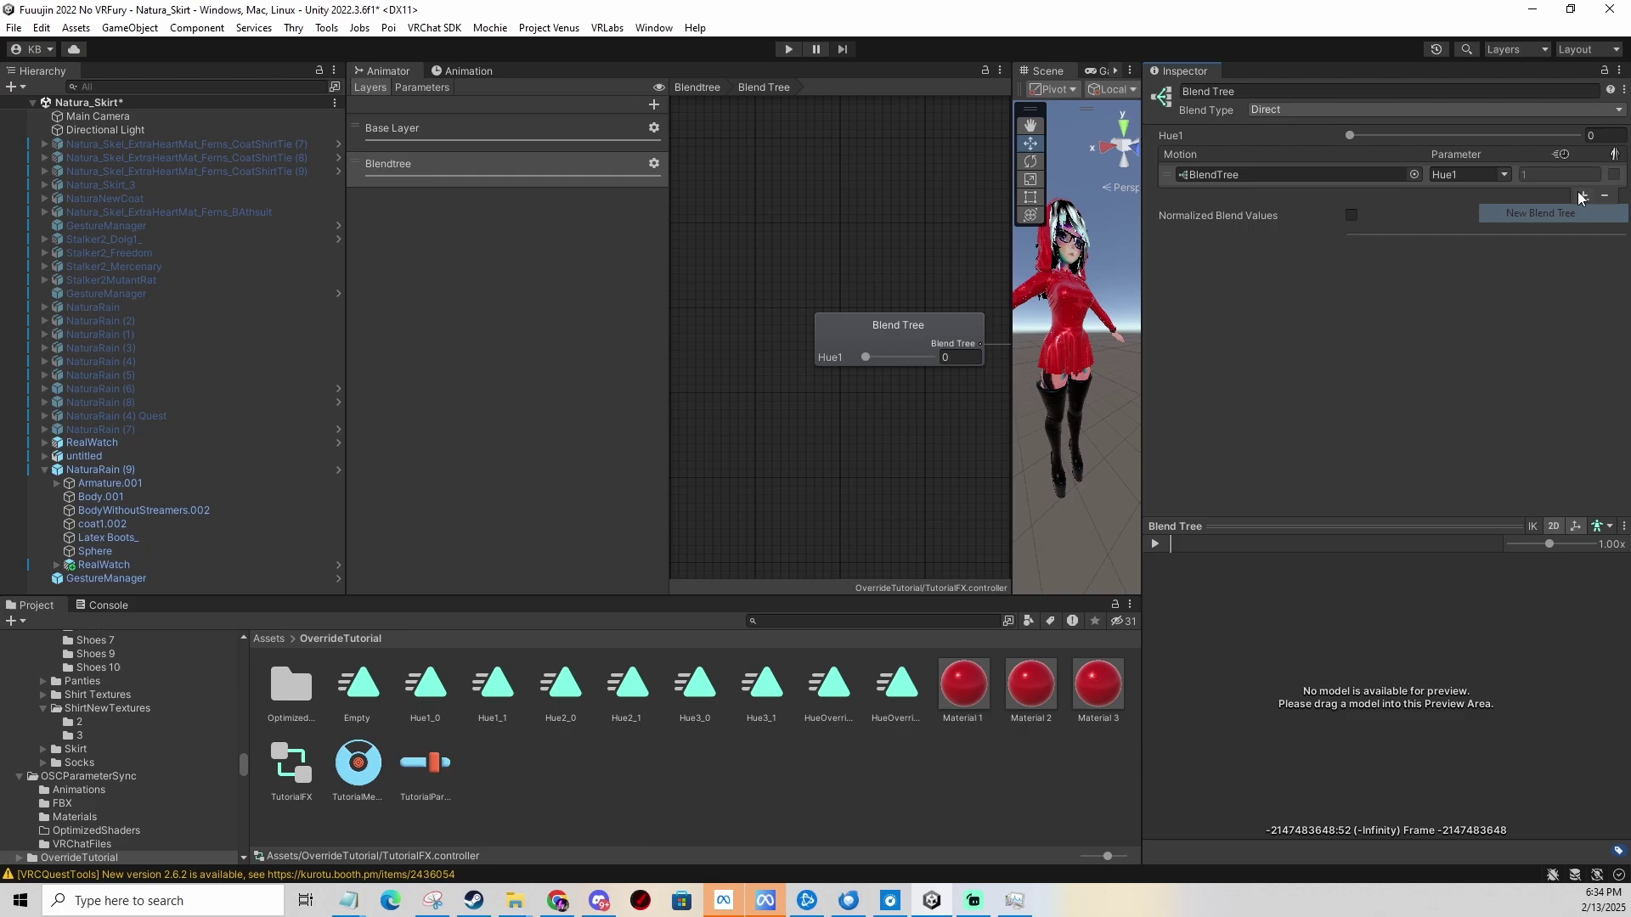
click(1583, 197)
click(1576, 215)
click(1583, 218)
click(1575, 247)
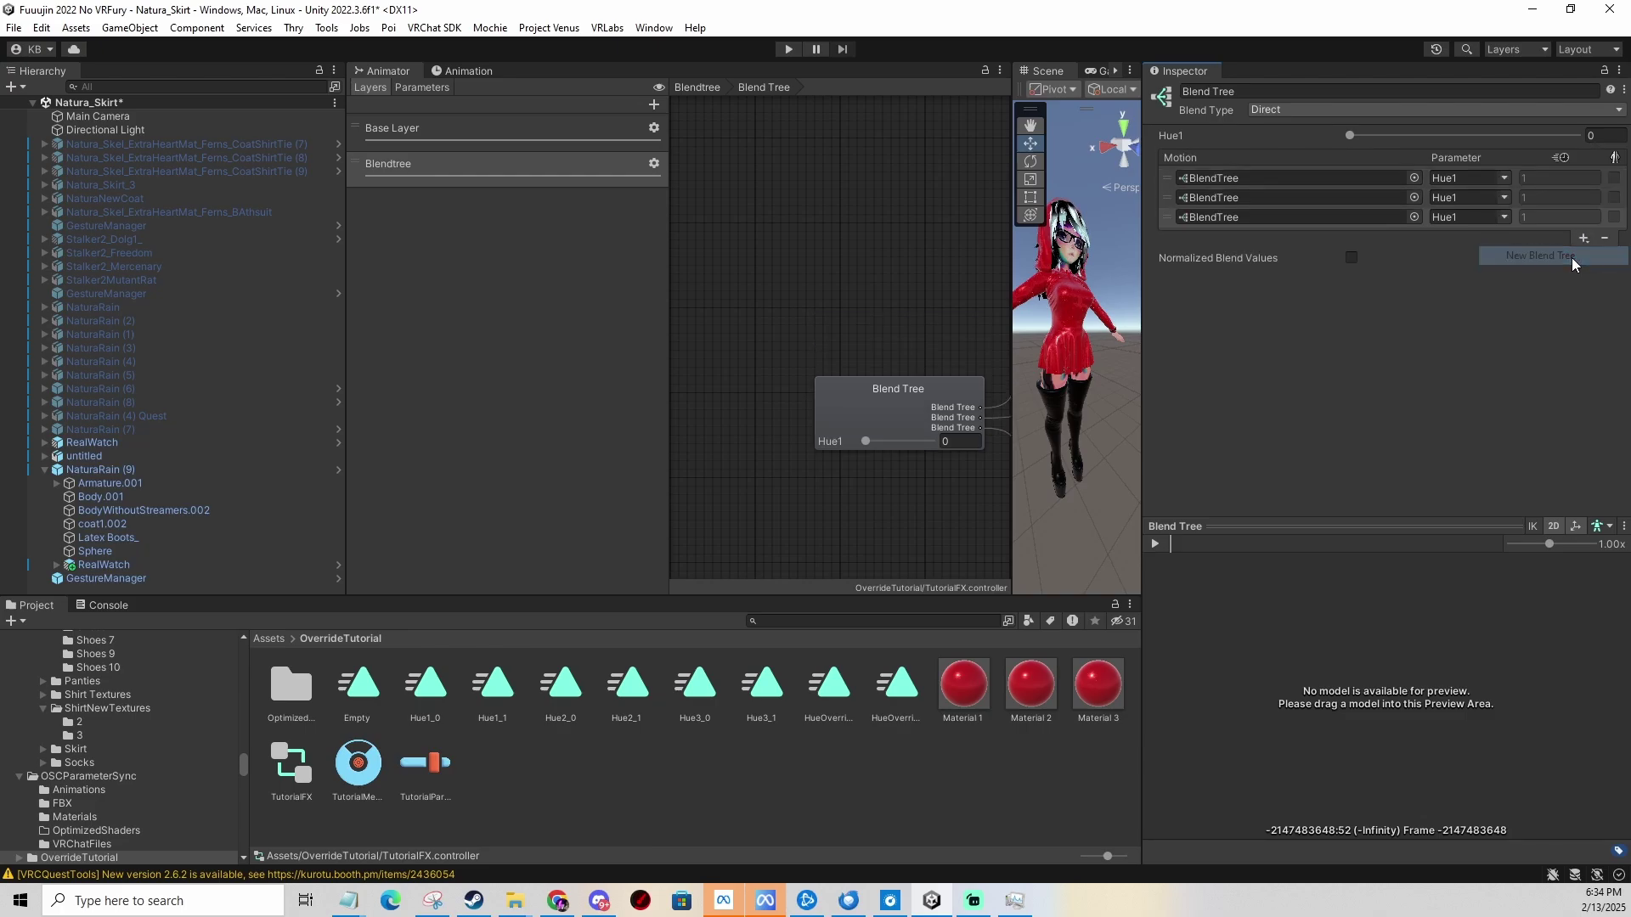
click(1583, 237)
click(1562, 267)
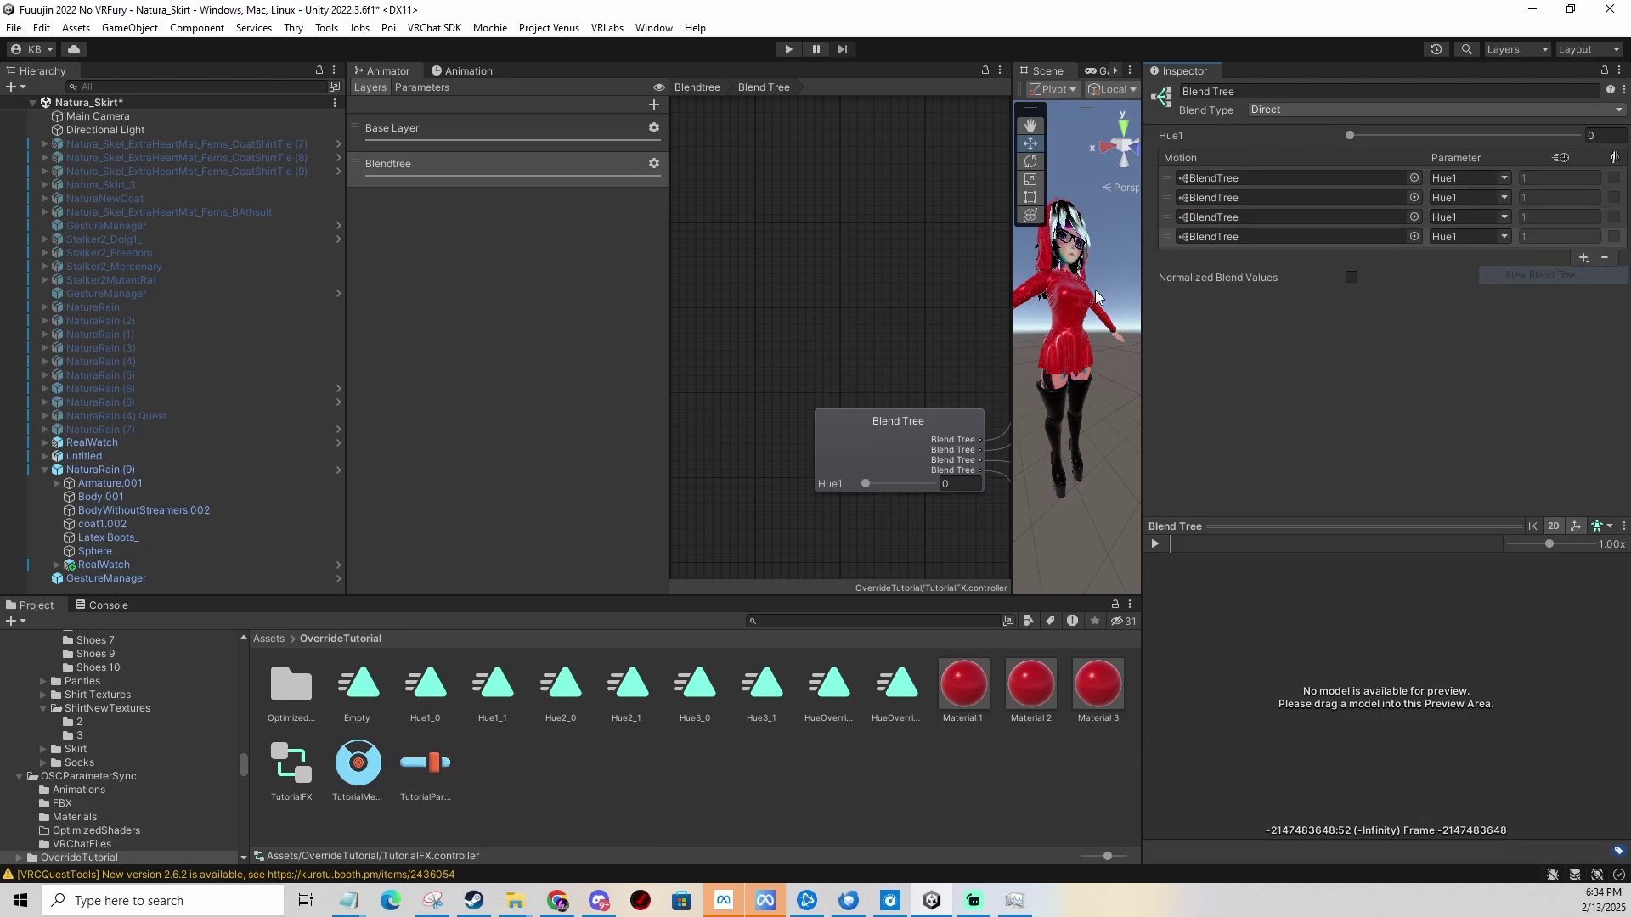
Set all four child motions' parameter to BlendtreeWeight.
click(1470, 178)
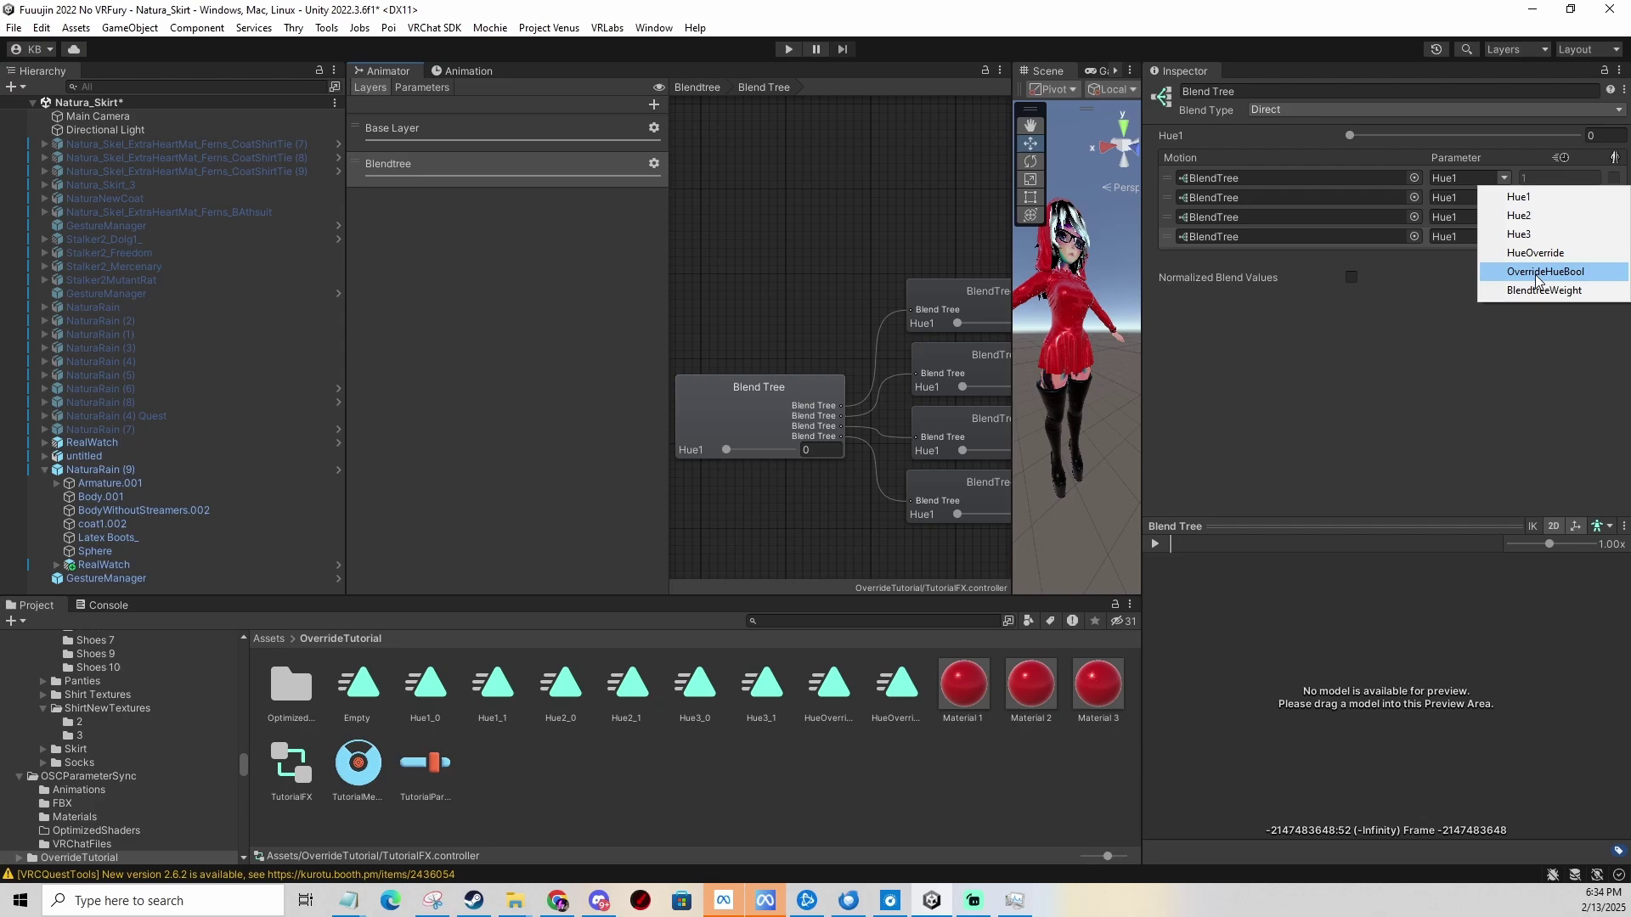
click(1537, 290)
click(1503, 214)
click(1540, 327)
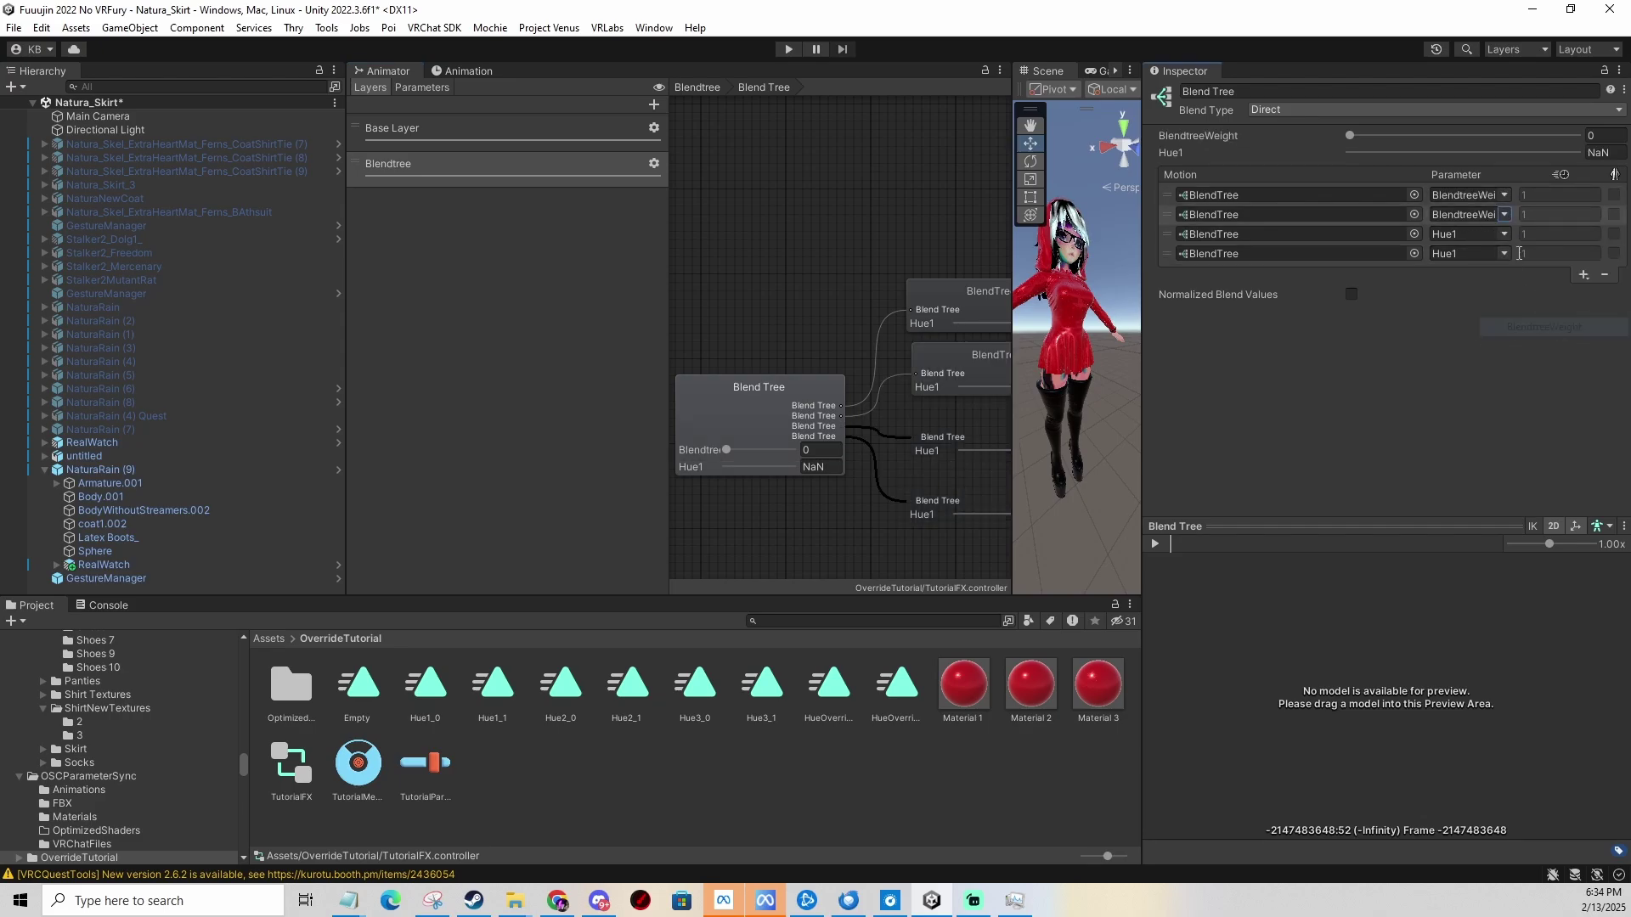
click(1503, 234)
click(1540, 345)
click(1504, 253)
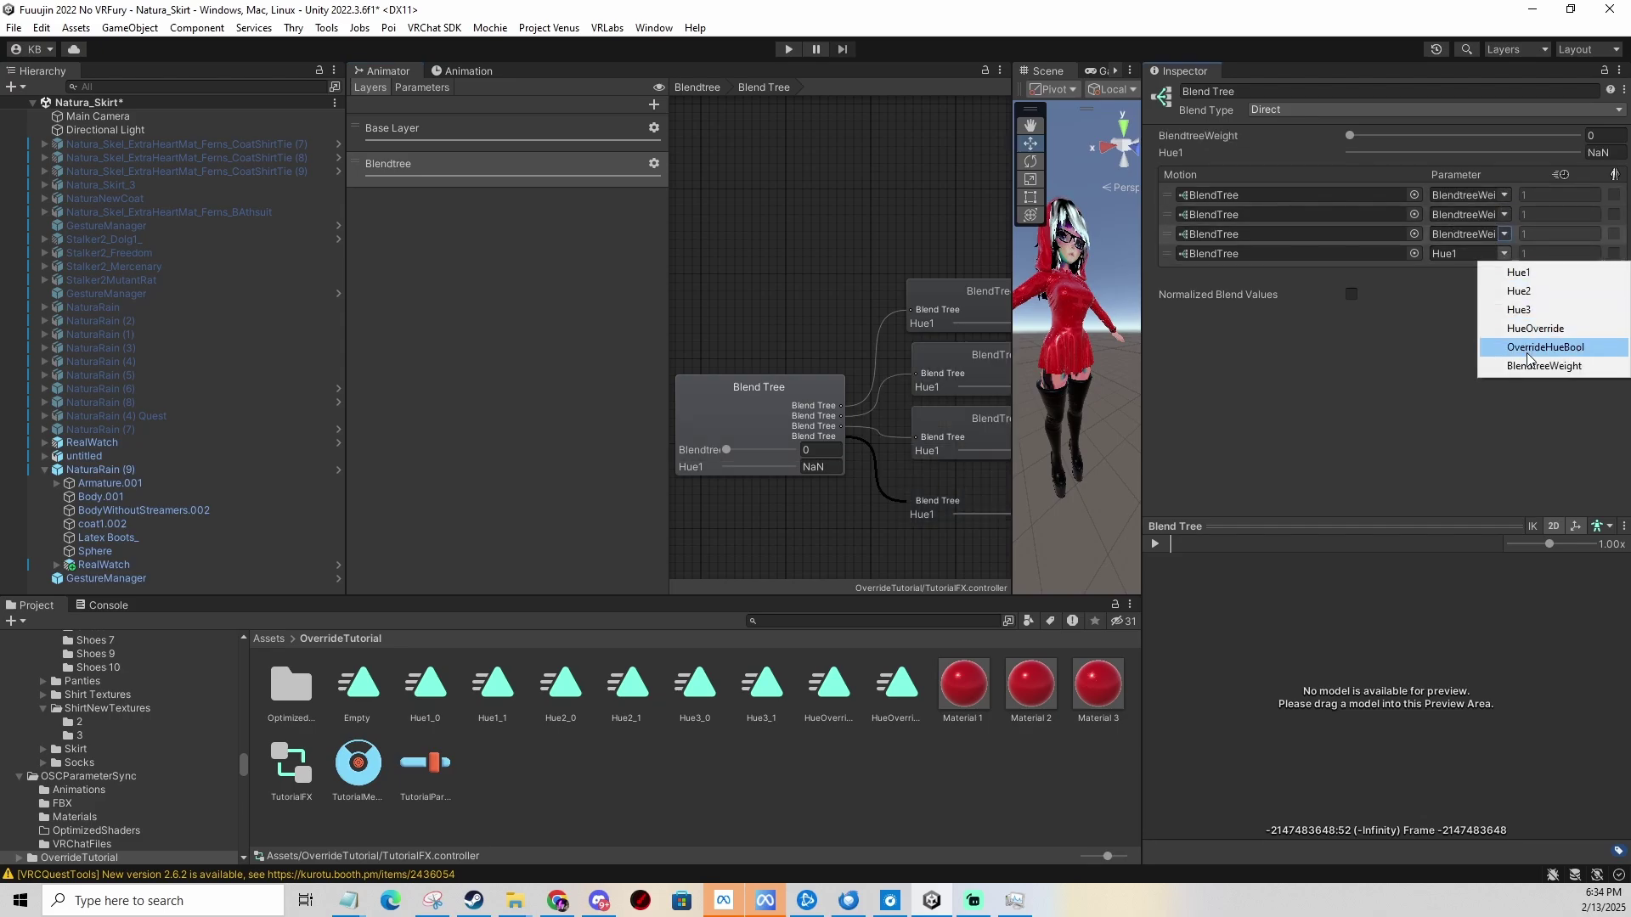
click(1534, 366)
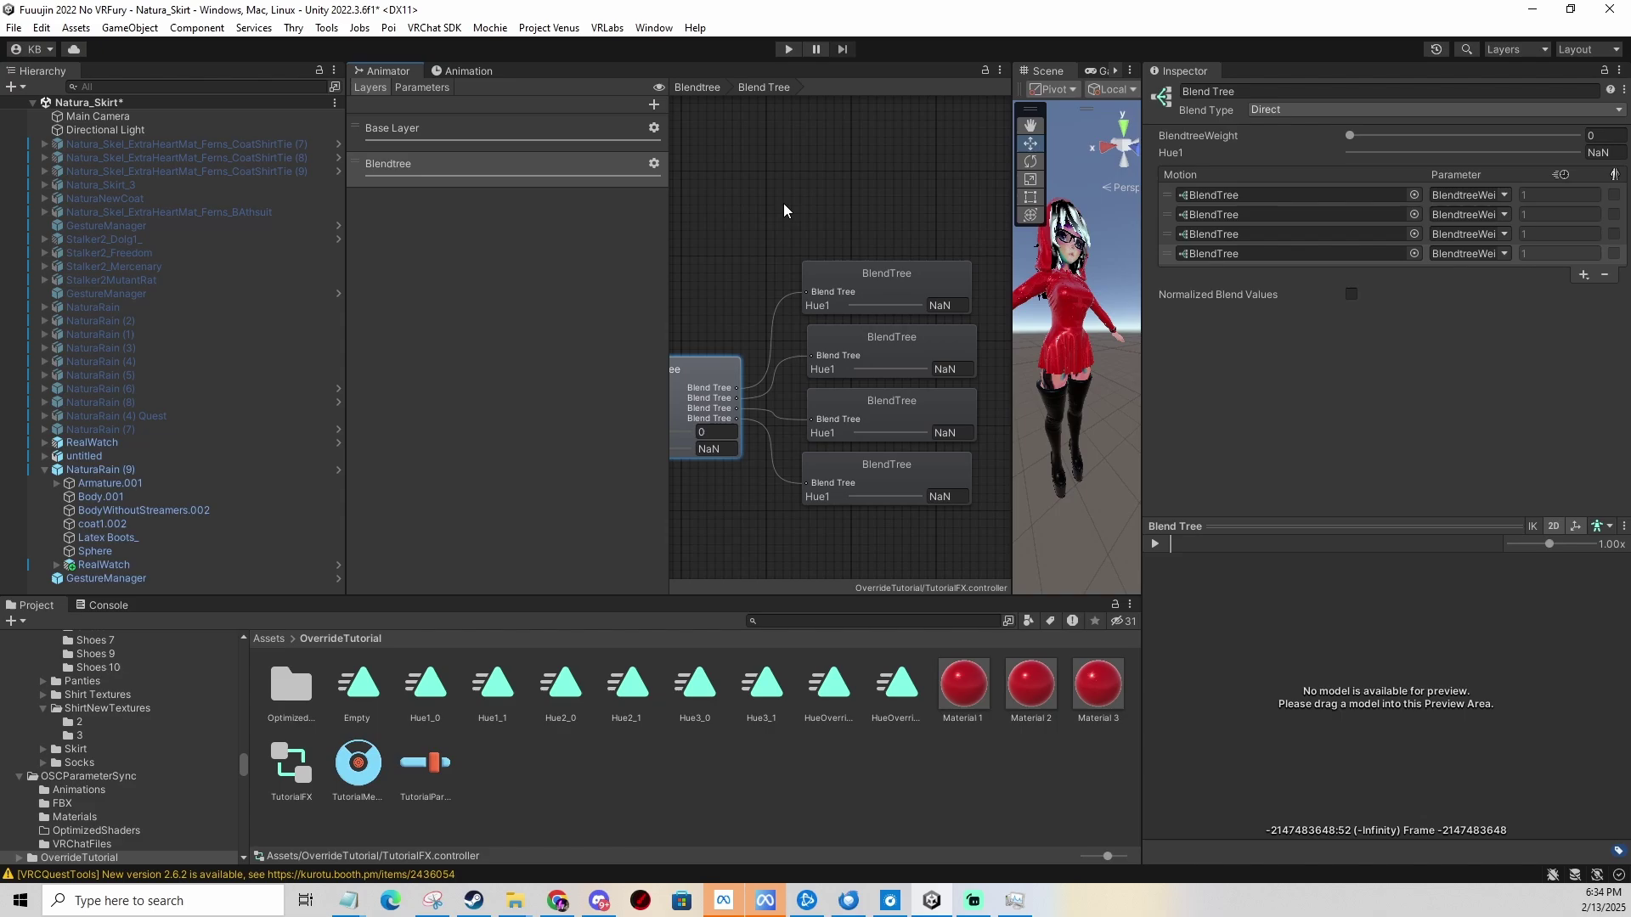
Bring the four child blend trees into view and set the first two to OverrideHueBool.
click(874, 273)
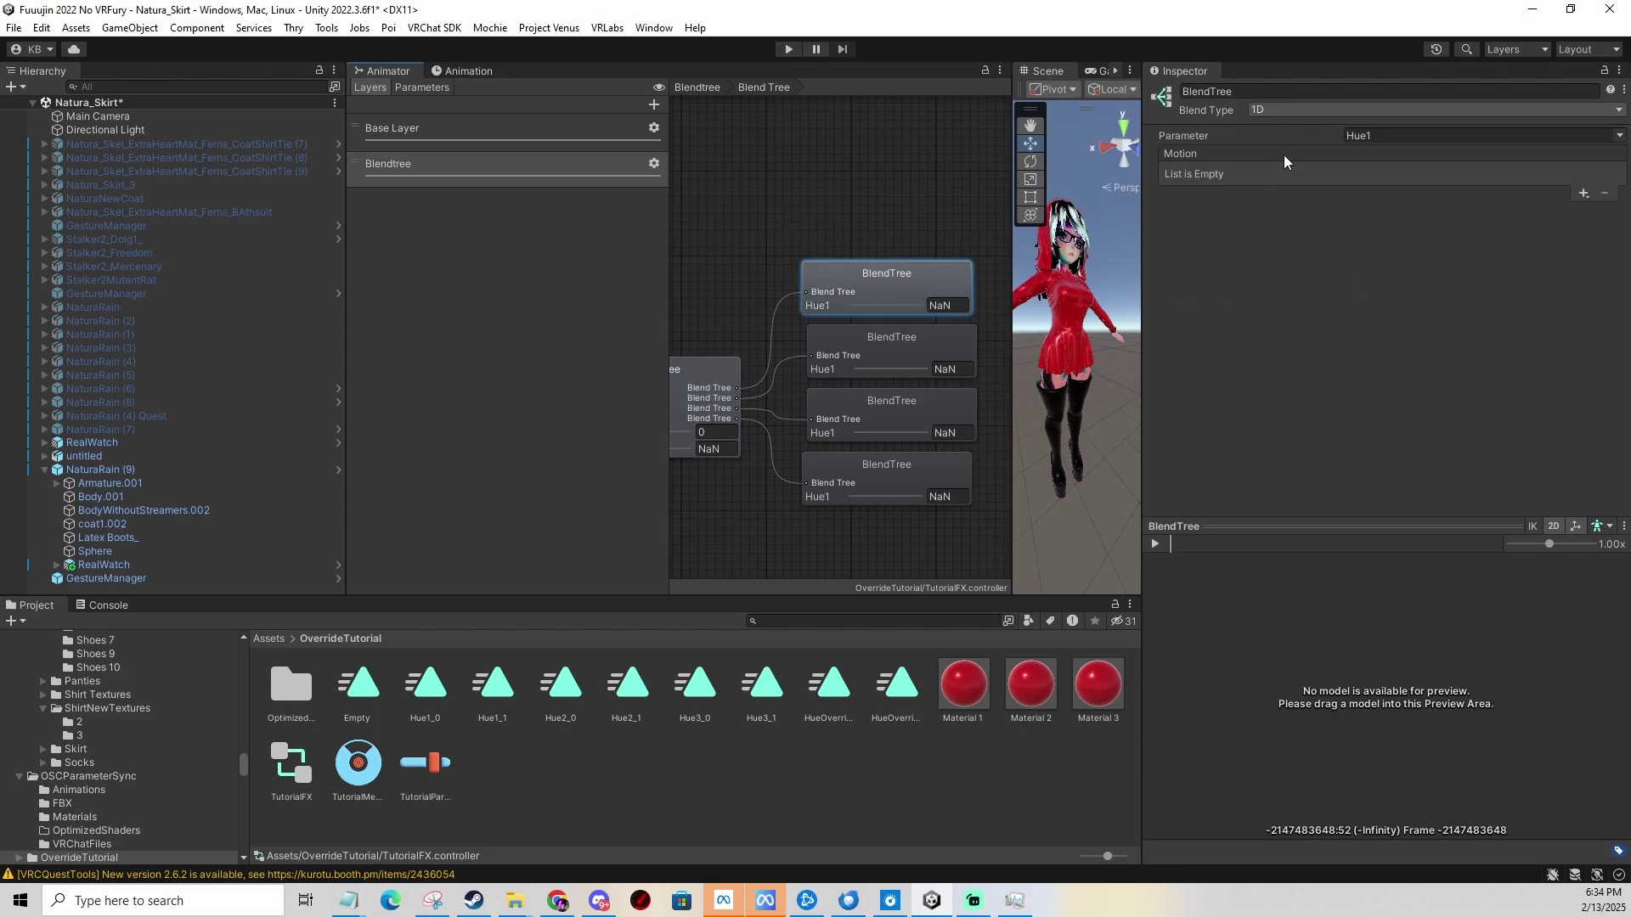
middle_drag(902, 245, 858, 196)
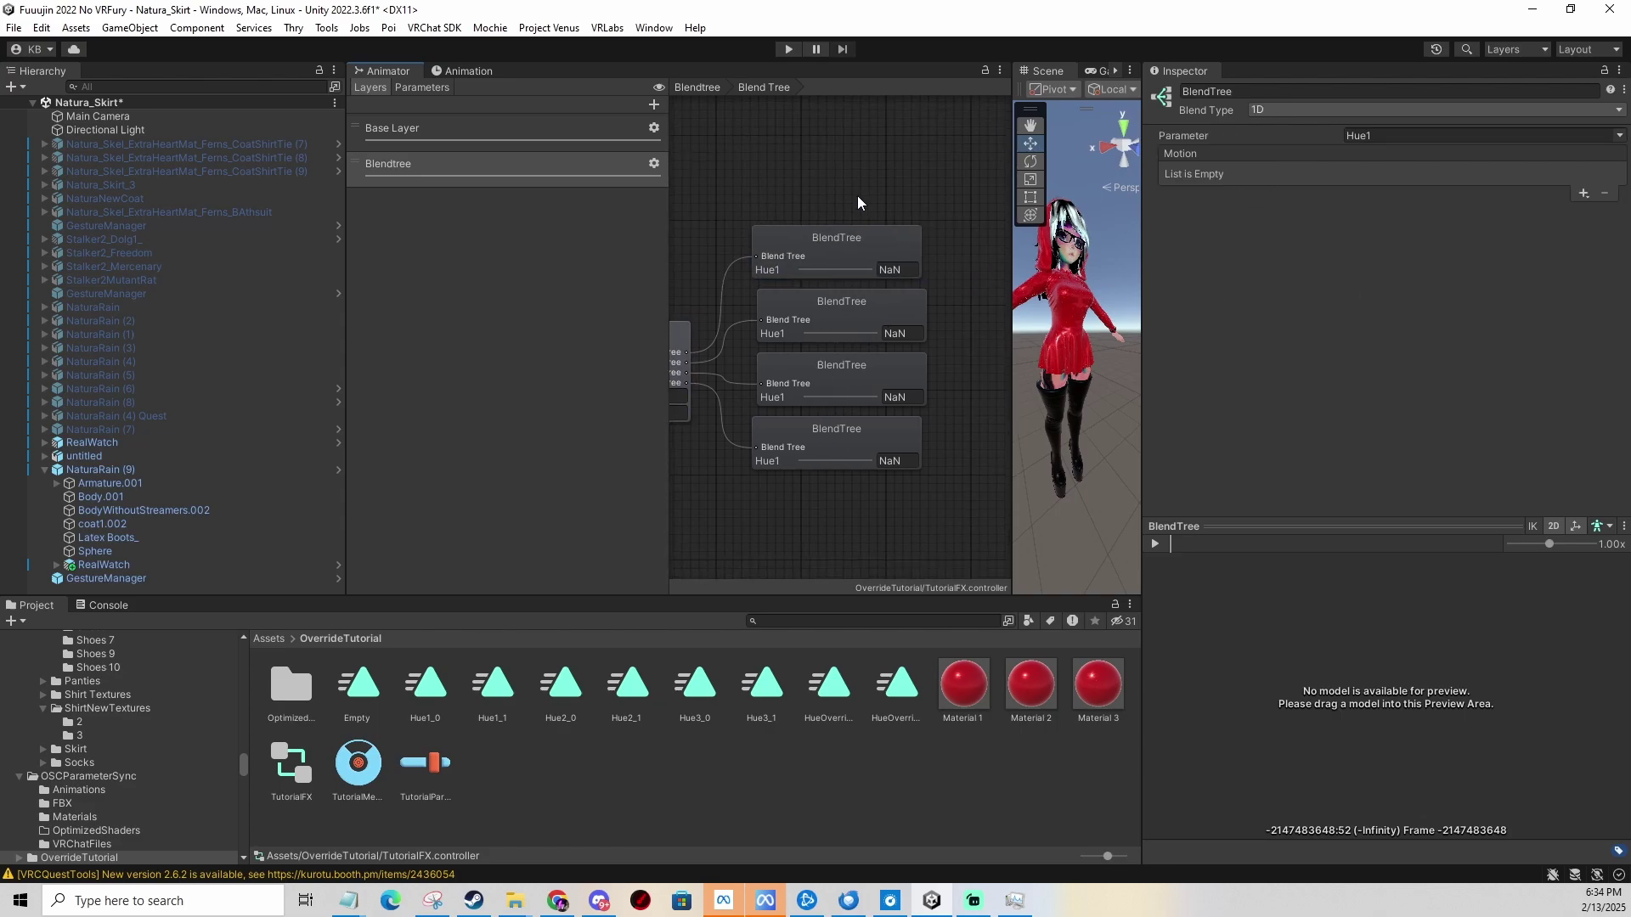
click(853, 238)
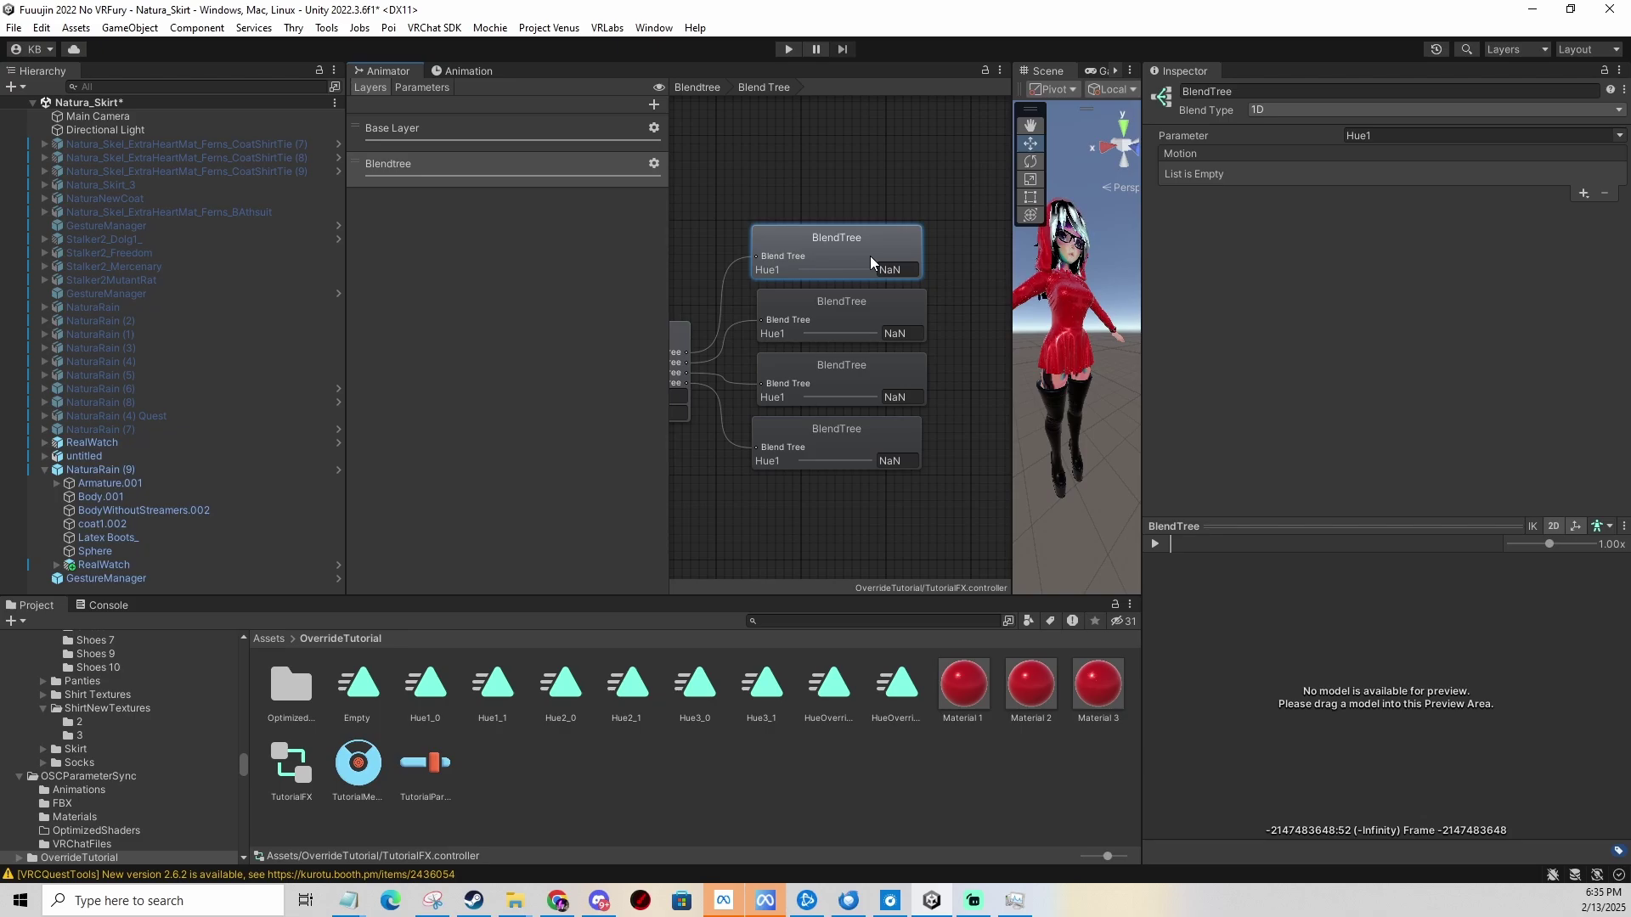
click(854, 429)
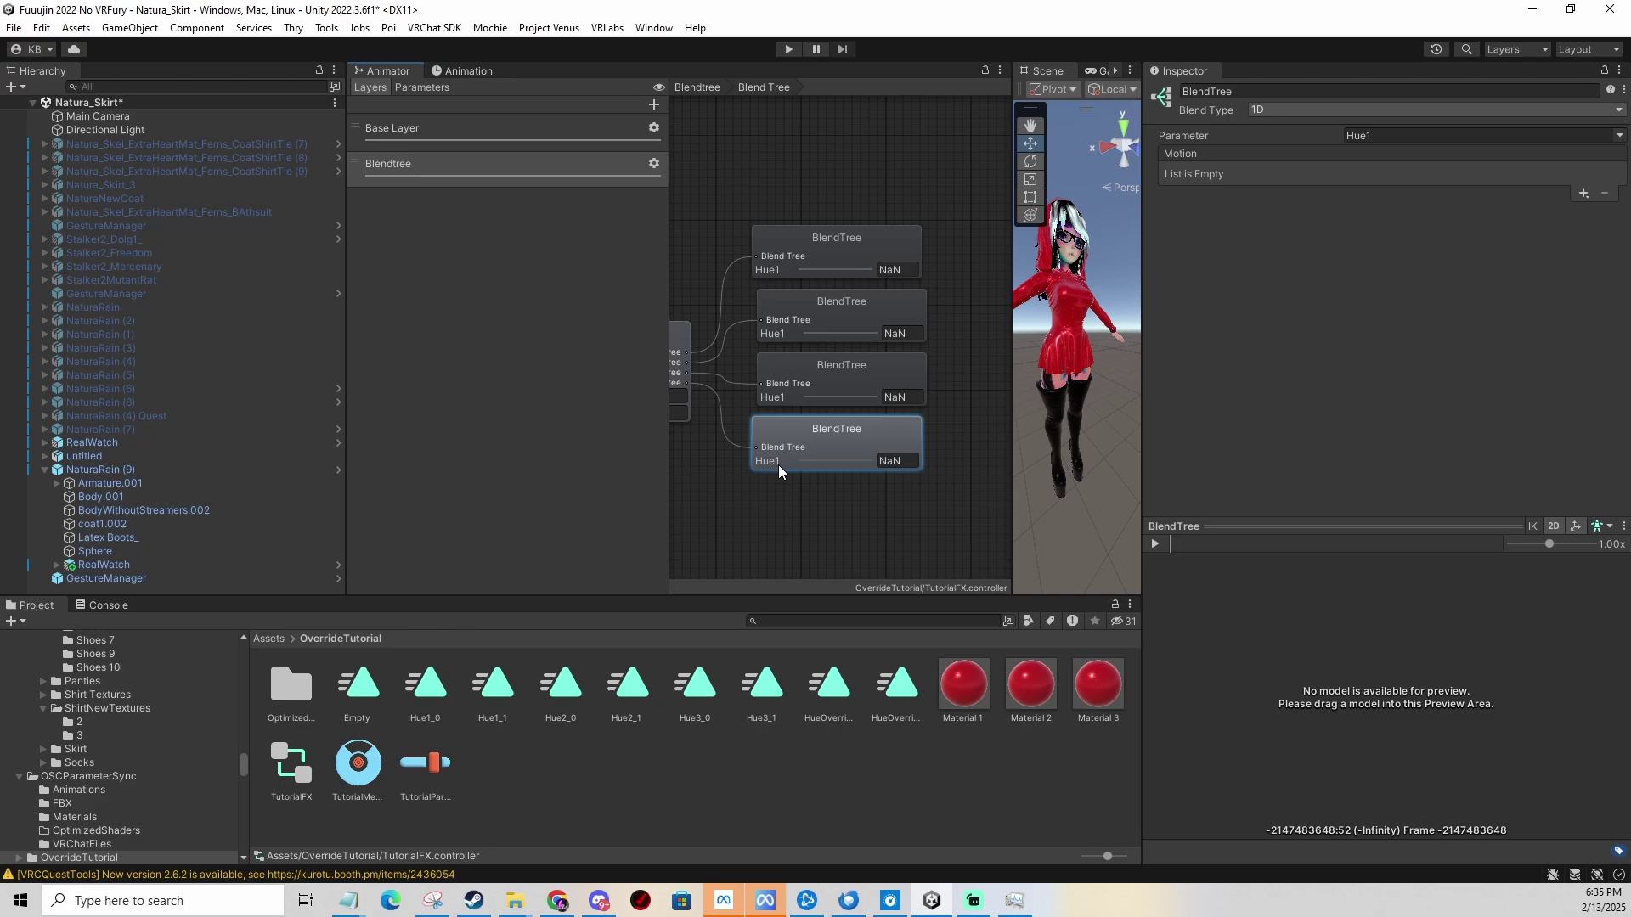
click(880, 250)
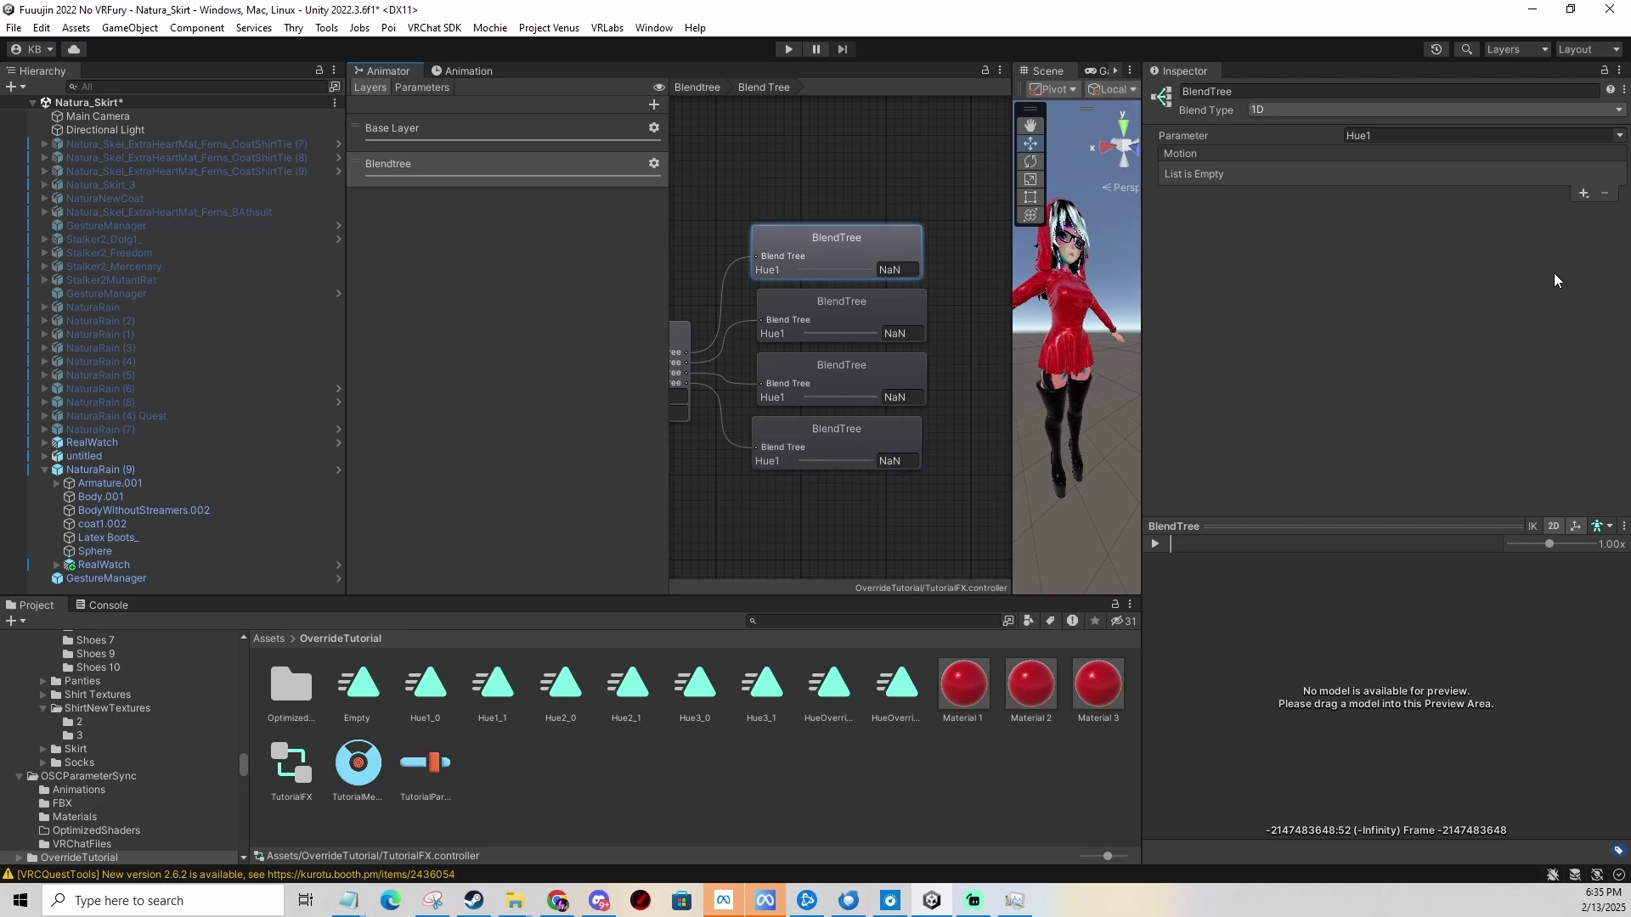
click(1618, 136)
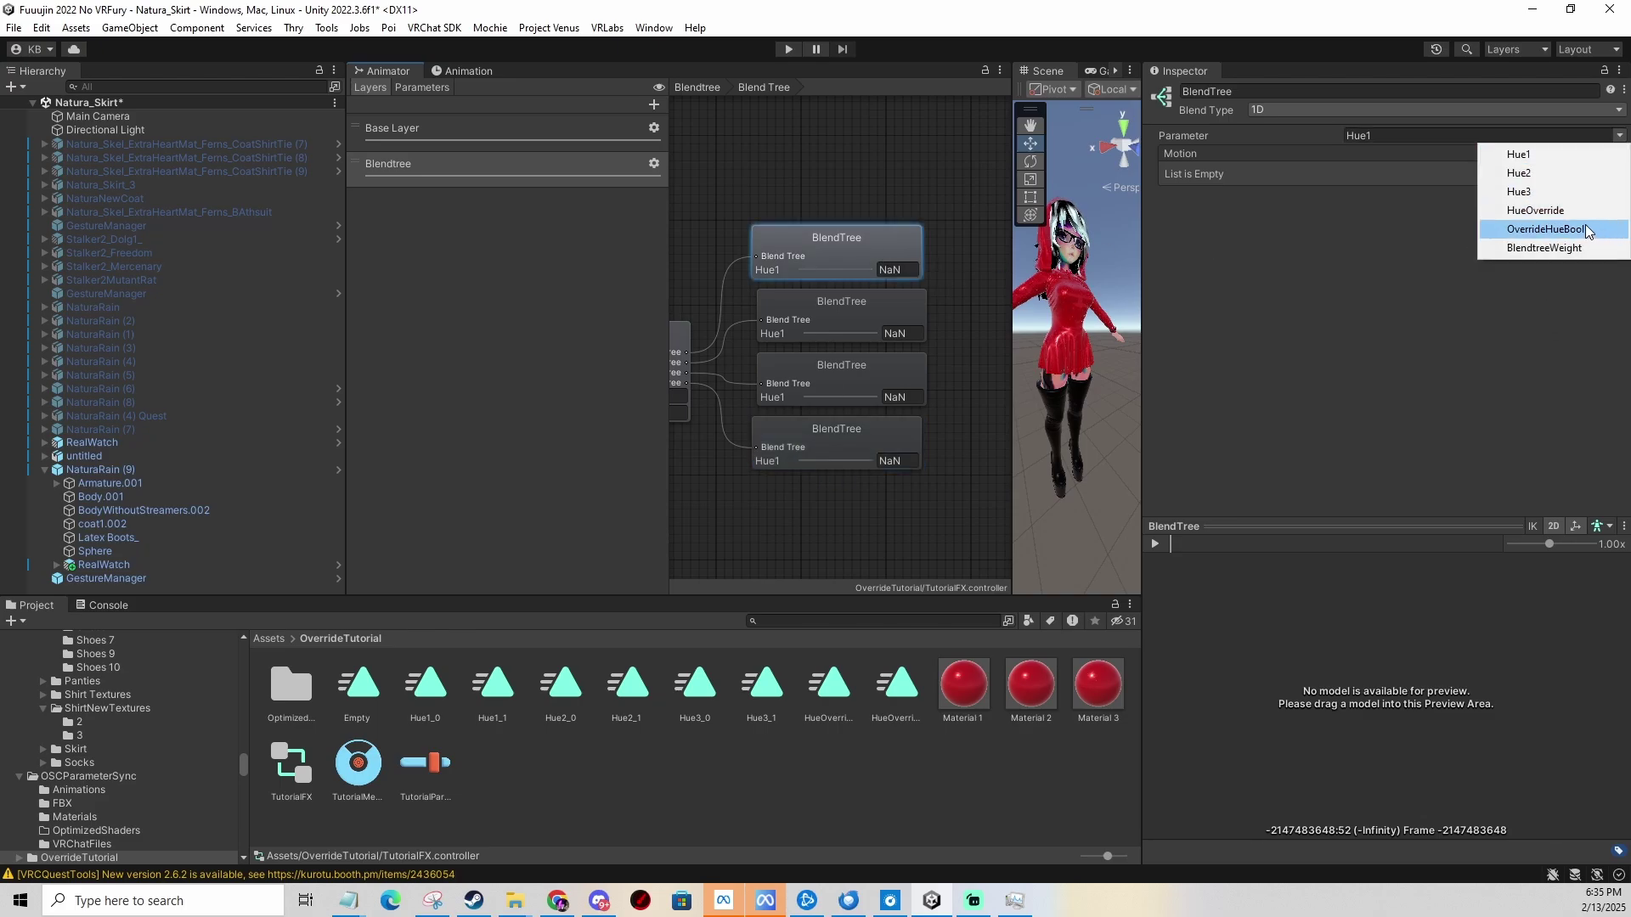
click(1521, 229)
click(883, 313)
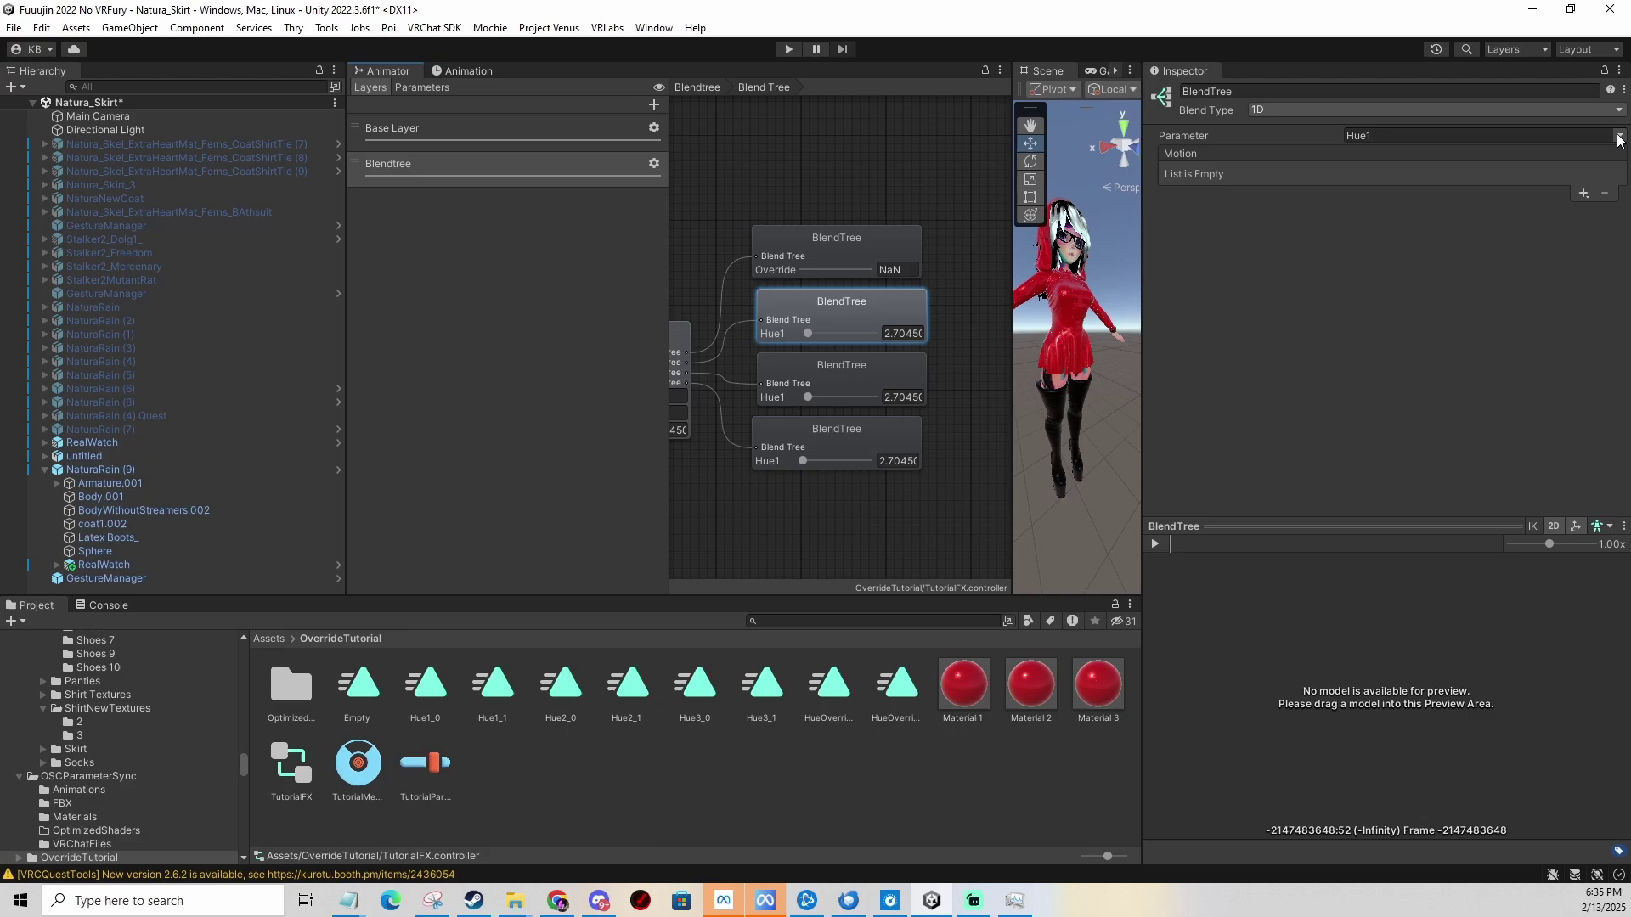
click(1619, 136)
click(1521, 229)
Set the third and fourth child blend trees' parameter to OverrideHueBool.
click(841, 378)
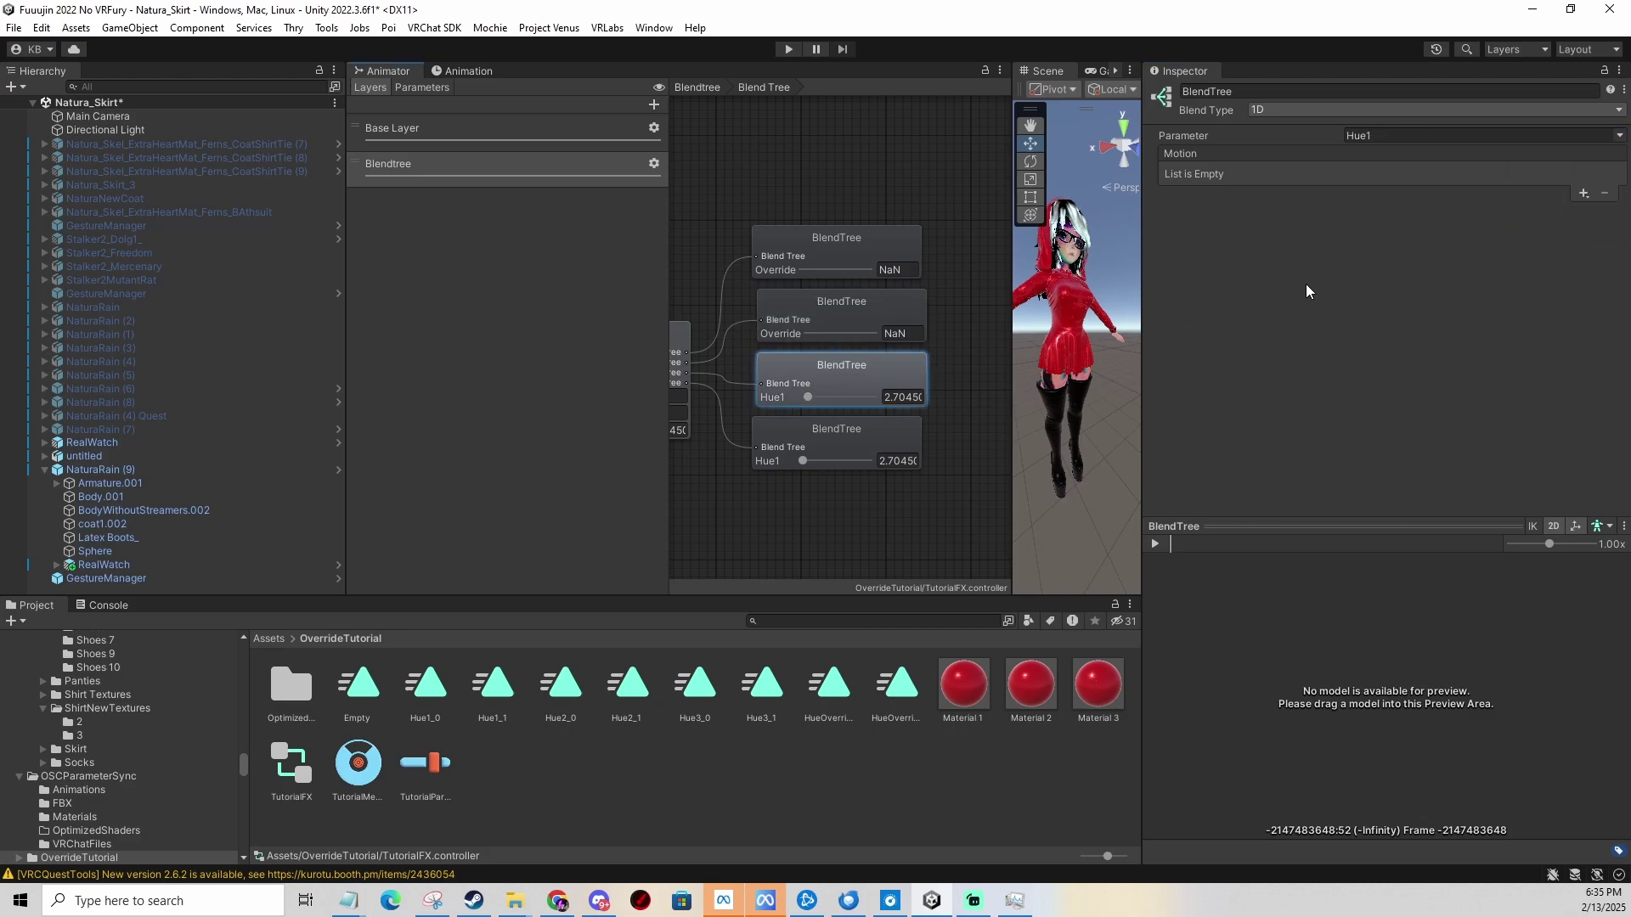
click(1618, 136)
click(1521, 229)
click(837, 435)
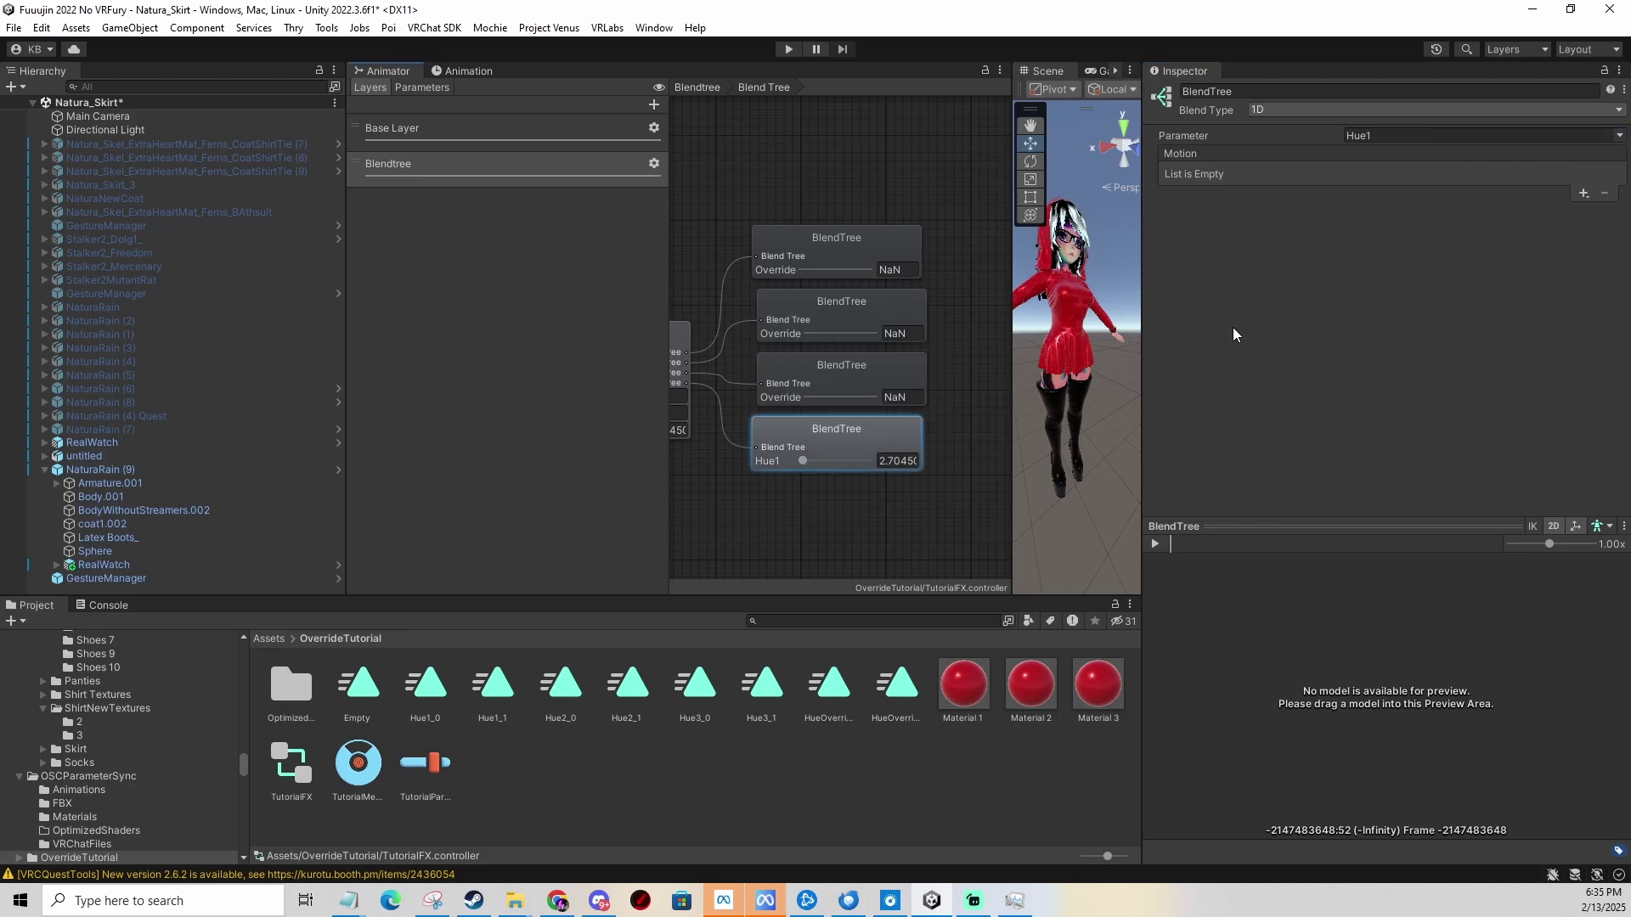
click(1619, 136)
click(1521, 229)
click(824, 247)
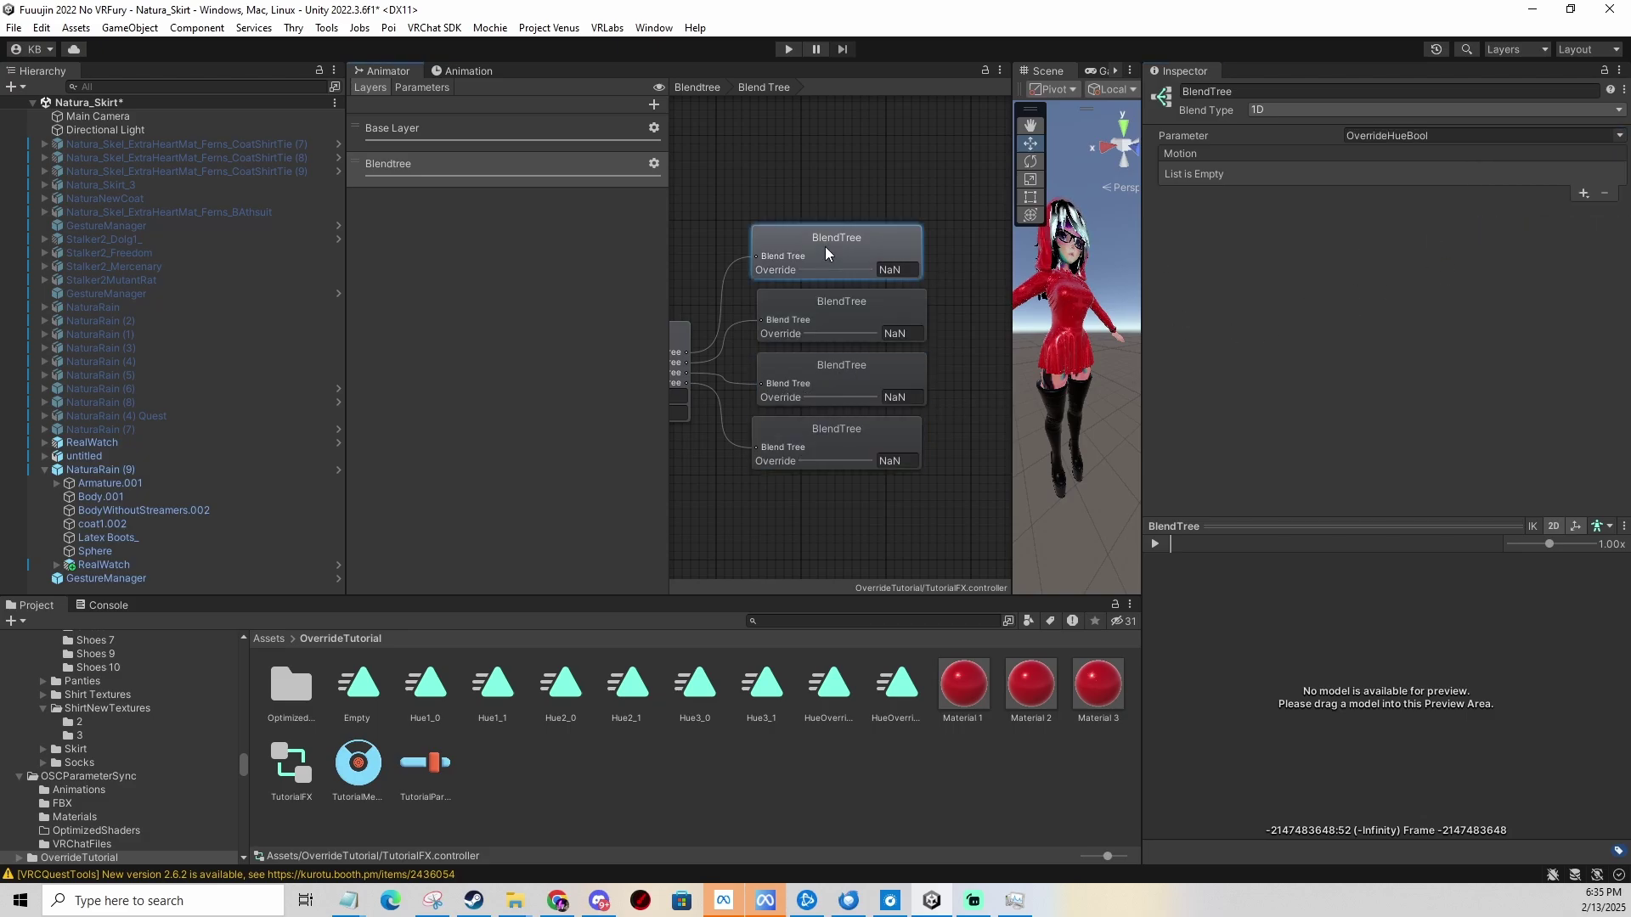
click(1583, 194)
Give the first child tree a nested blend tree at threshold 0 and the Empty clip at threshold 1.
click(1562, 231)
click(1581, 213)
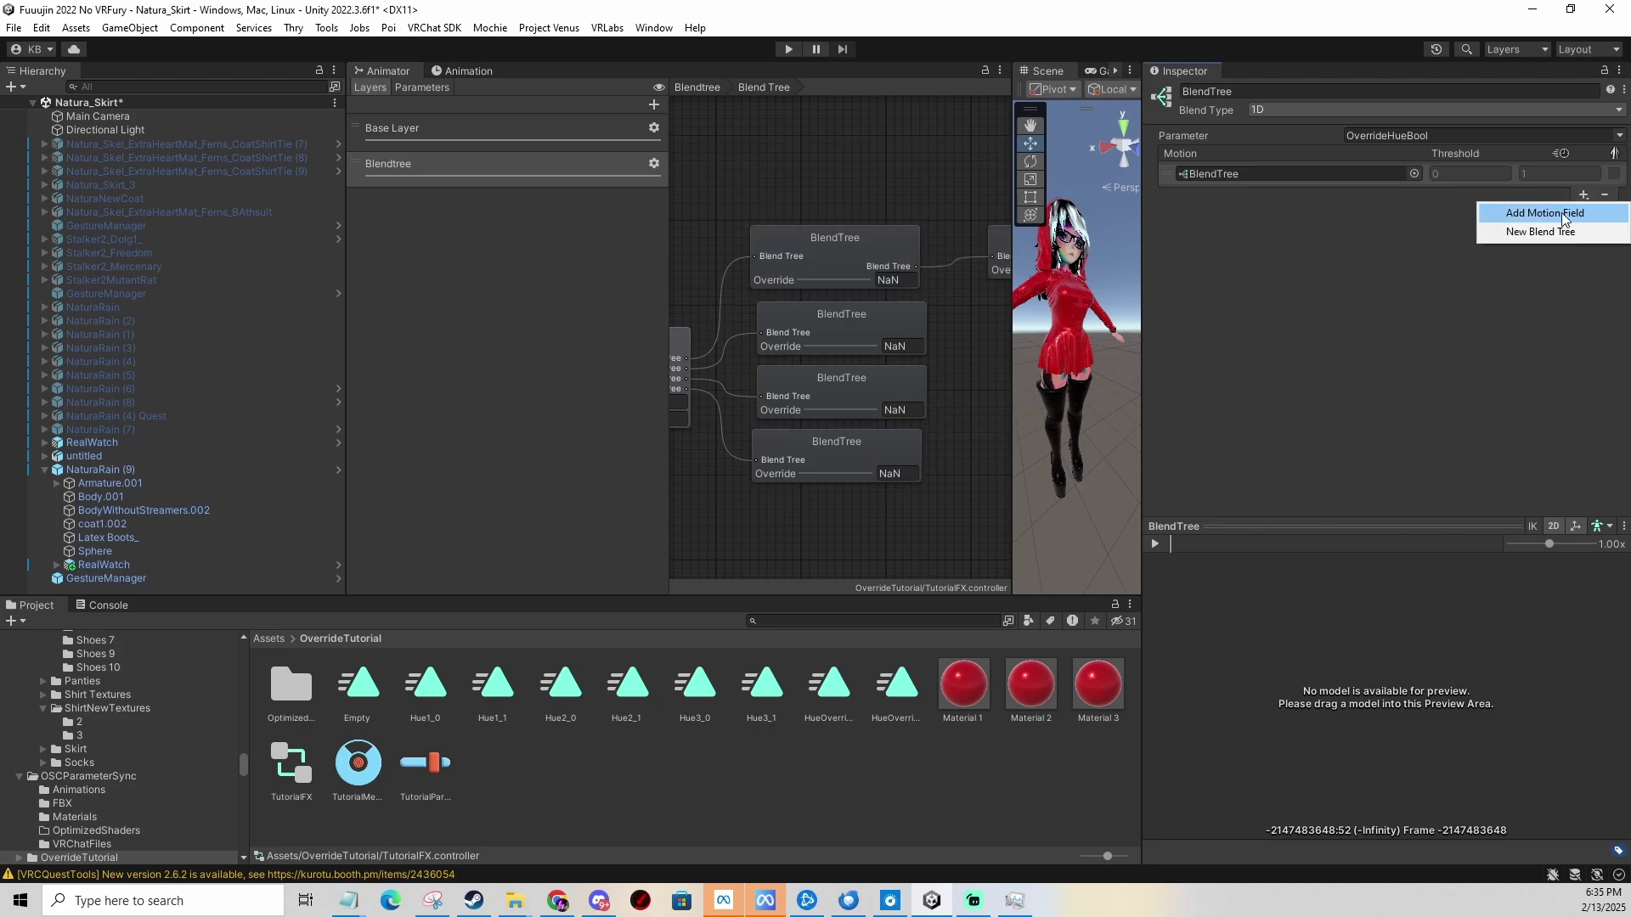
click(1544, 224)
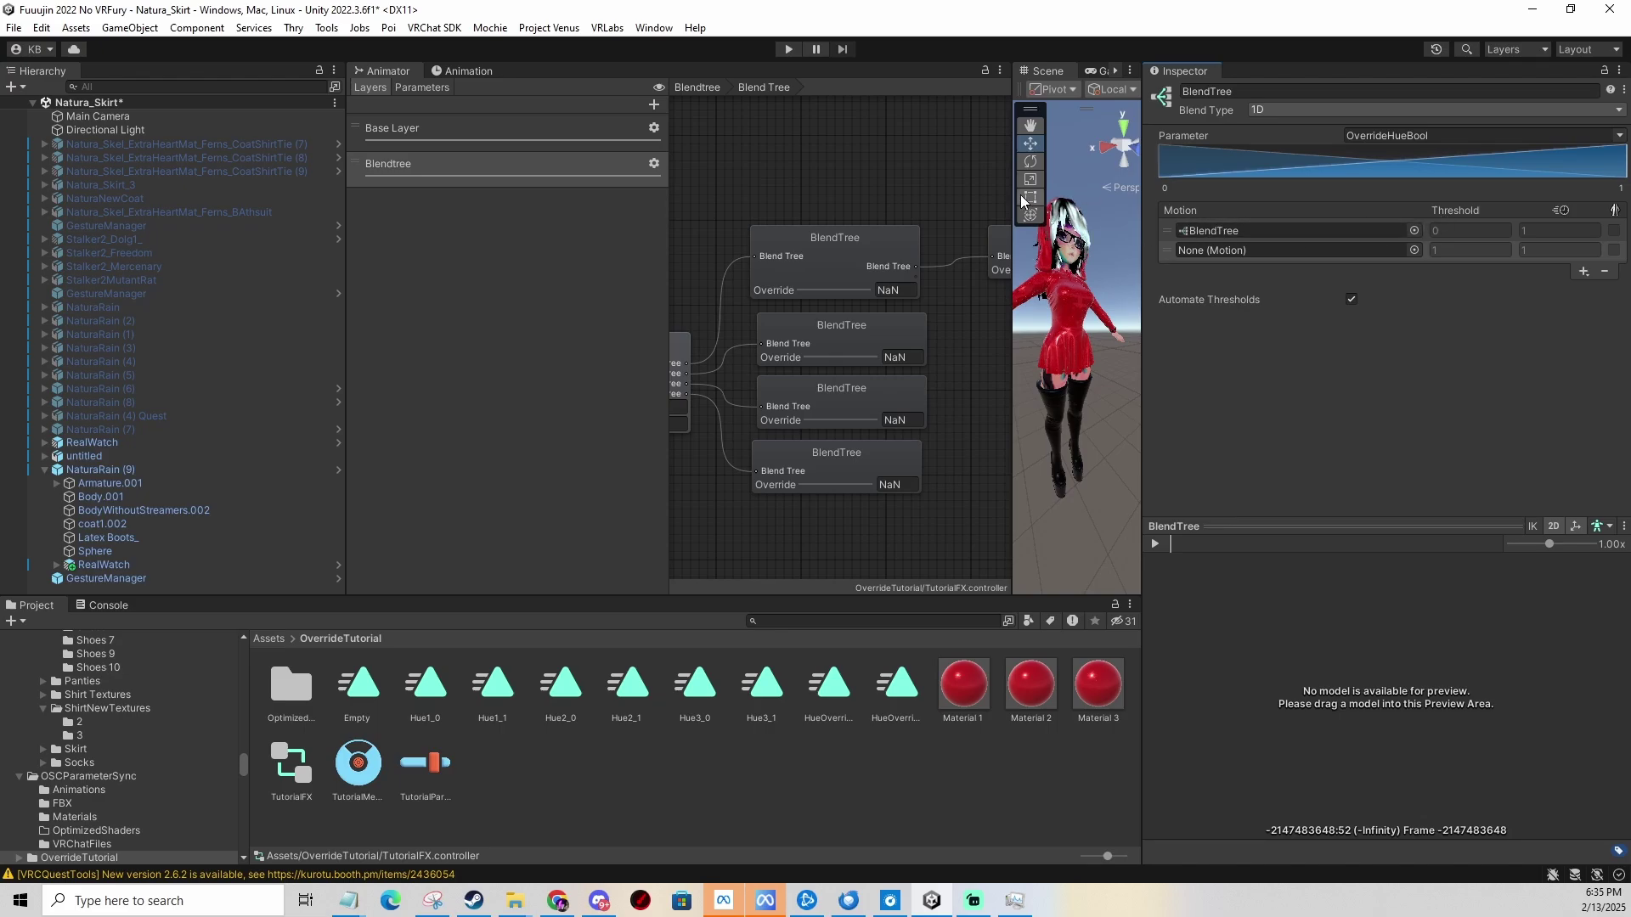
middle_drag(942, 202, 901, 195)
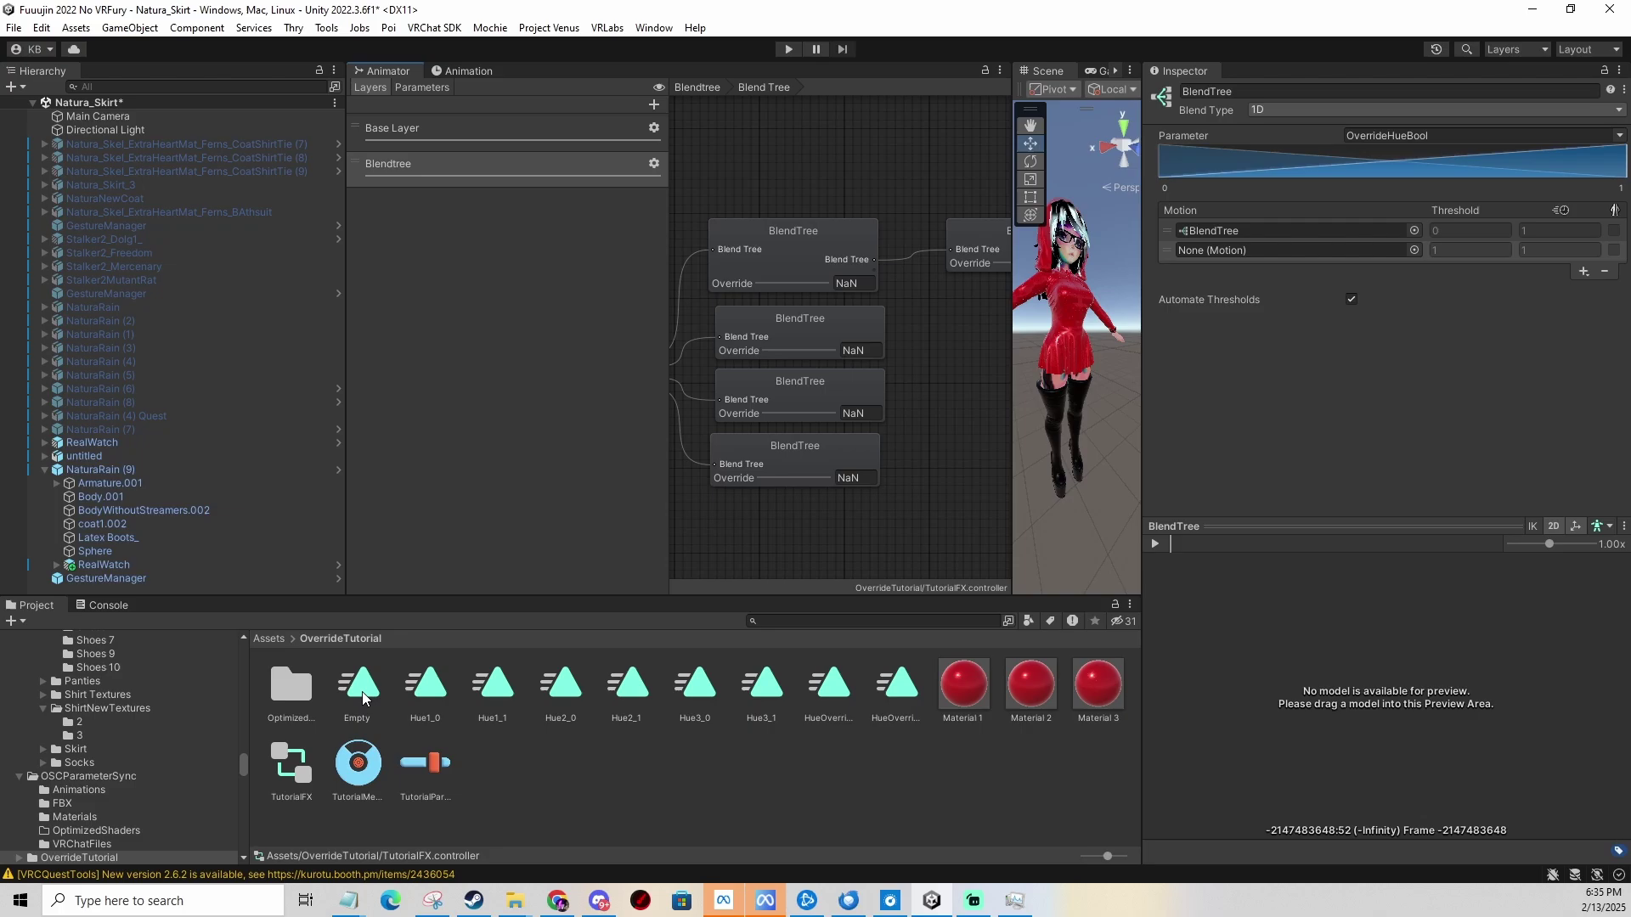
drag(364, 698, 1126, 425)
drag(1215, 259, 1217, 253)
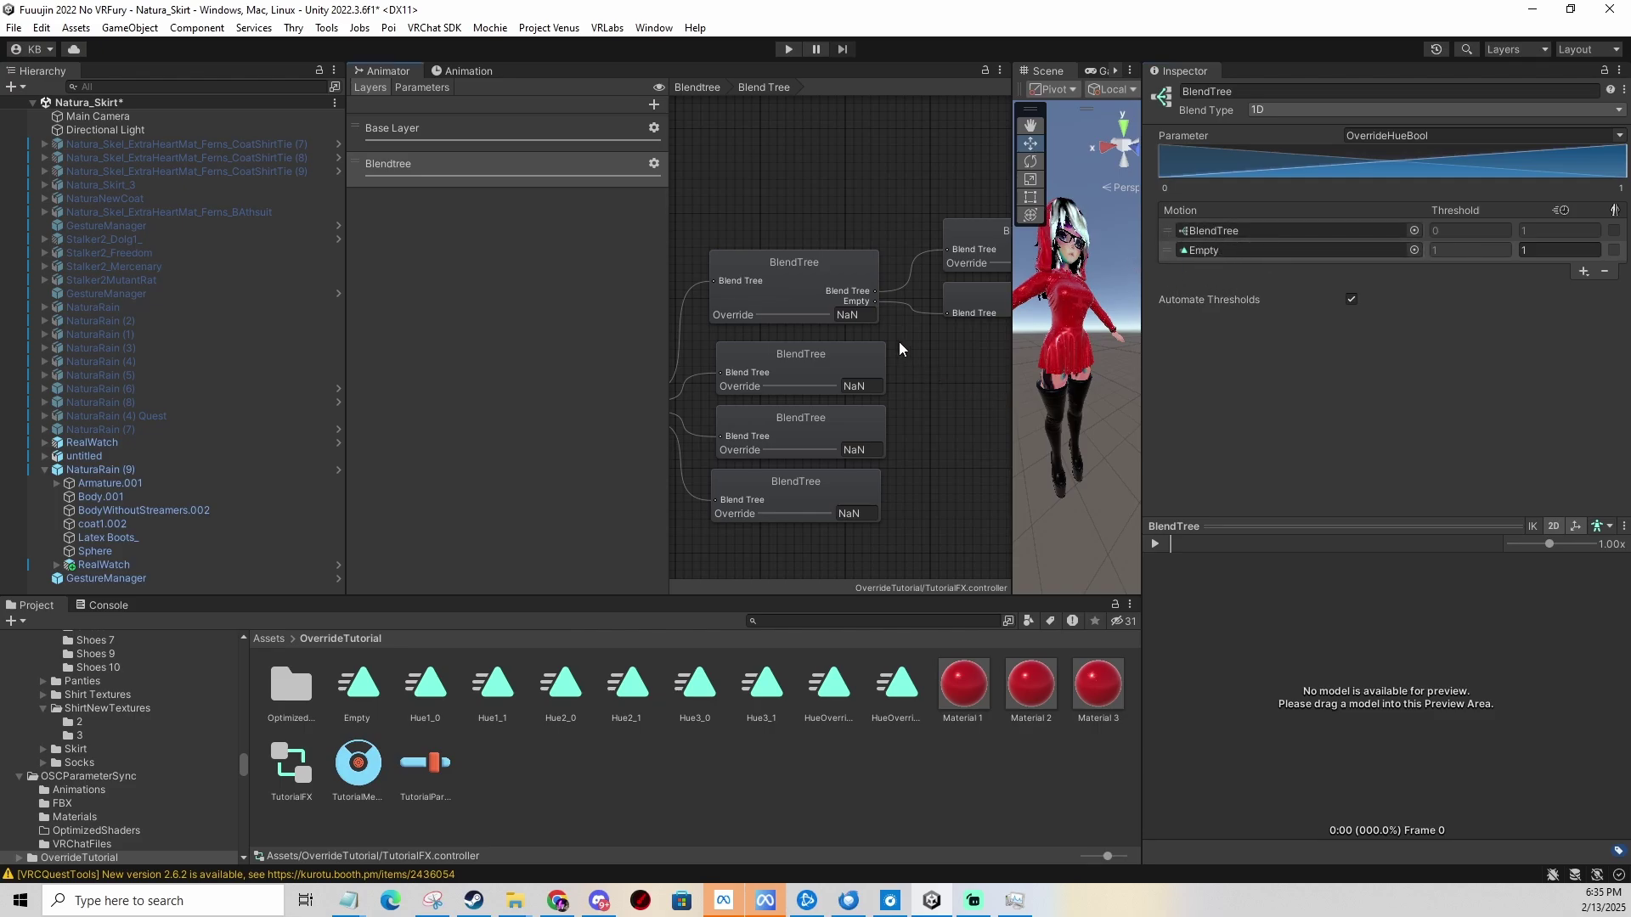
middle_drag(899, 341, 889, 334)
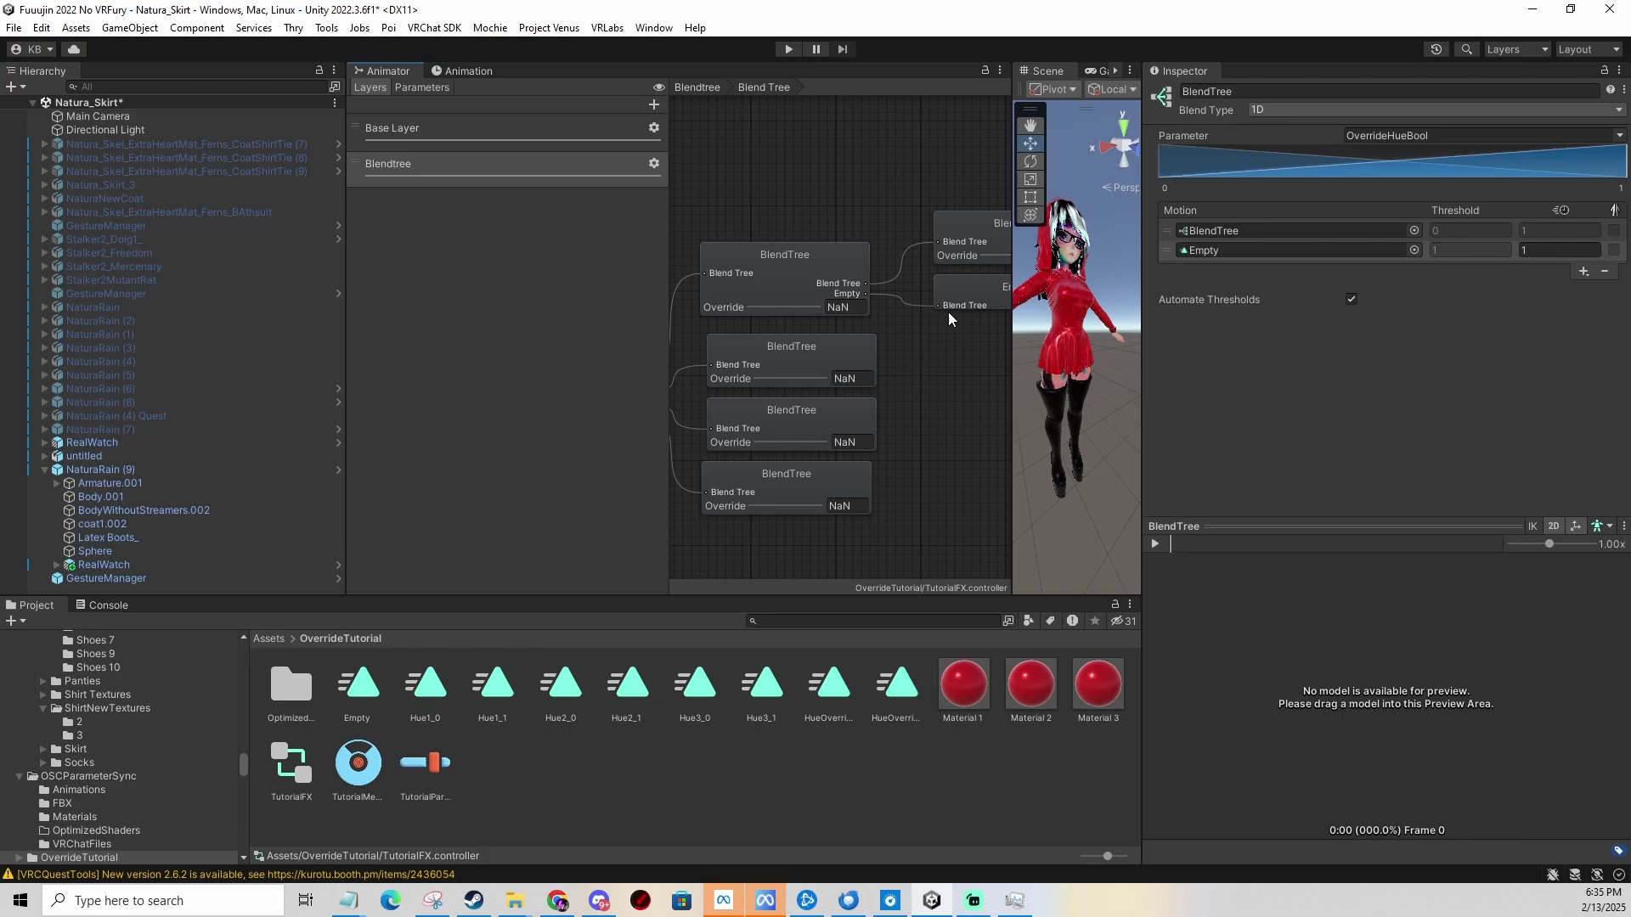
middle_drag(961, 374, 960, 325)
Add a nested blend tree and the Empty clip to the second child tree.
click(822, 321)
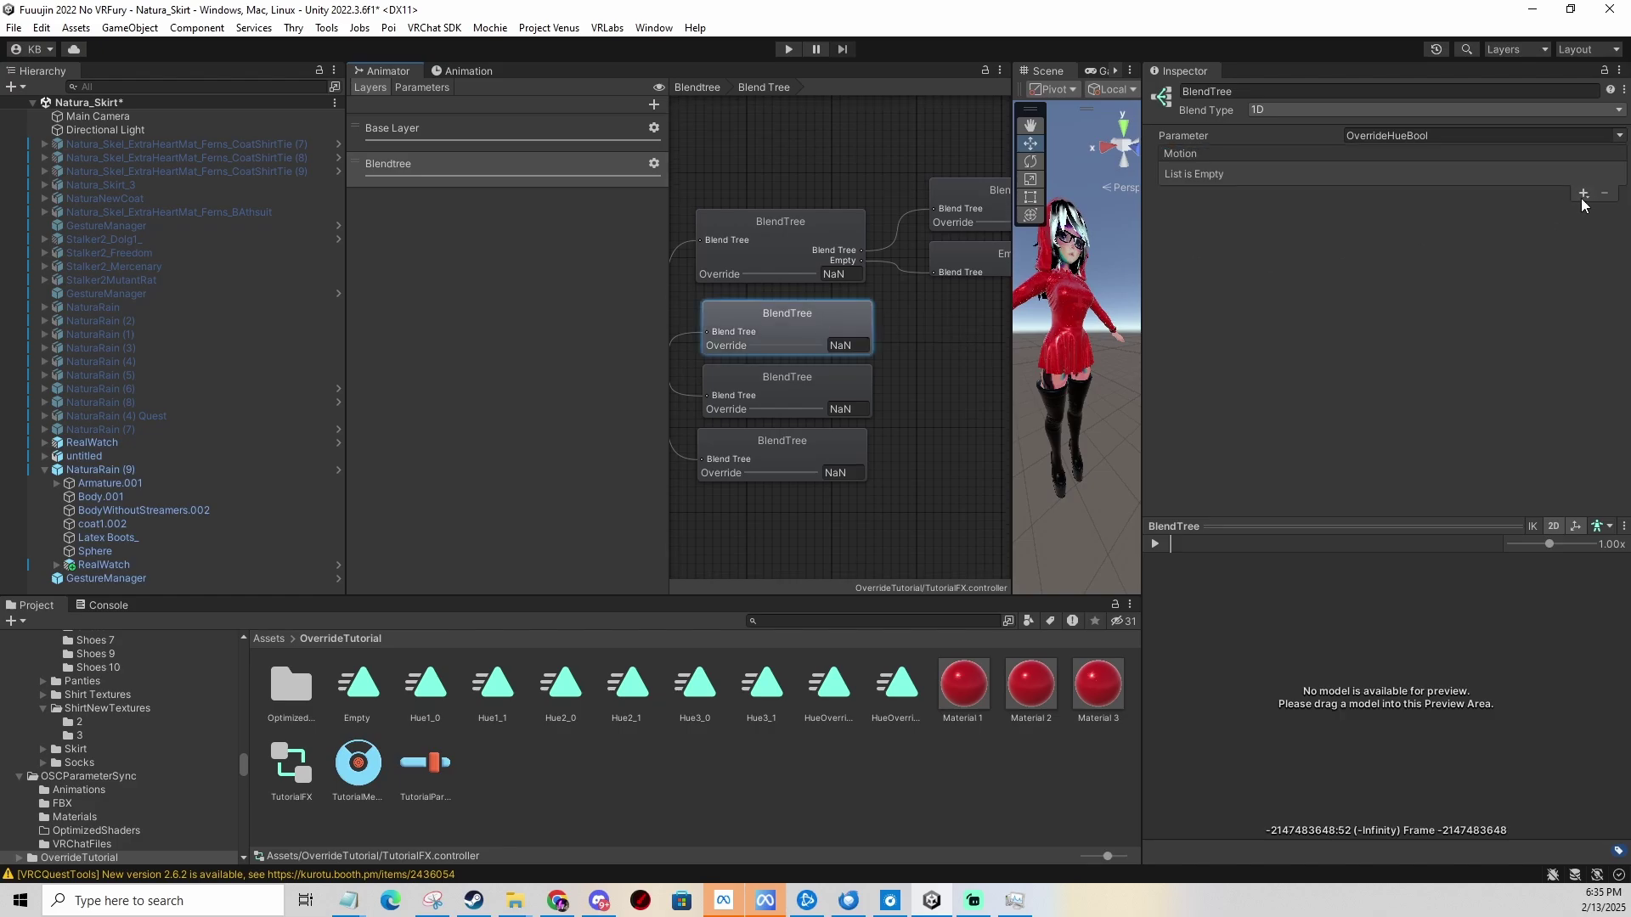
click(1583, 193)
click(1563, 230)
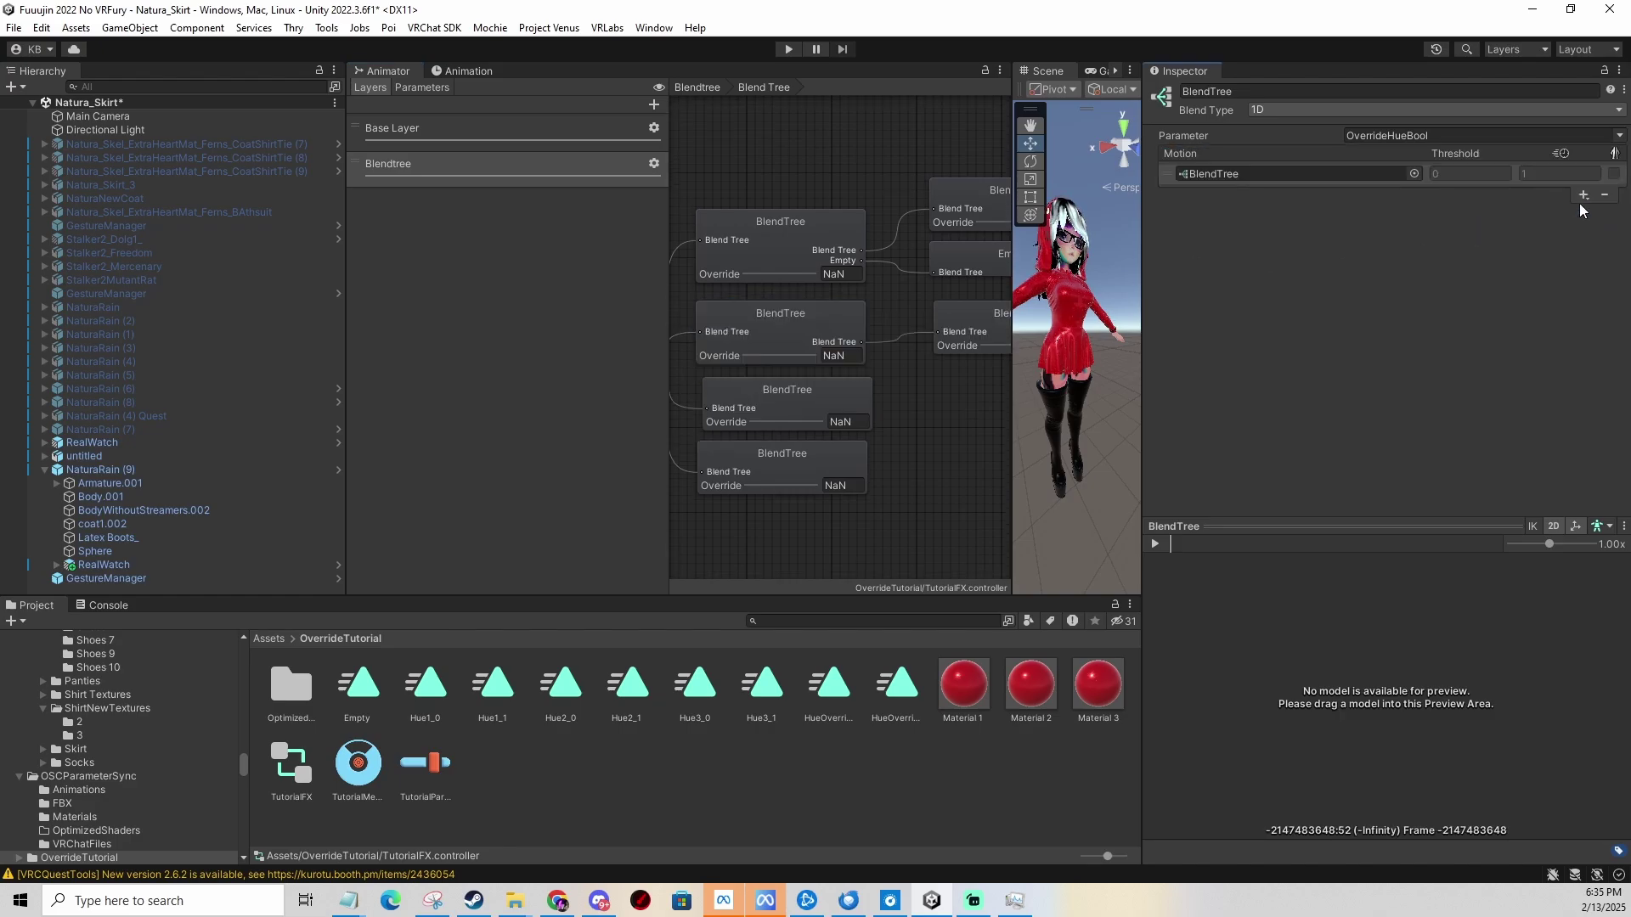
click(1582, 196)
click(1499, 212)
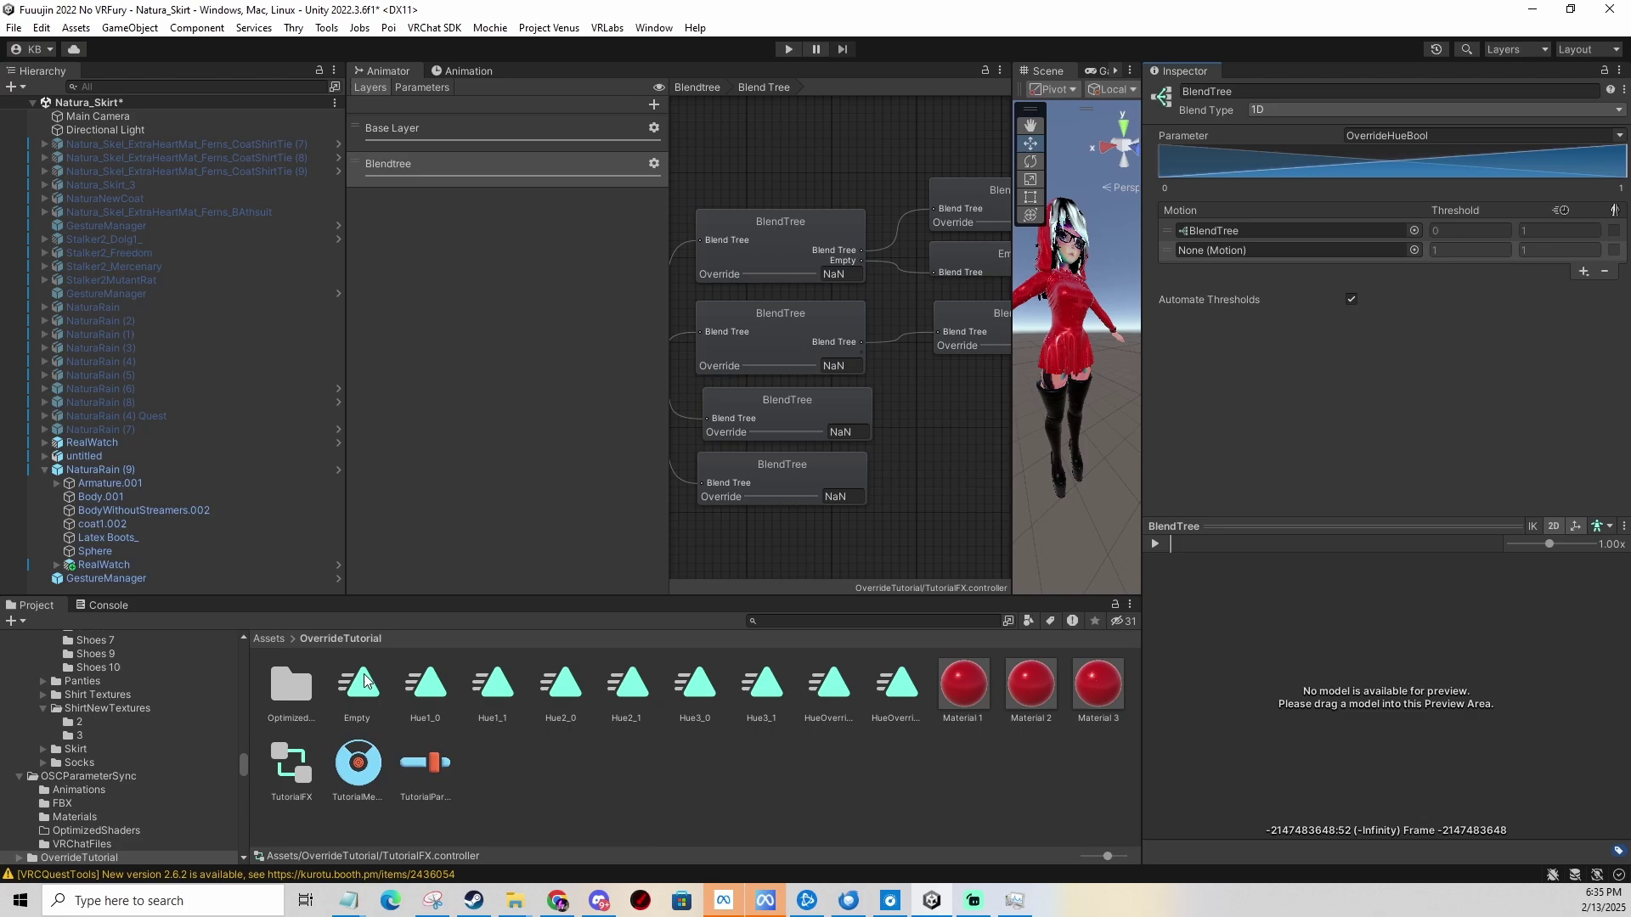
drag(365, 680, 1215, 252)
Add a nested blend tree and the Empty clip to the third child tree.
click(787, 438)
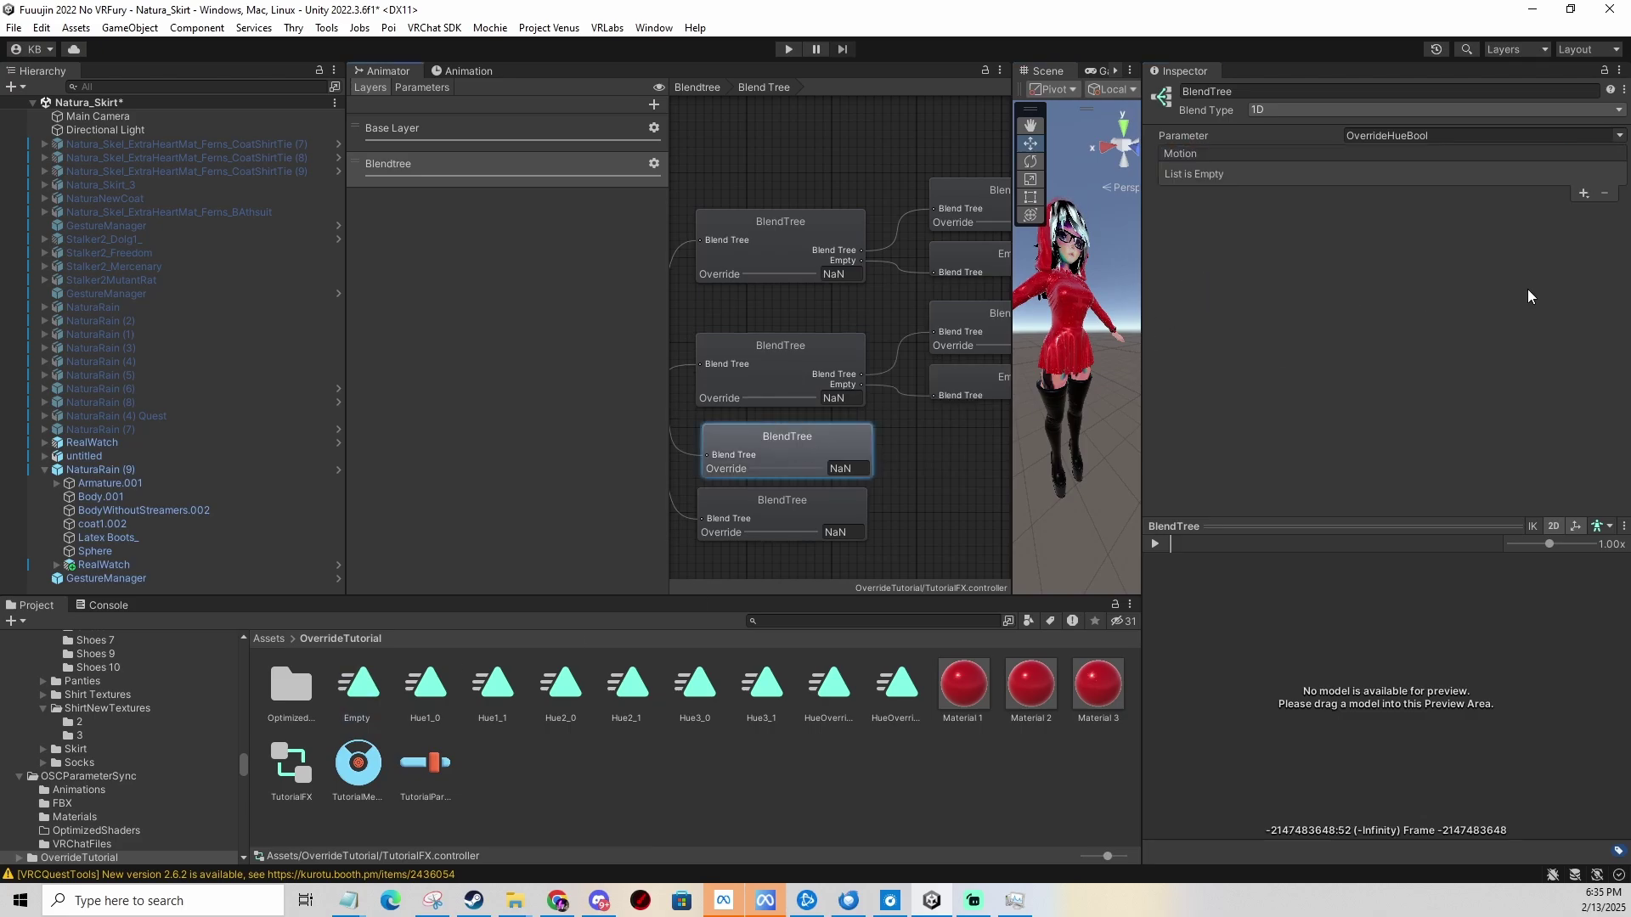
click(1583, 194)
click(1568, 230)
click(1584, 204)
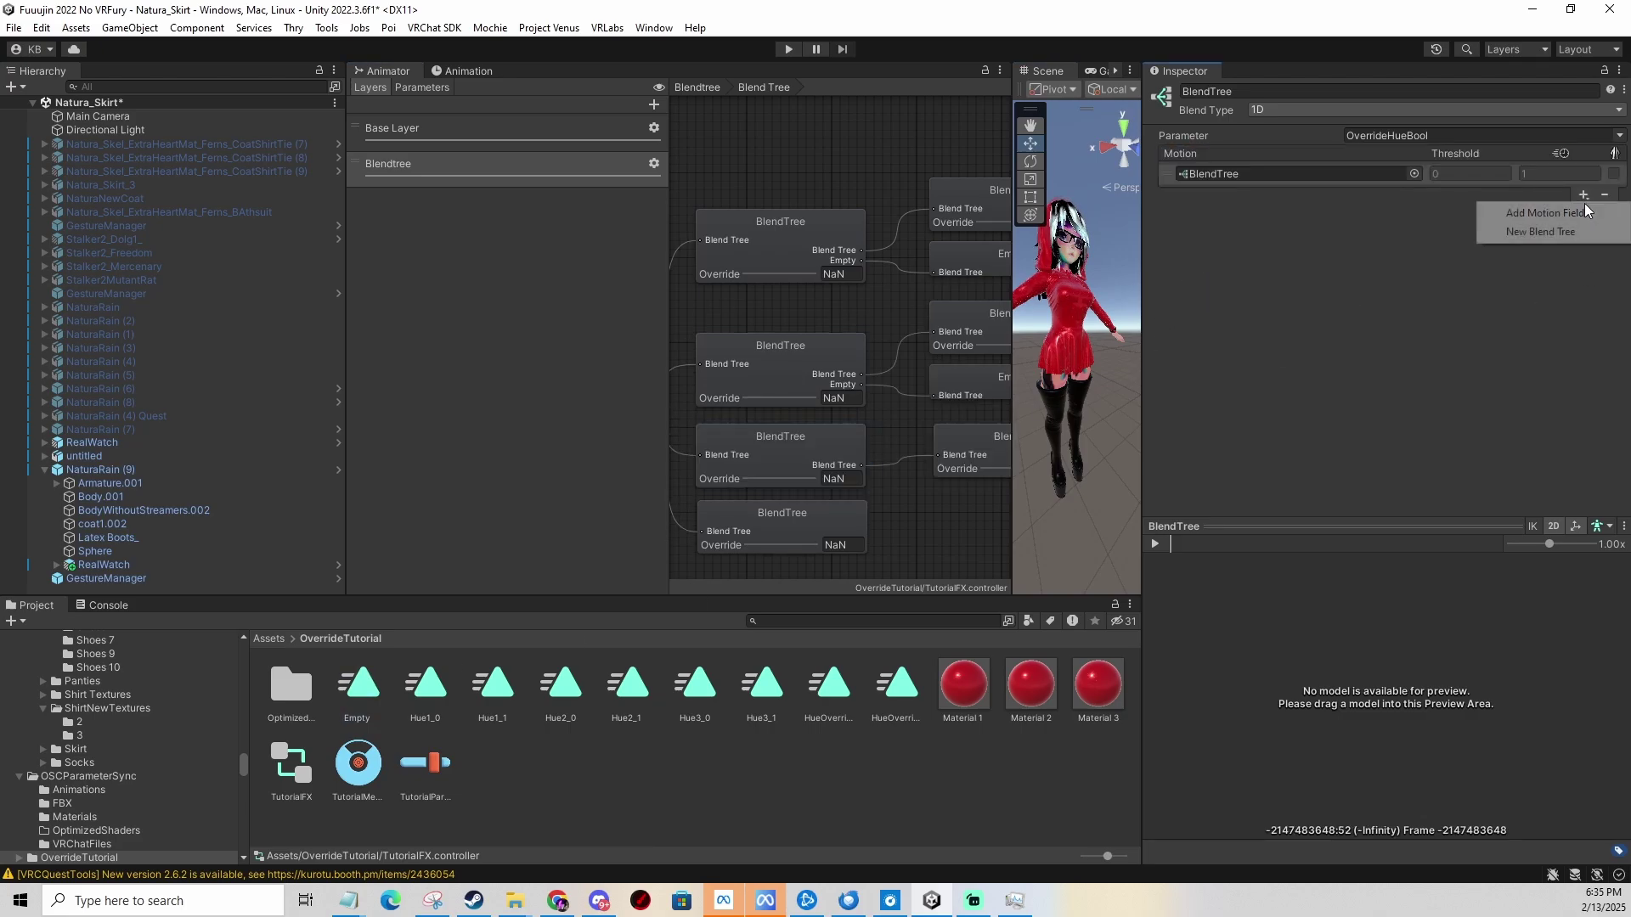
click(1521, 212)
drag(393, 673, 1225, 252)
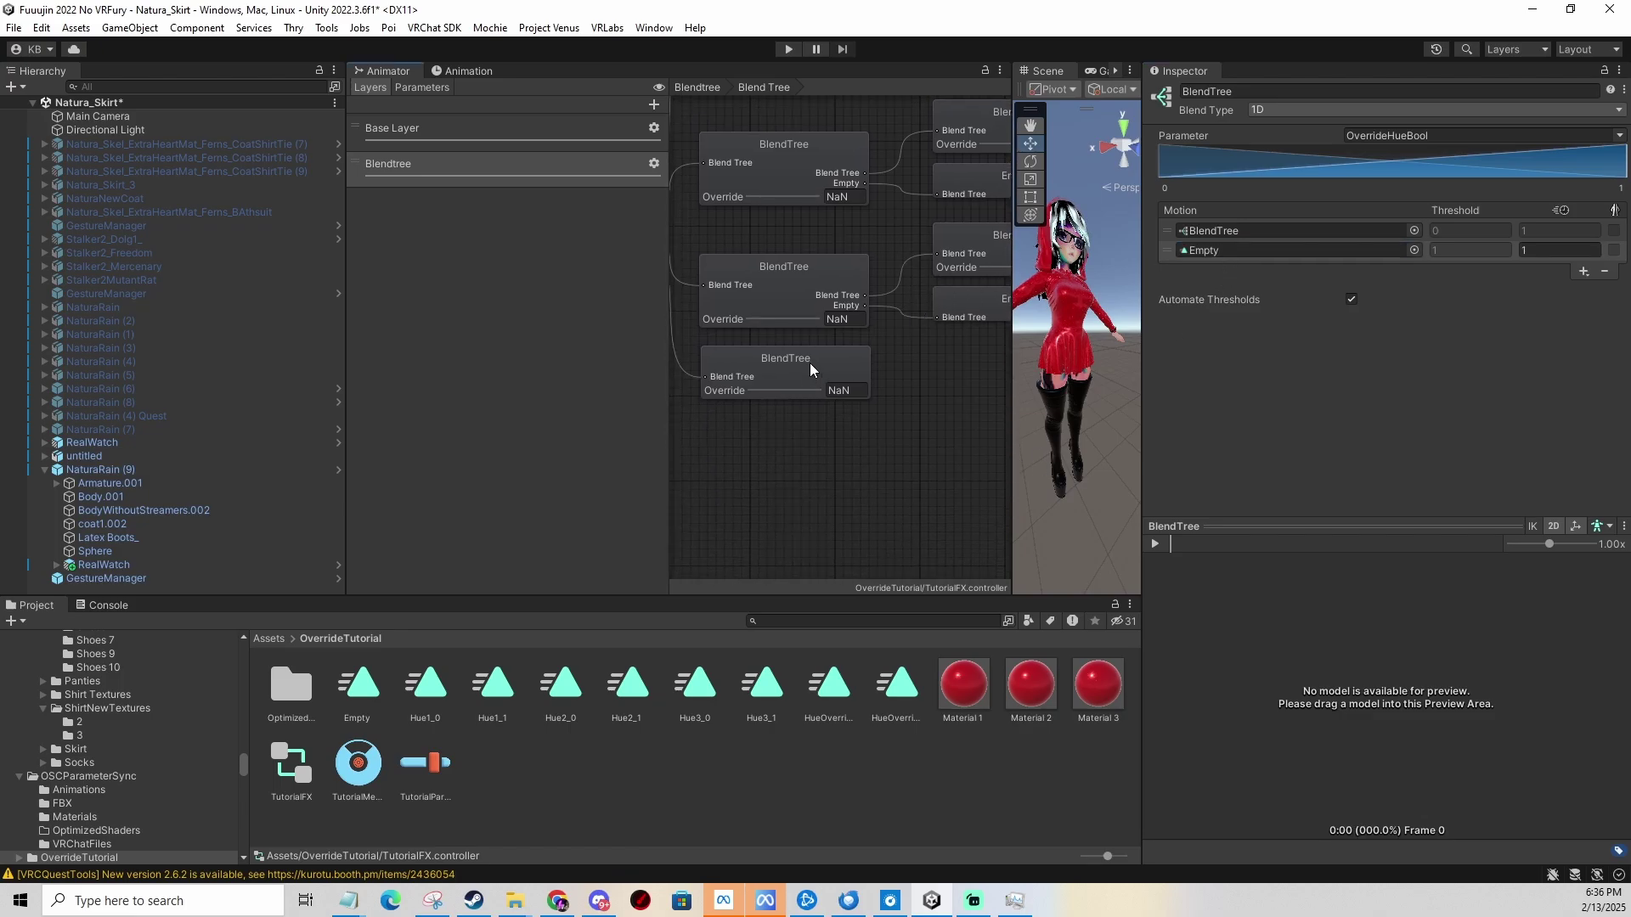
Add a motion slot and nested blend tree to the fourth child tree, dropping in the Empty clip.
click(810, 367)
click(1584, 194)
click(1538, 210)
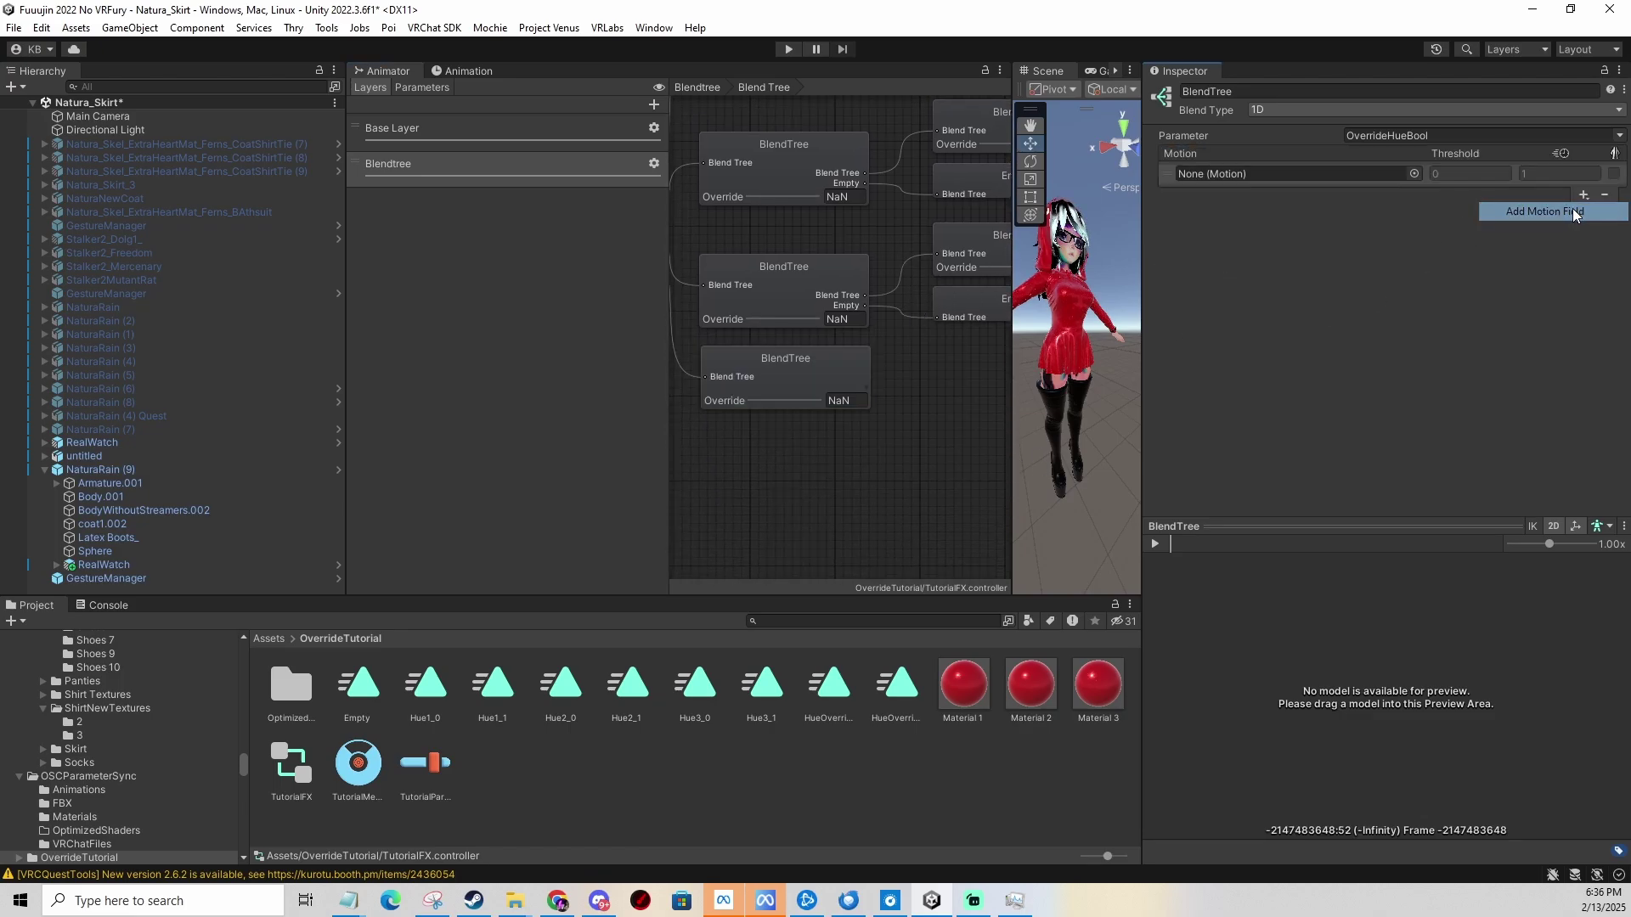
click(1583, 194)
click(1570, 226)
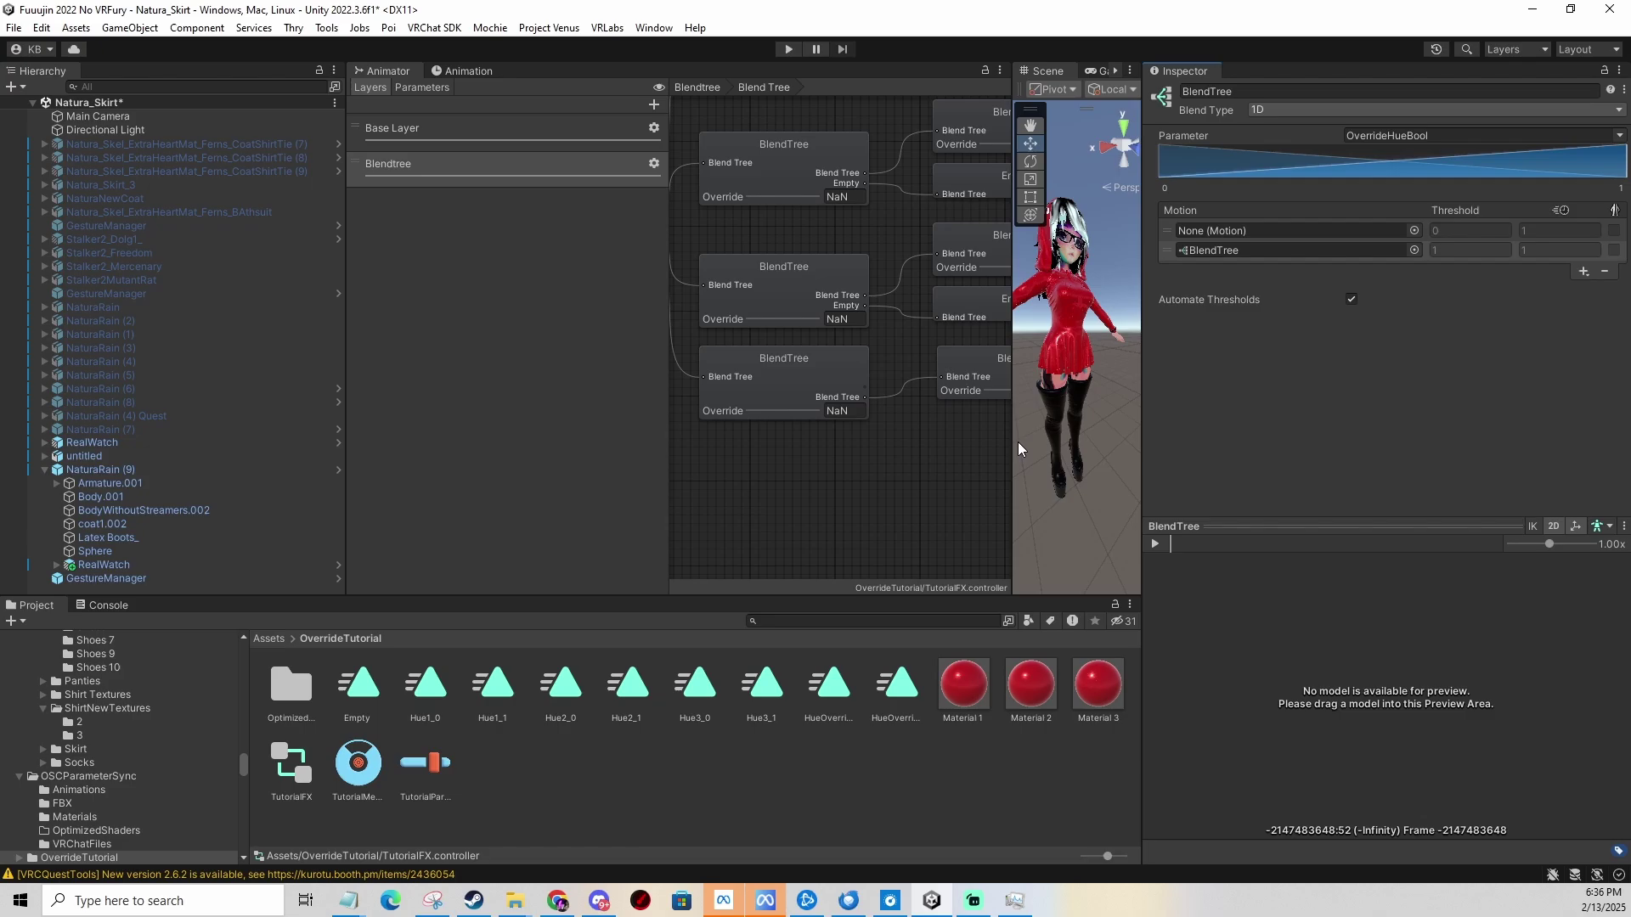
drag(360, 697, 1218, 235)
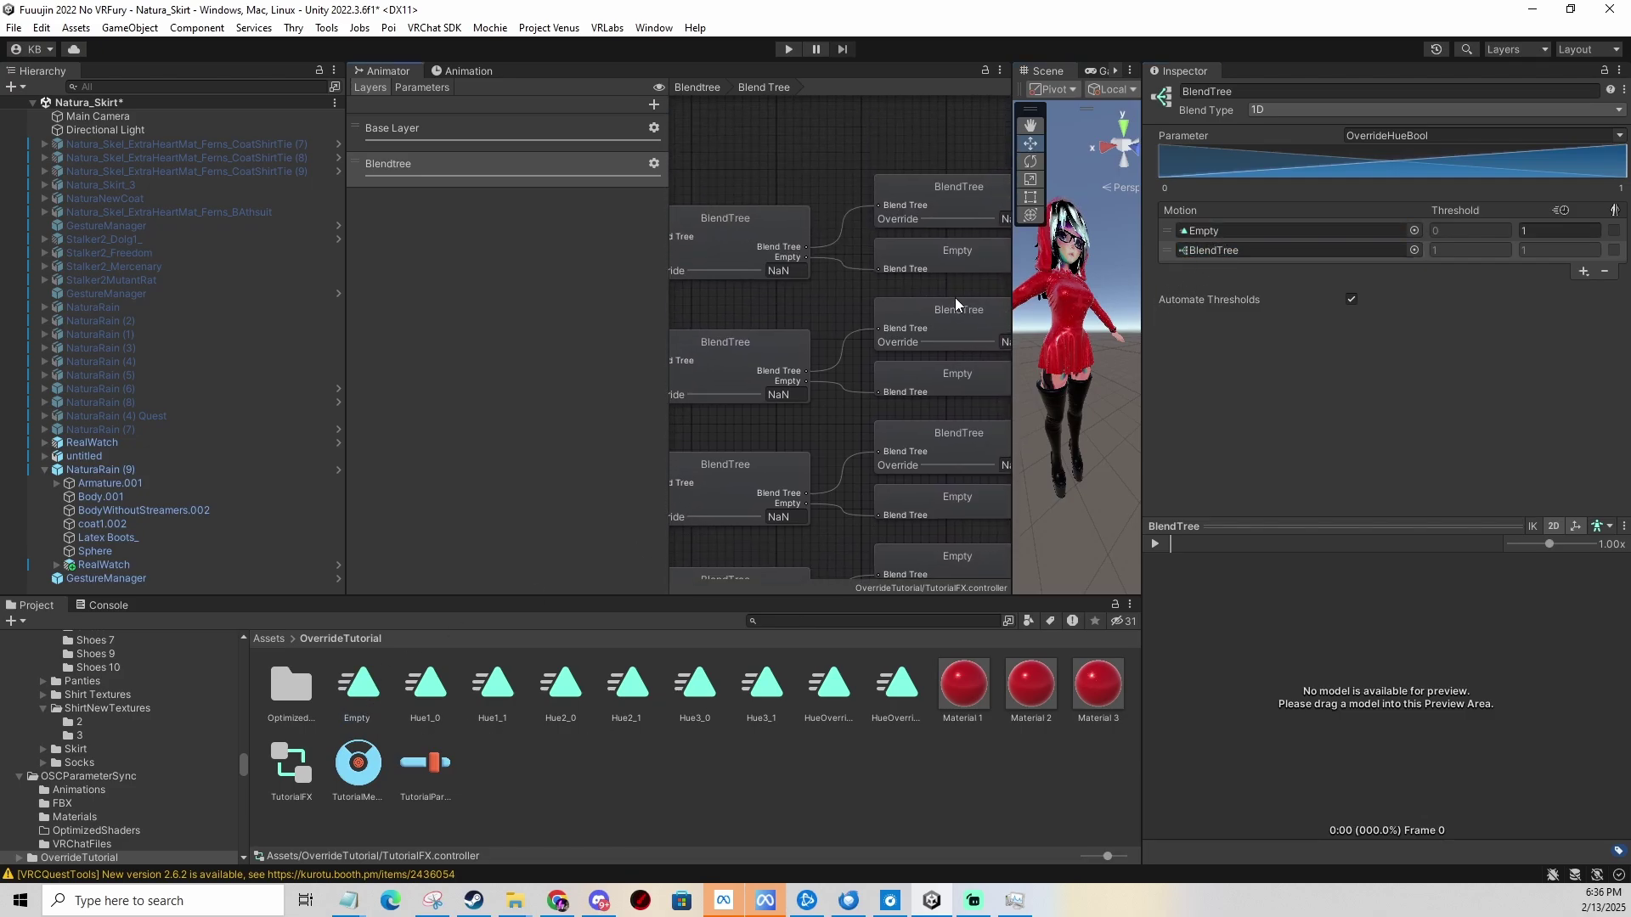
Drive the first nested blend tree by Hue1, blending the Hue1_0 and Hue1_1 clips.
click(885, 225)
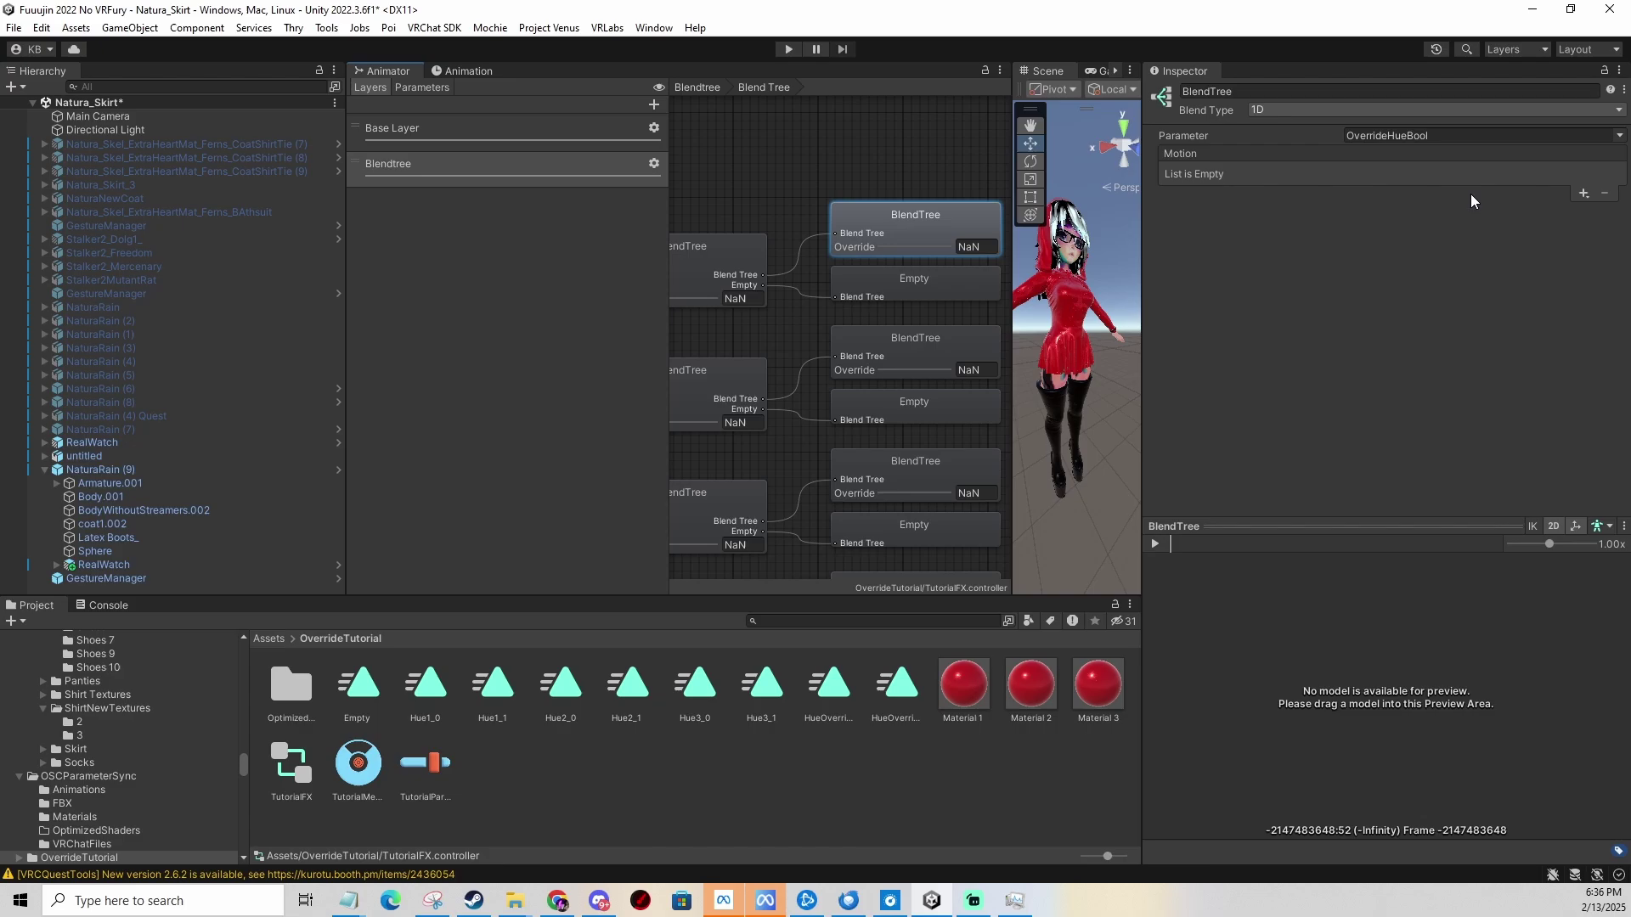
click(1620, 136)
click(1567, 150)
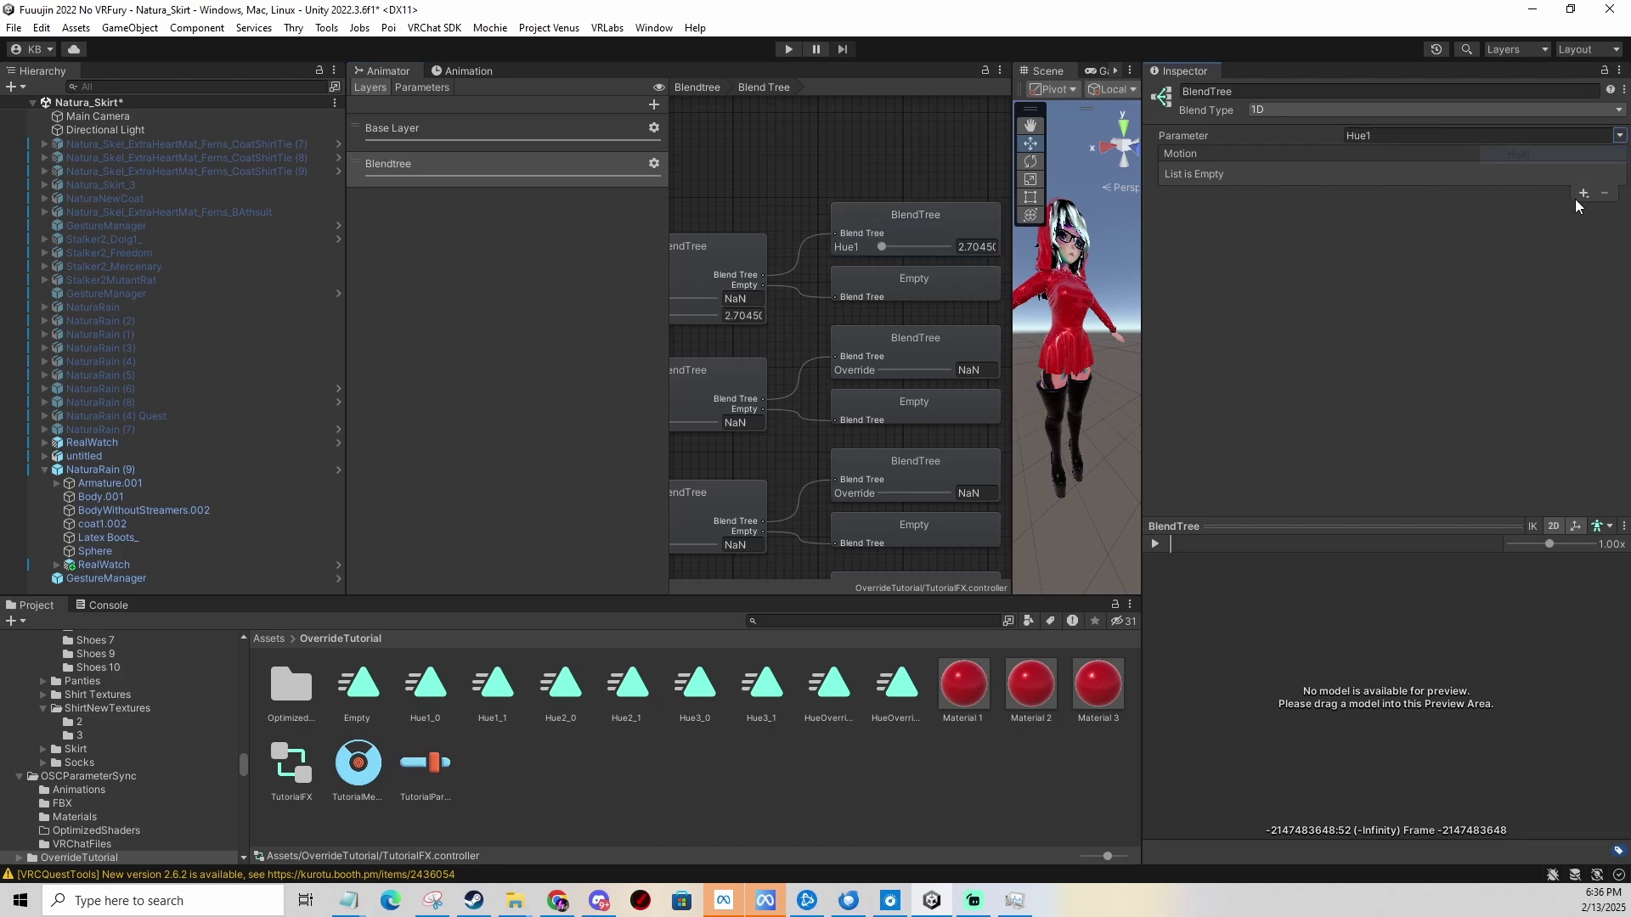
click(1583, 195)
click(1540, 211)
click(1580, 210)
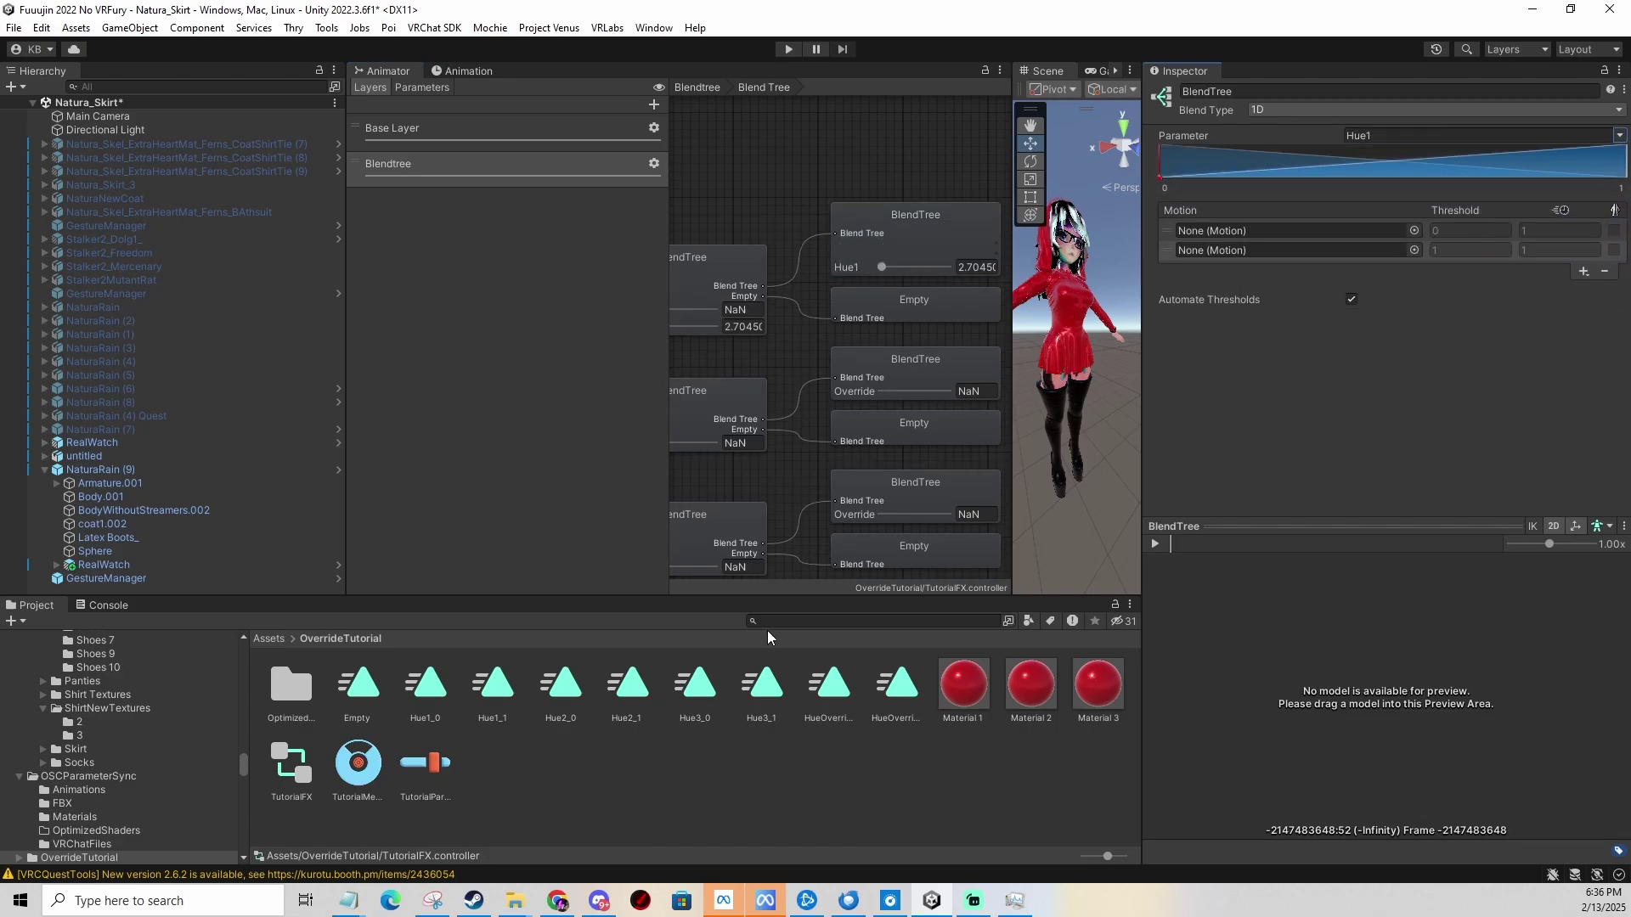
drag(425, 684, 1240, 231)
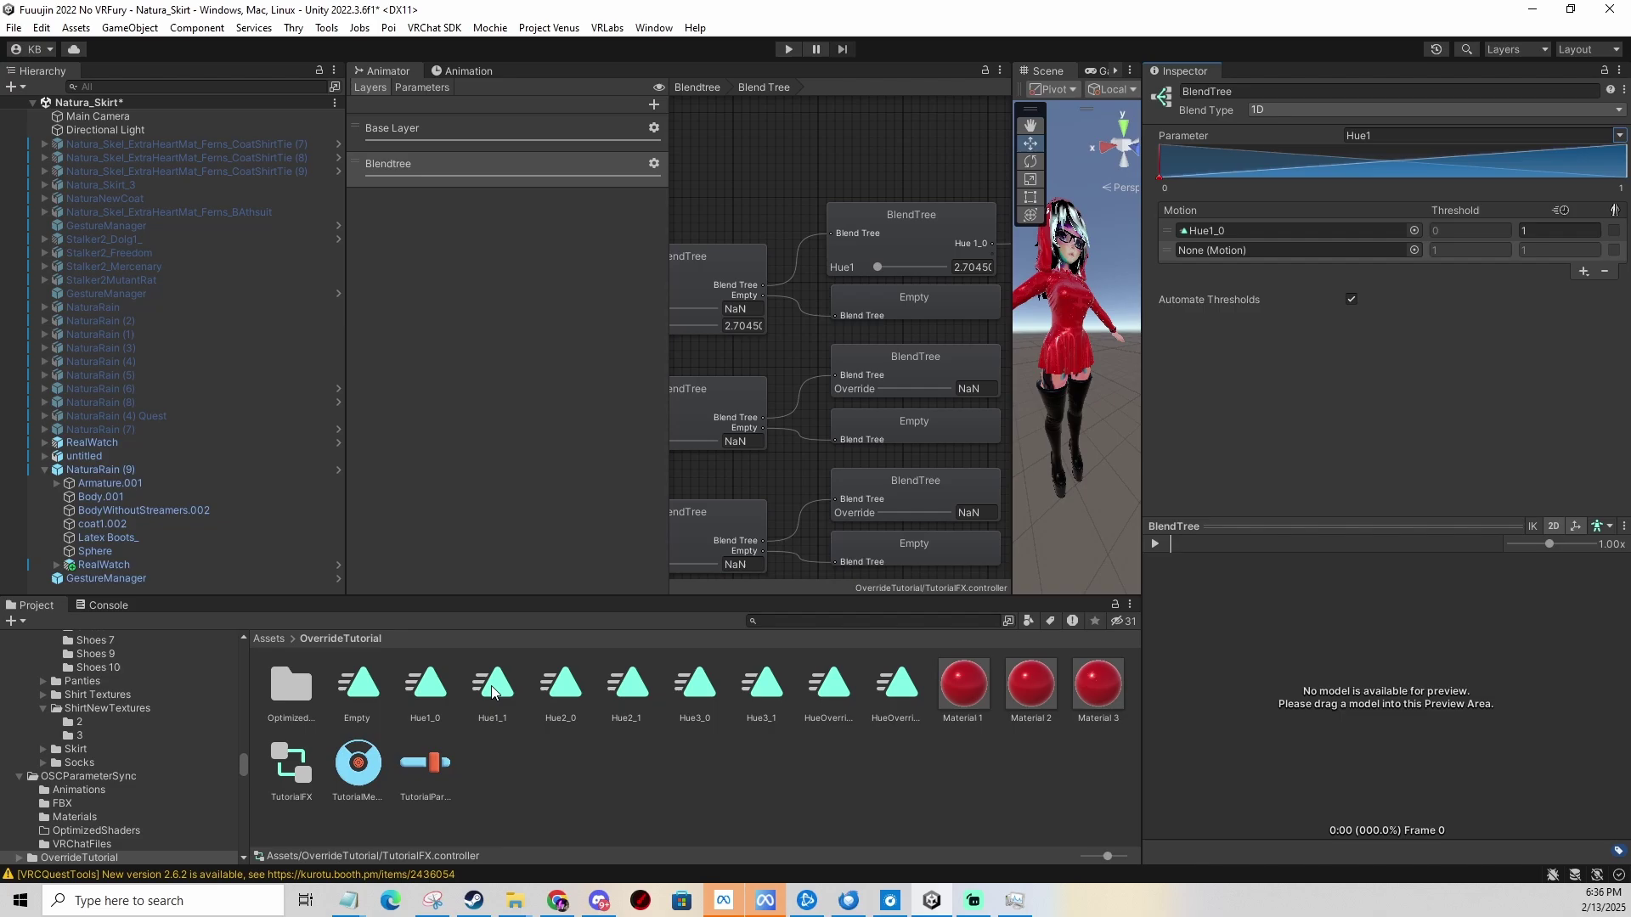
drag(1230, 319, 1292, 250)
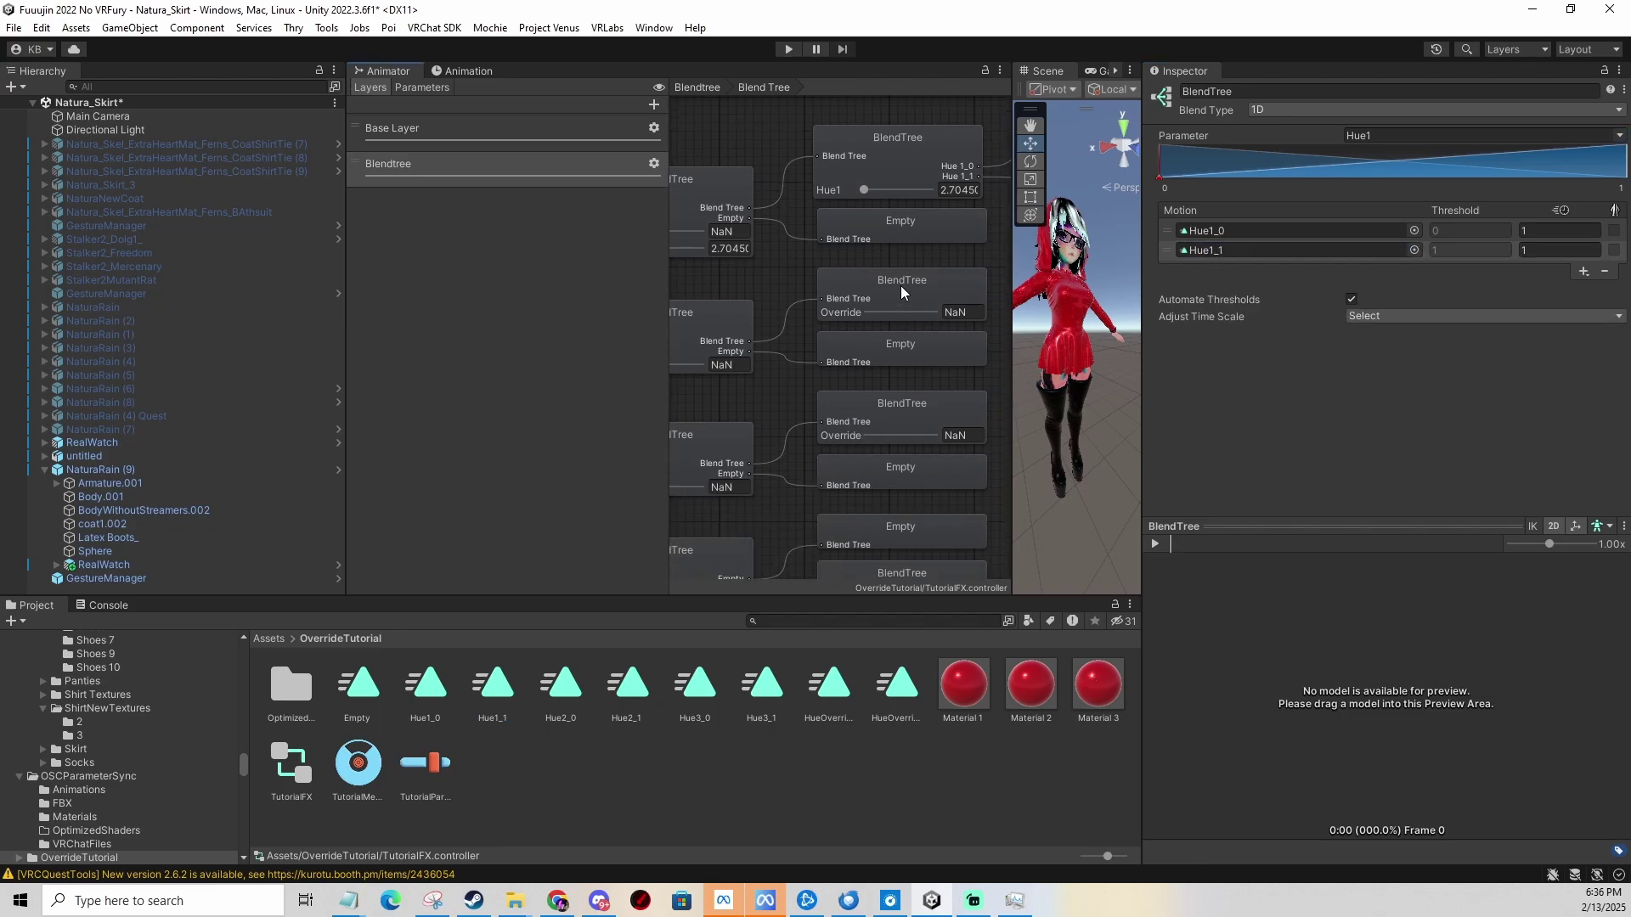
Drive the second nested blend tree by Hue2, blending the Hue2_0 and Hue2_1 clips.
click(901, 285)
click(1620, 135)
click(1520, 171)
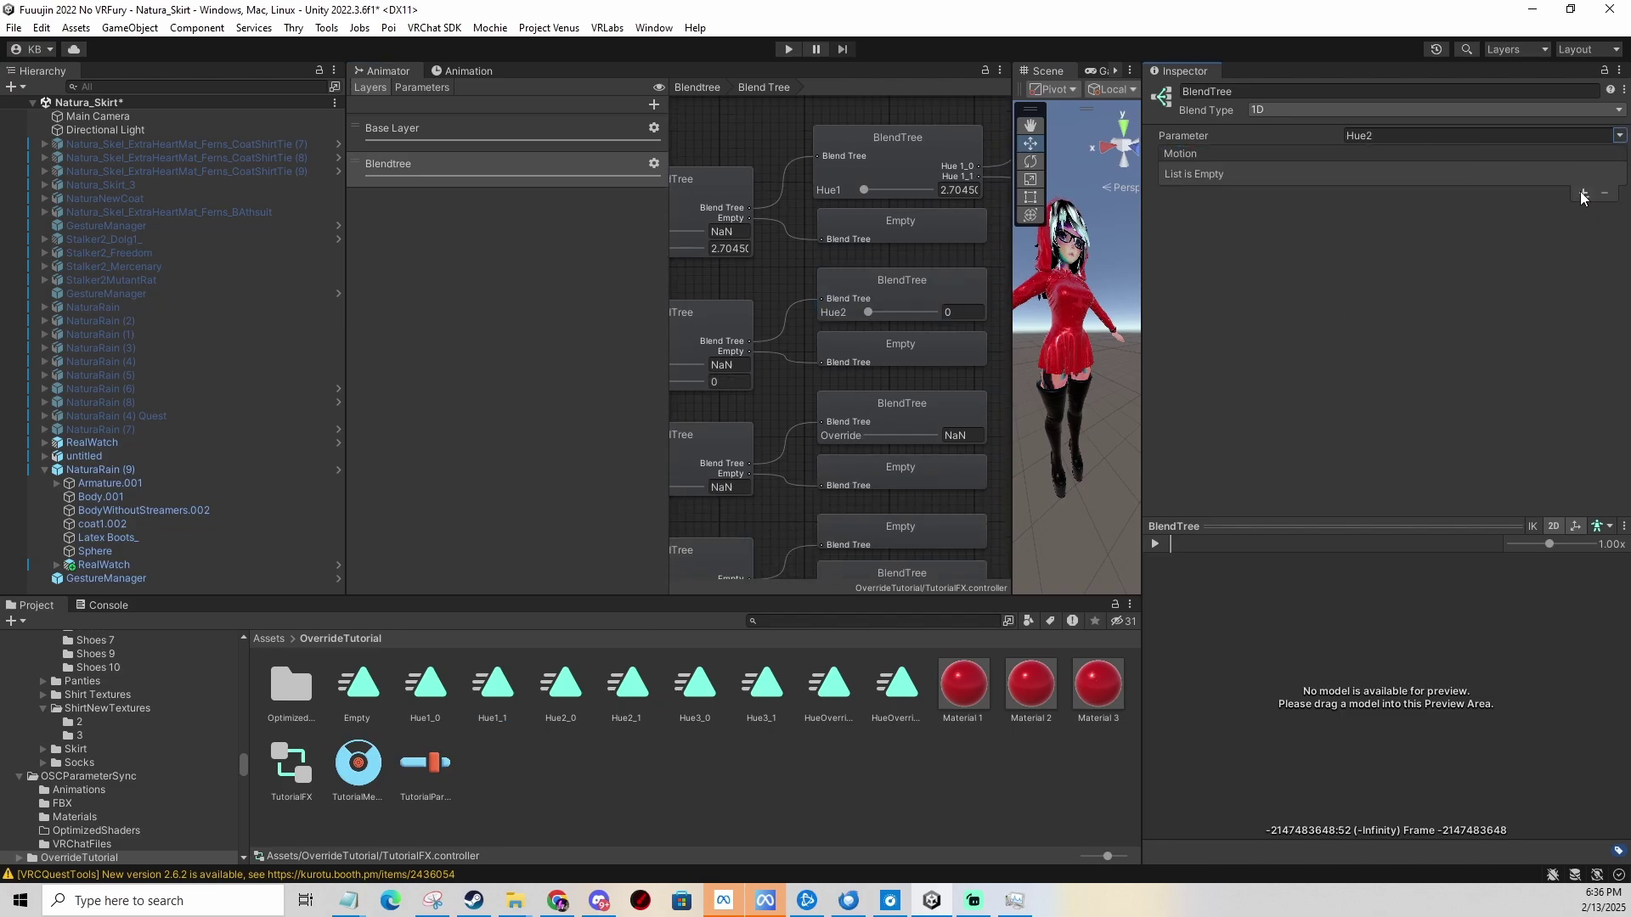
click(1584, 195)
click(1580, 212)
click(1580, 211)
drag(560, 683, 1212, 231)
drag(628, 683, 1250, 249)
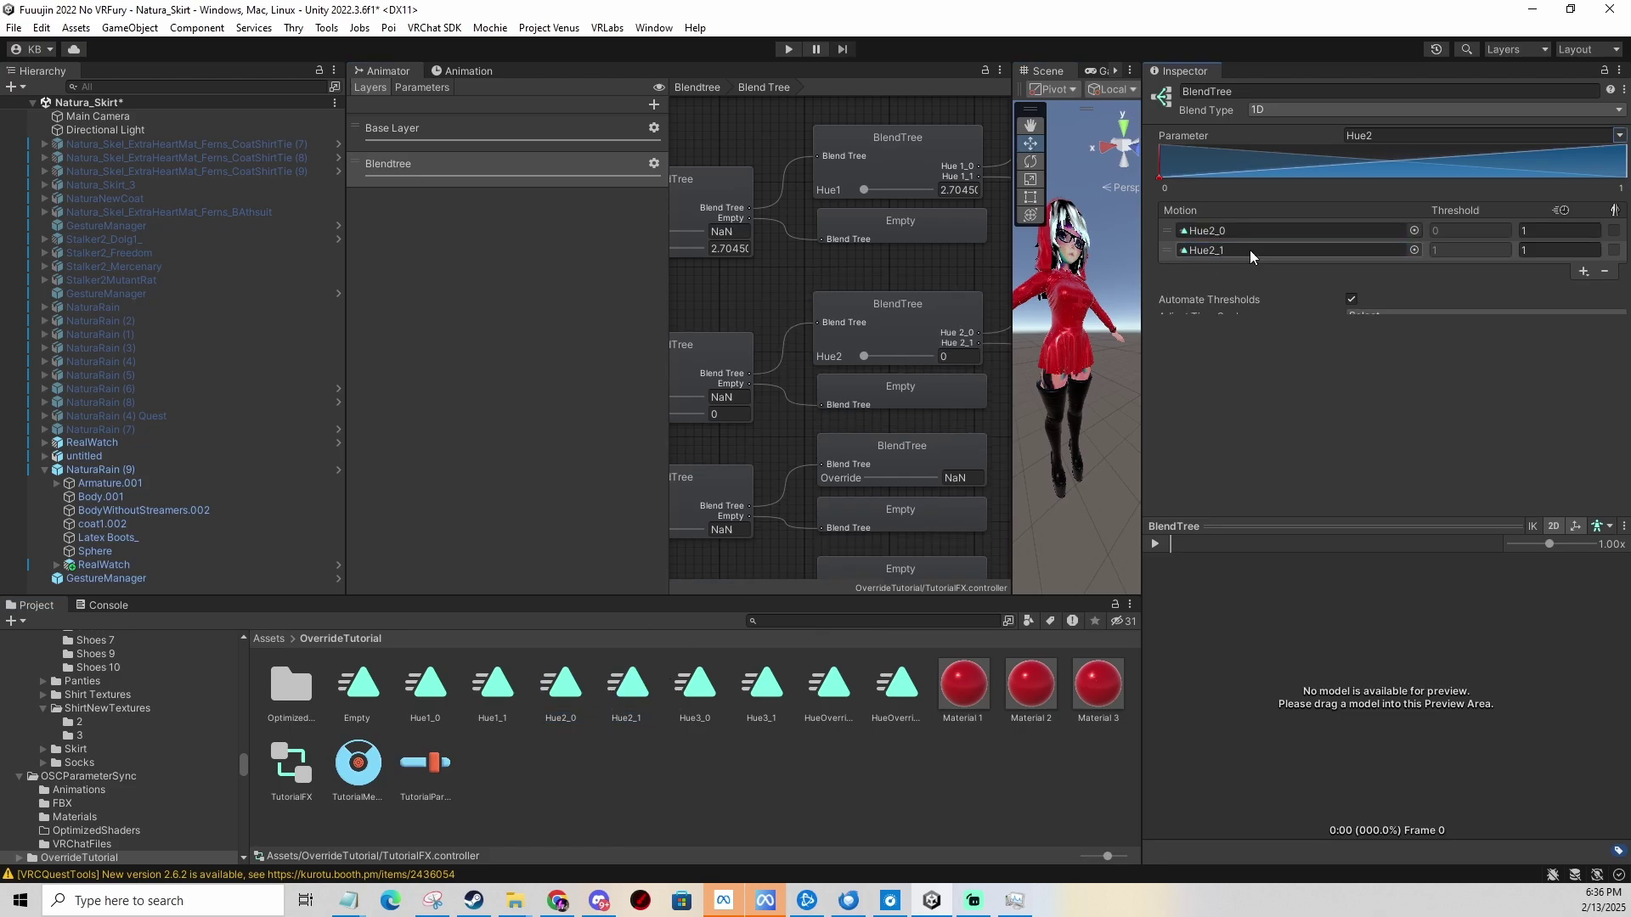
Drive the third nested blend tree by Hue3 with two motion slots, Hue3_0 in the first.
click(887, 321)
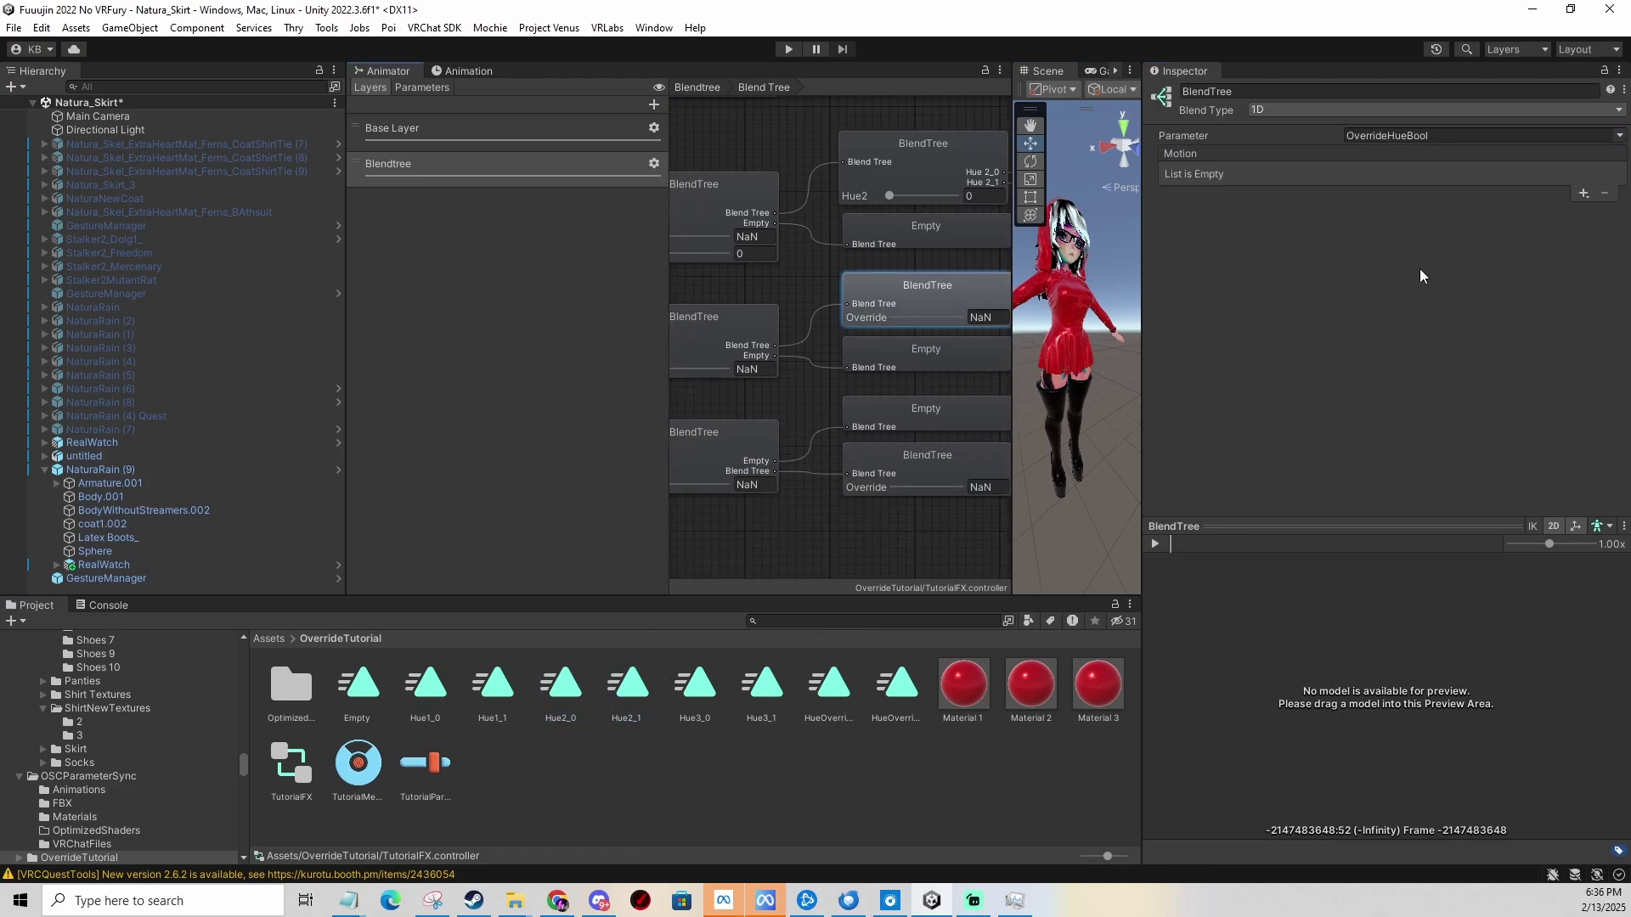
click(1620, 135)
click(1558, 195)
click(1582, 196)
click(1520, 208)
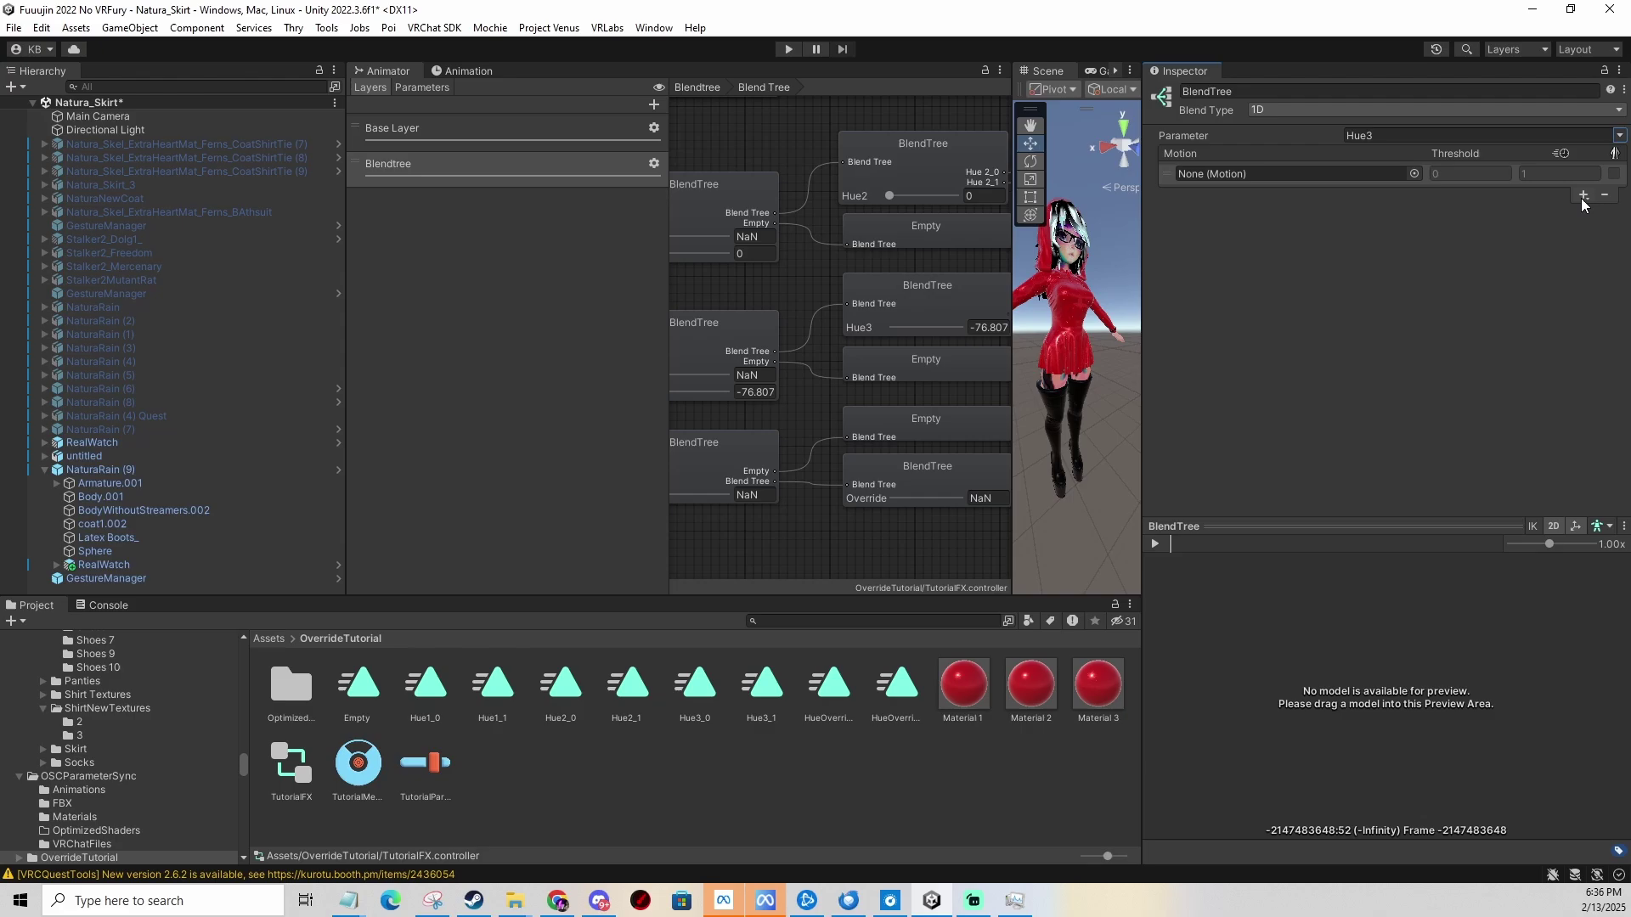
click(1582, 211)
click(1517, 221)
drag(669, 688, 1227, 232)
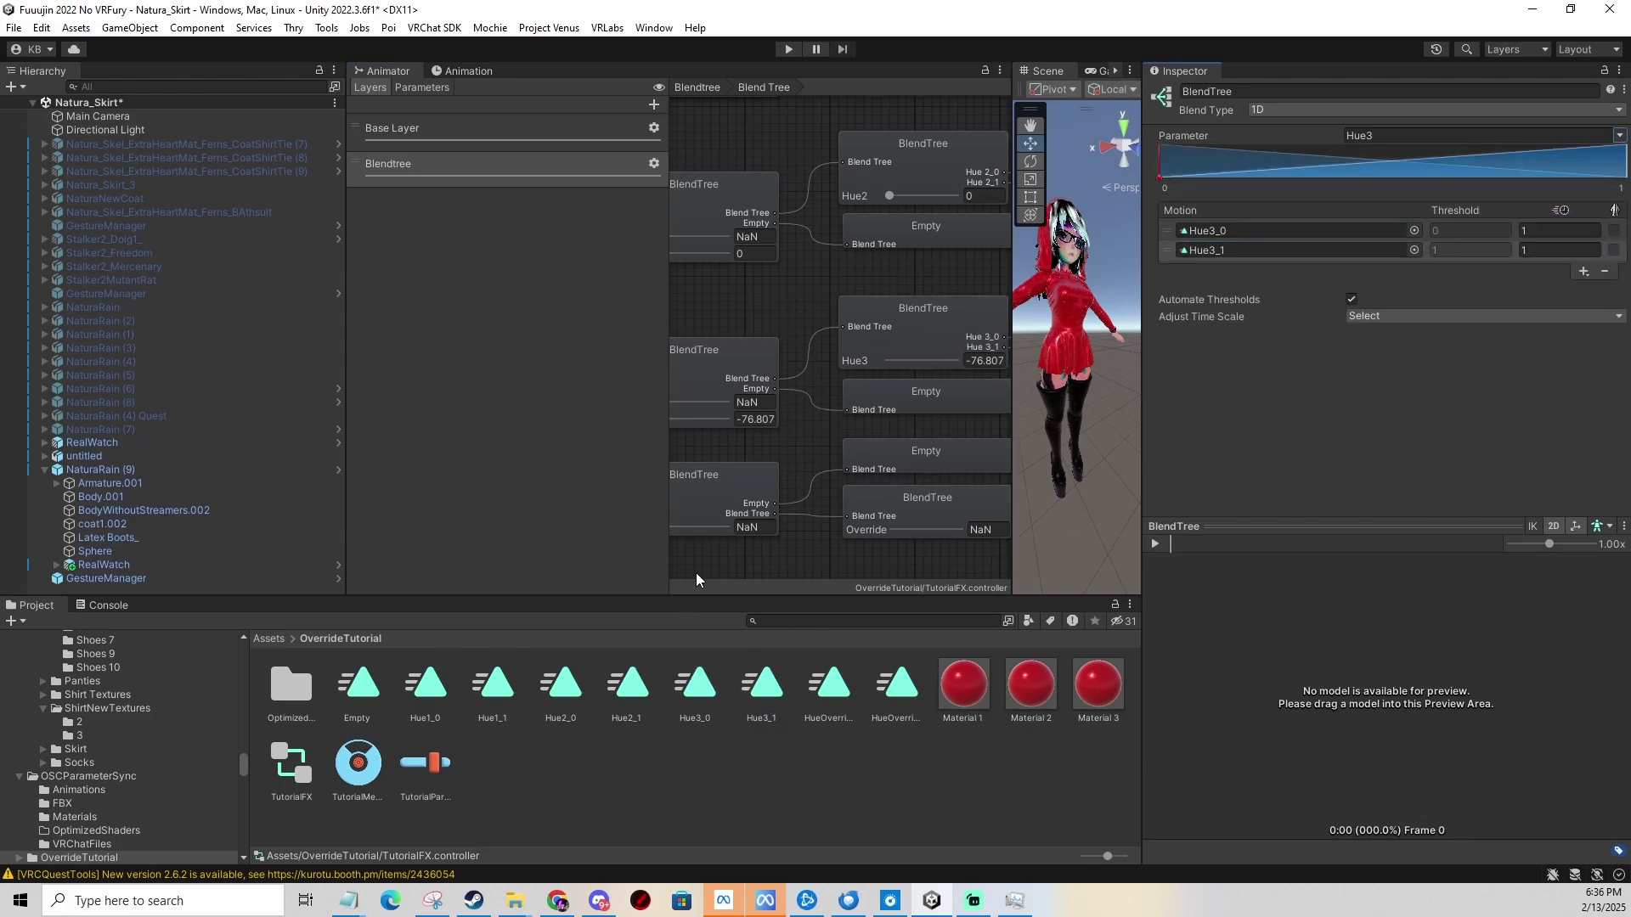
middle_drag(696, 572, 775, 501)
click(797, 386)
Set the override branch's outer blend tree parameter to OverrideHueBool.
click(1618, 135)
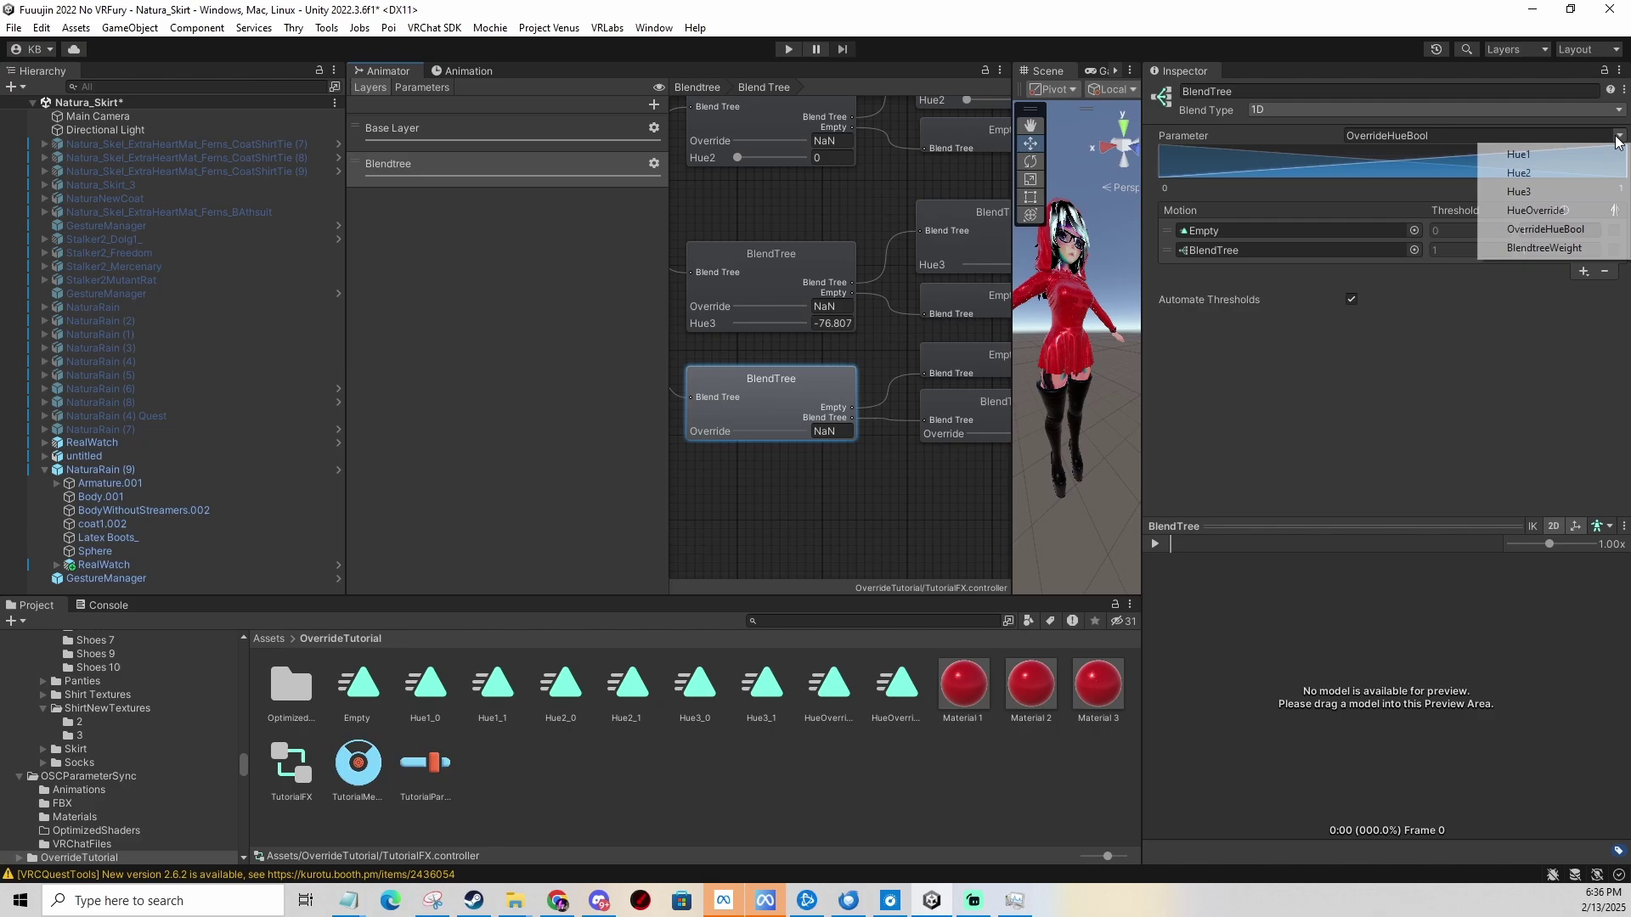
click(1560, 212)
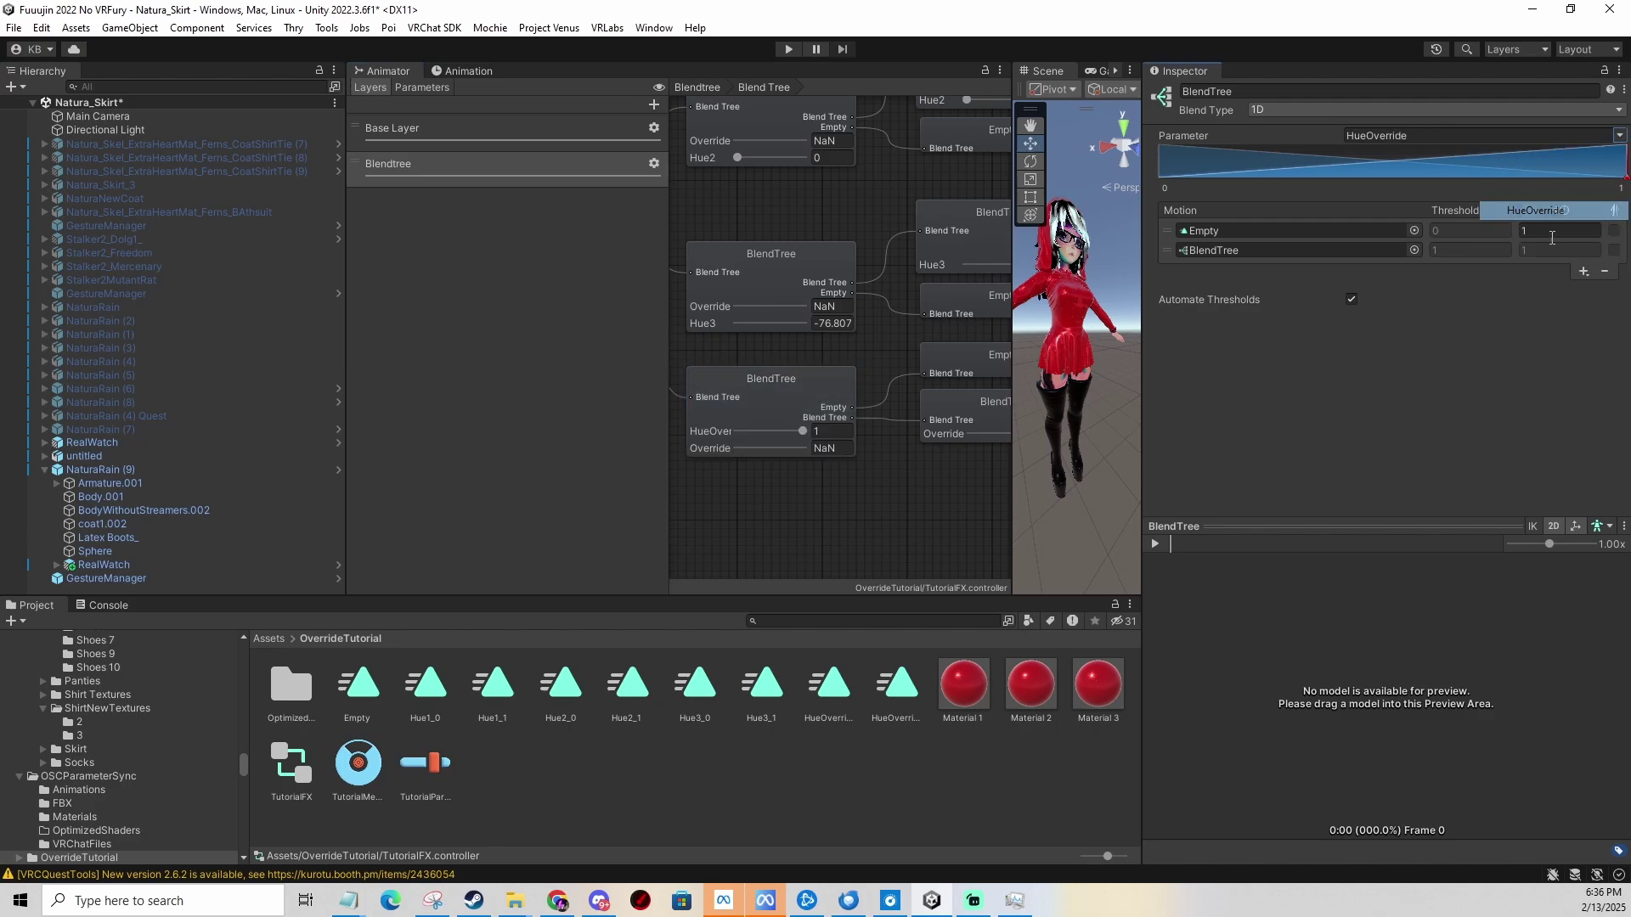
click(1620, 136)
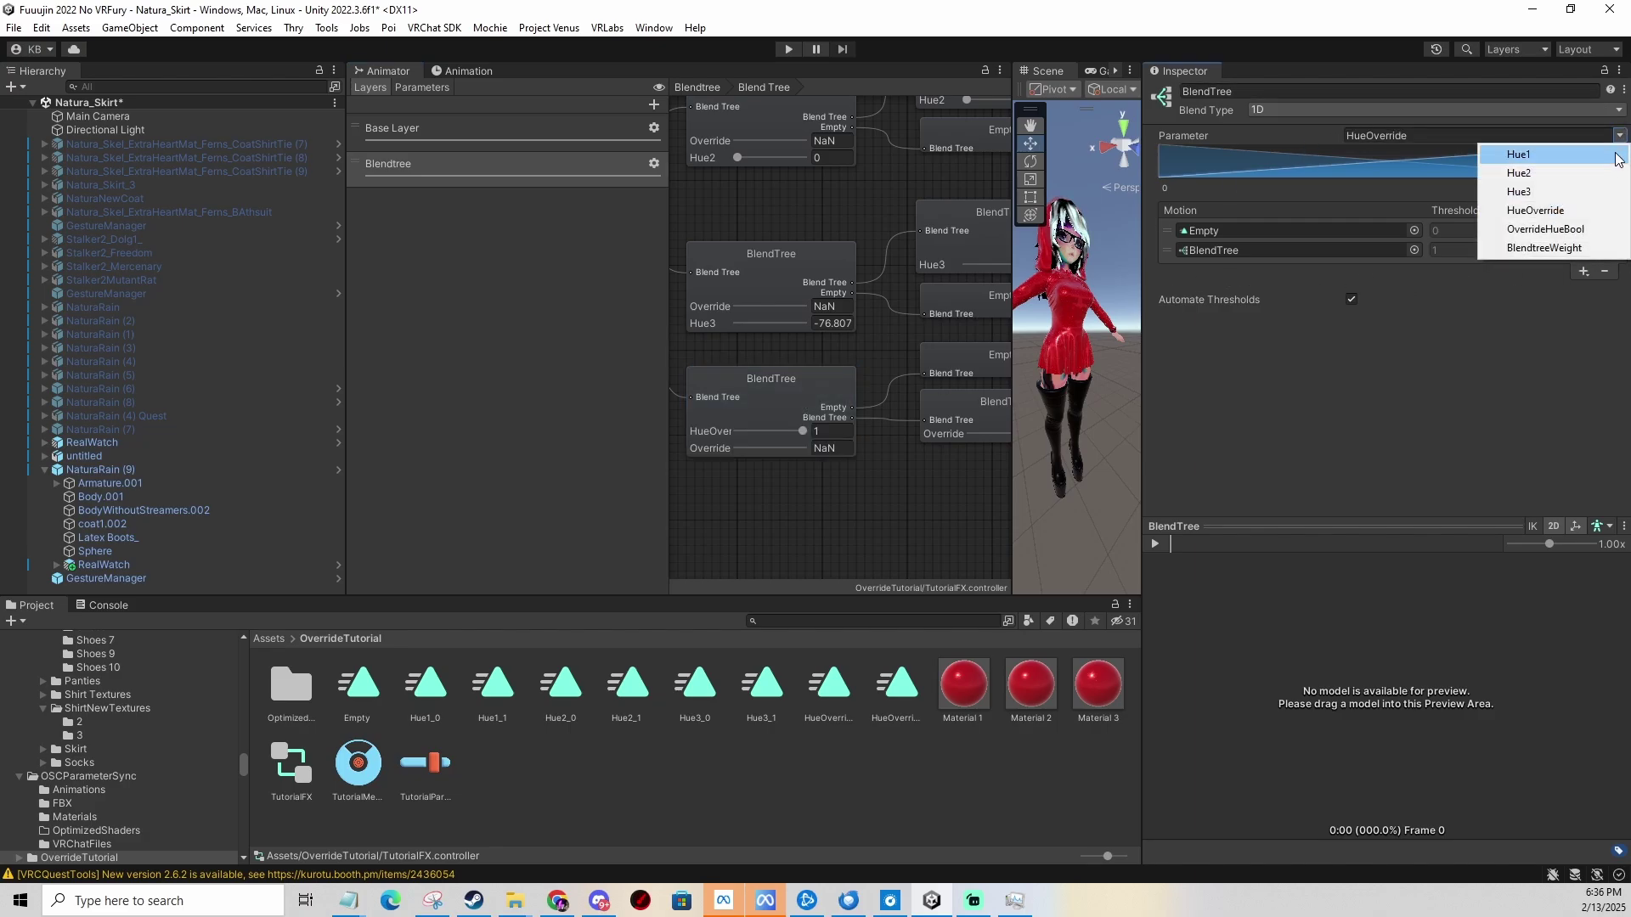
click(1522, 236)
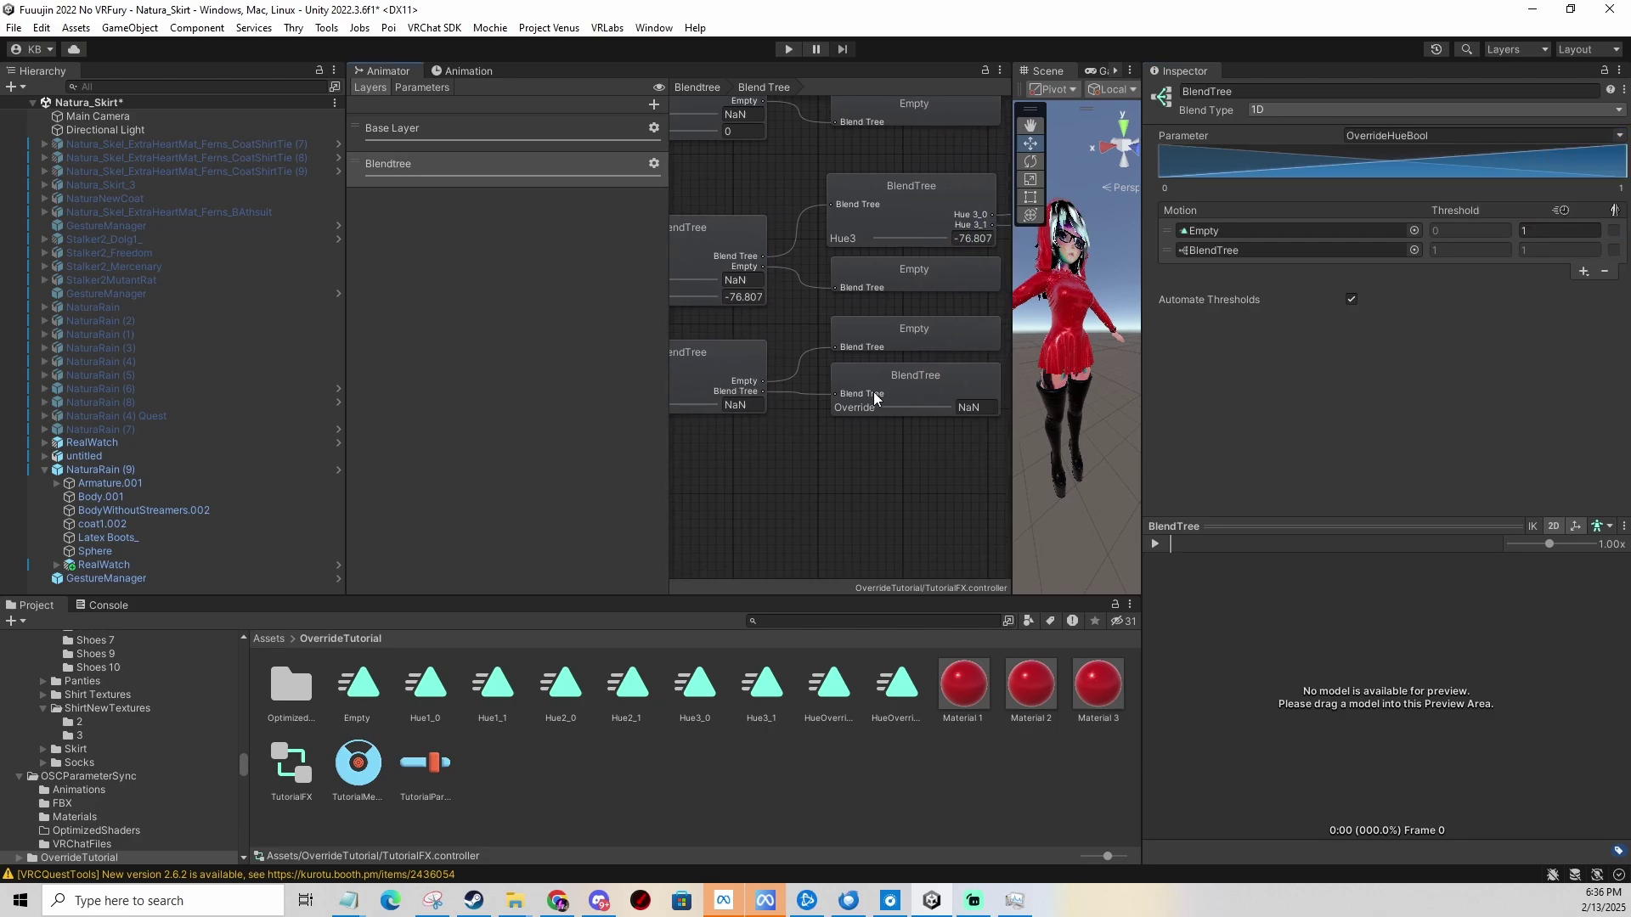
Drive the inner override blend tree by HueOverride, blending HueOverride_0 and HueOverride1.
click(874, 391)
click(1616, 136)
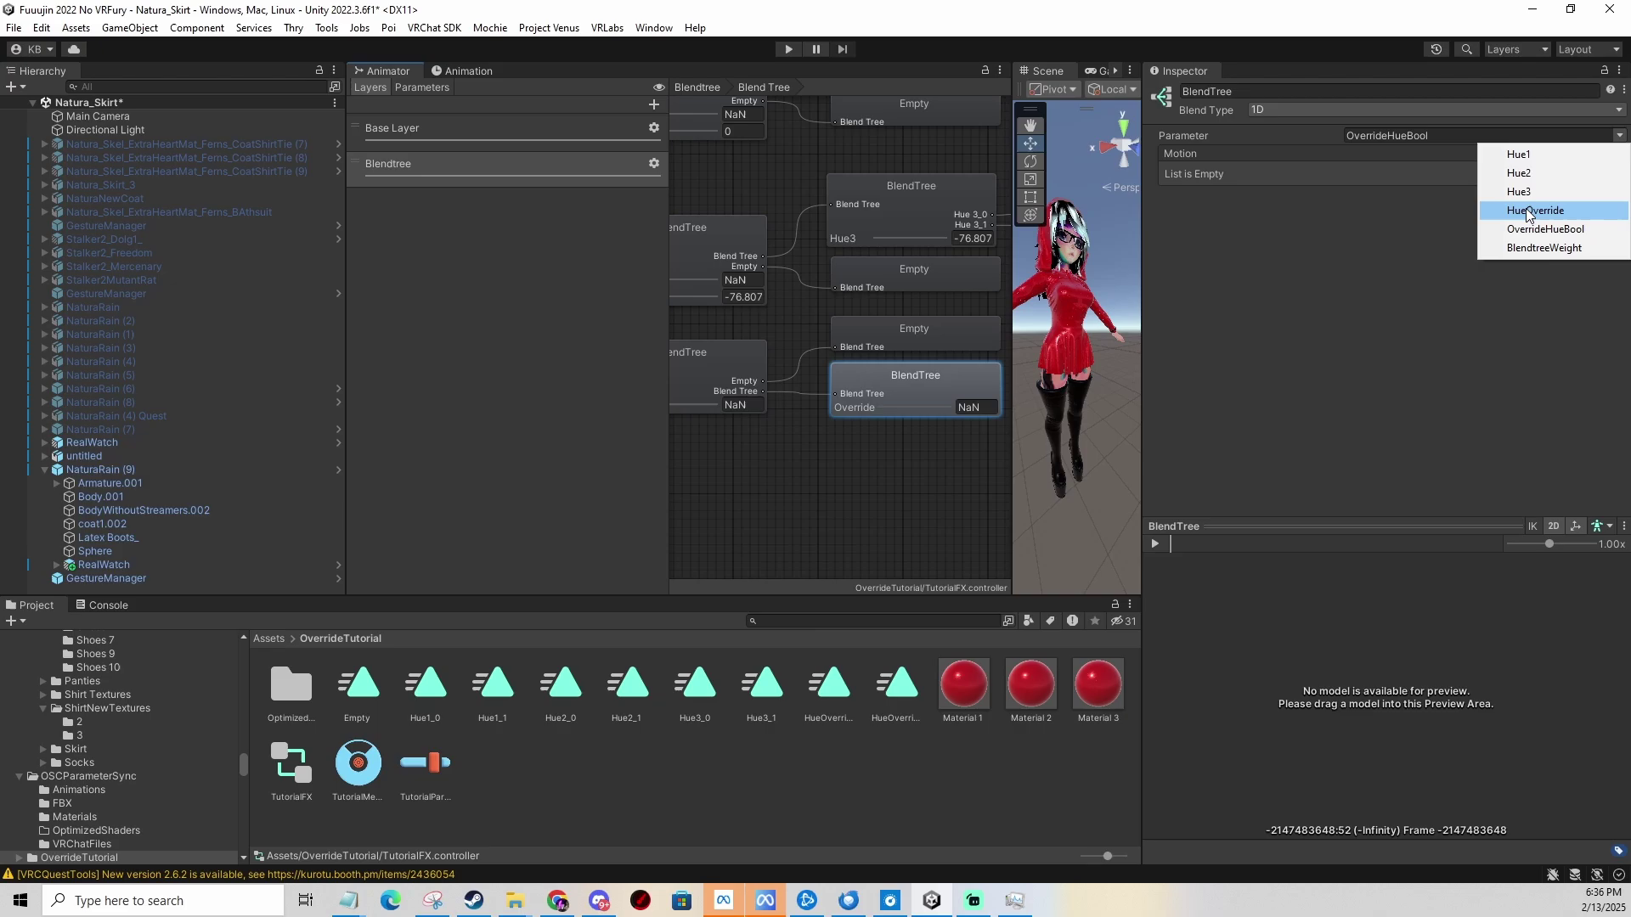
click(1588, 210)
click(1583, 193)
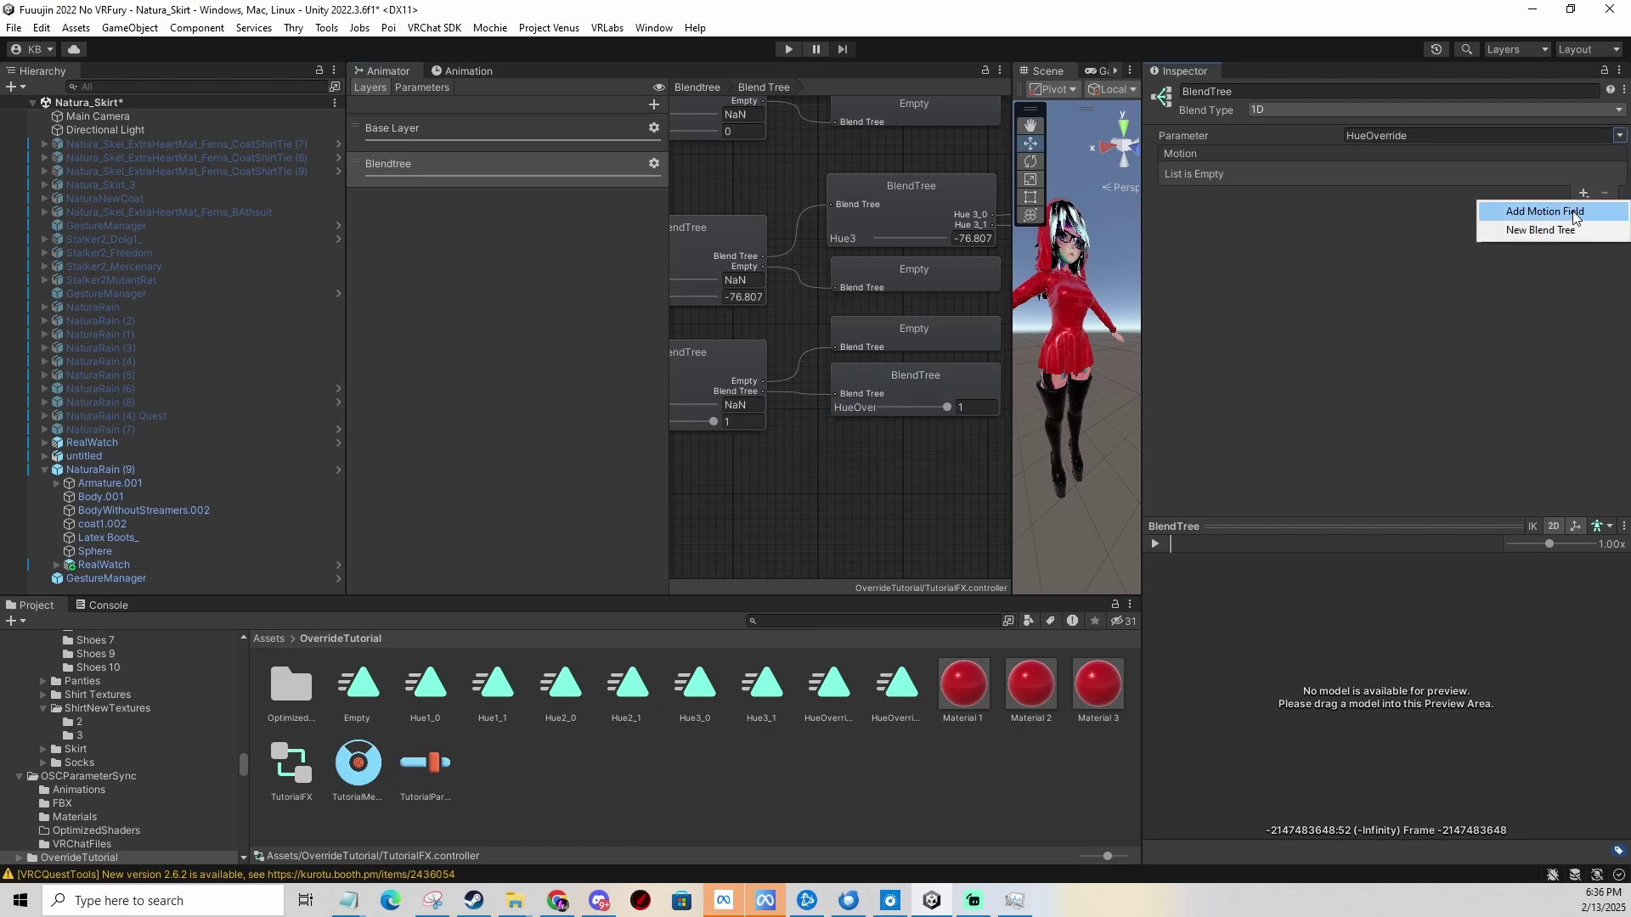
click(1581, 211)
click(1584, 193)
click(1563, 211)
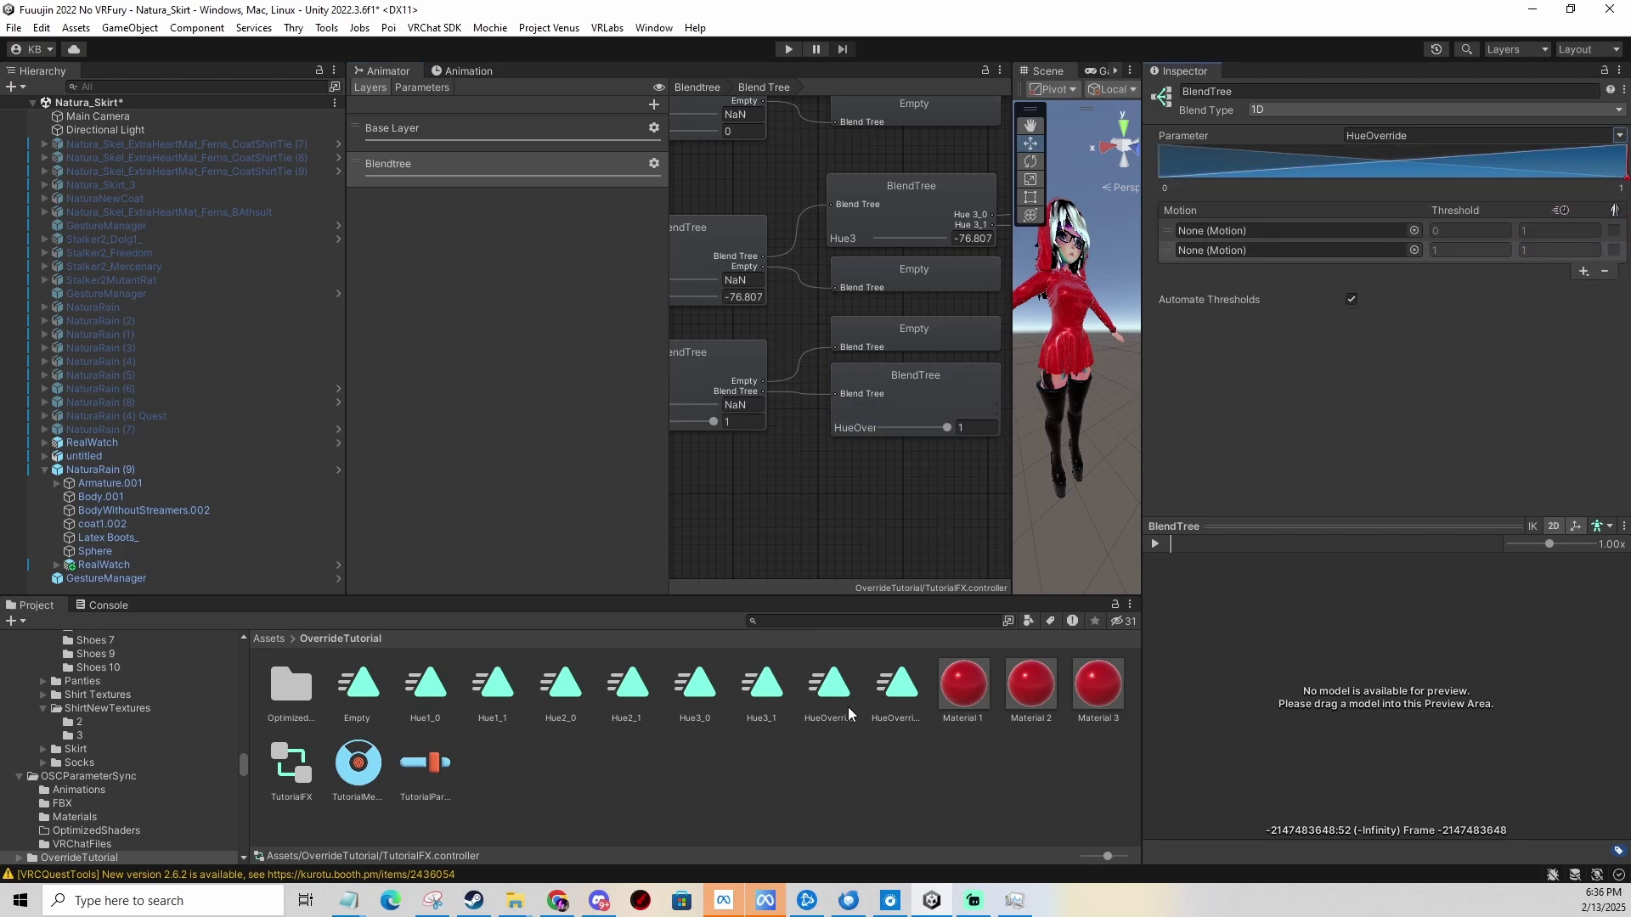
drag(1231, 256, 1223, 231)
drag(900, 684, 1223, 233)
drag(837, 686, 1223, 251)
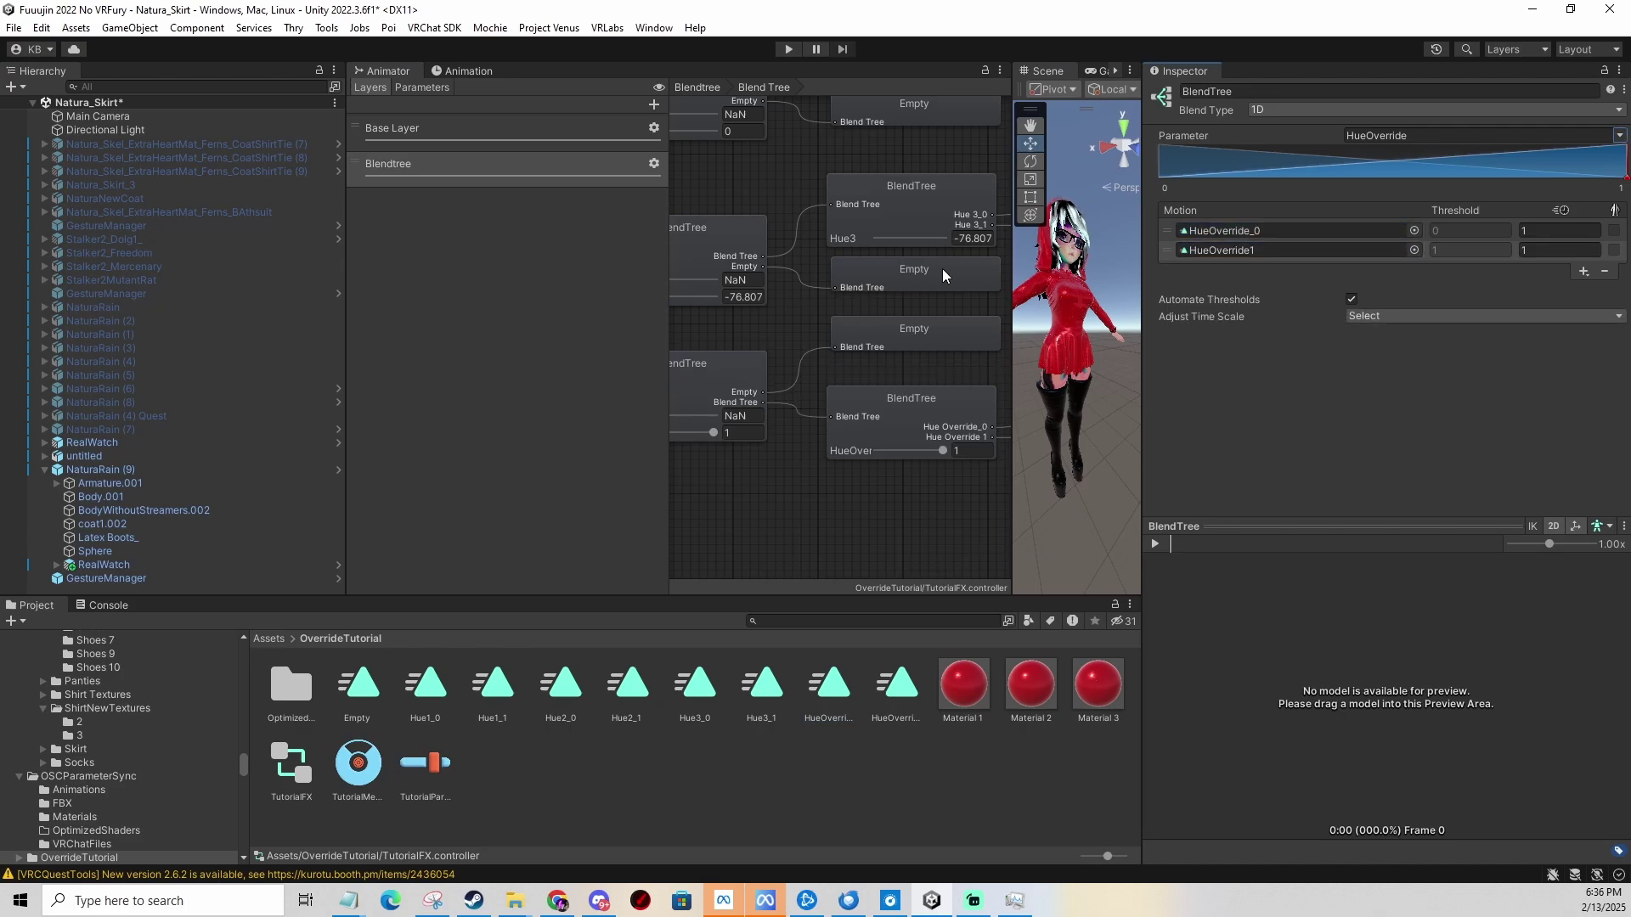
Save the project and review the four branch blend trees in the zoomed-out graph.
key(ctrl+s)
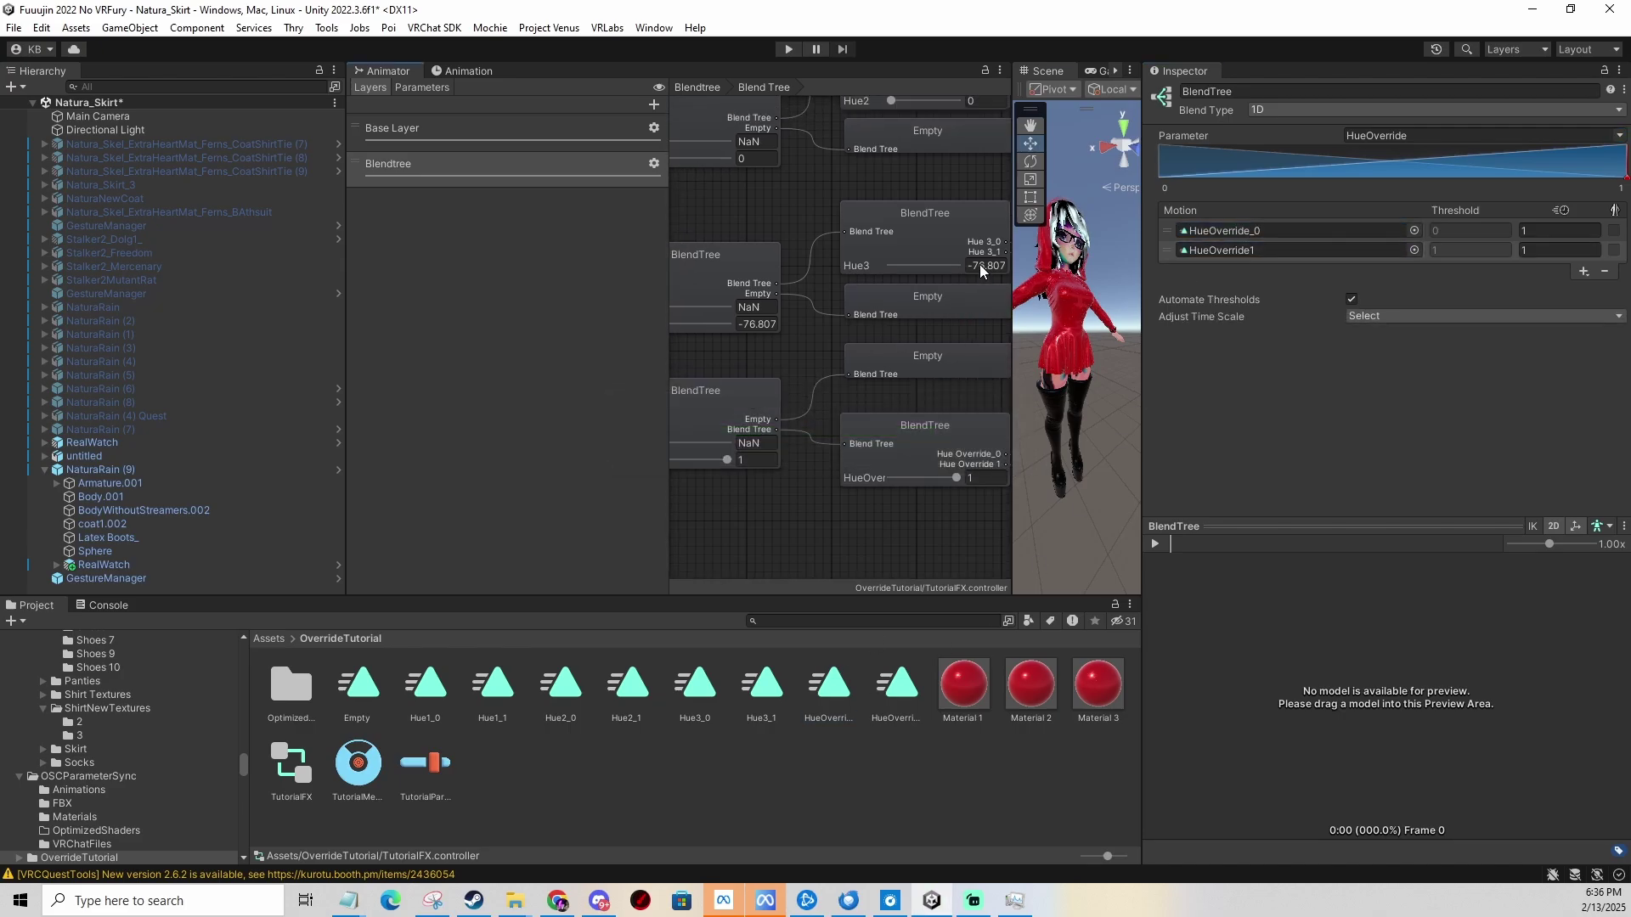
middle_drag(968, 242, 795, 303)
scroll(795, 302, down, 5)
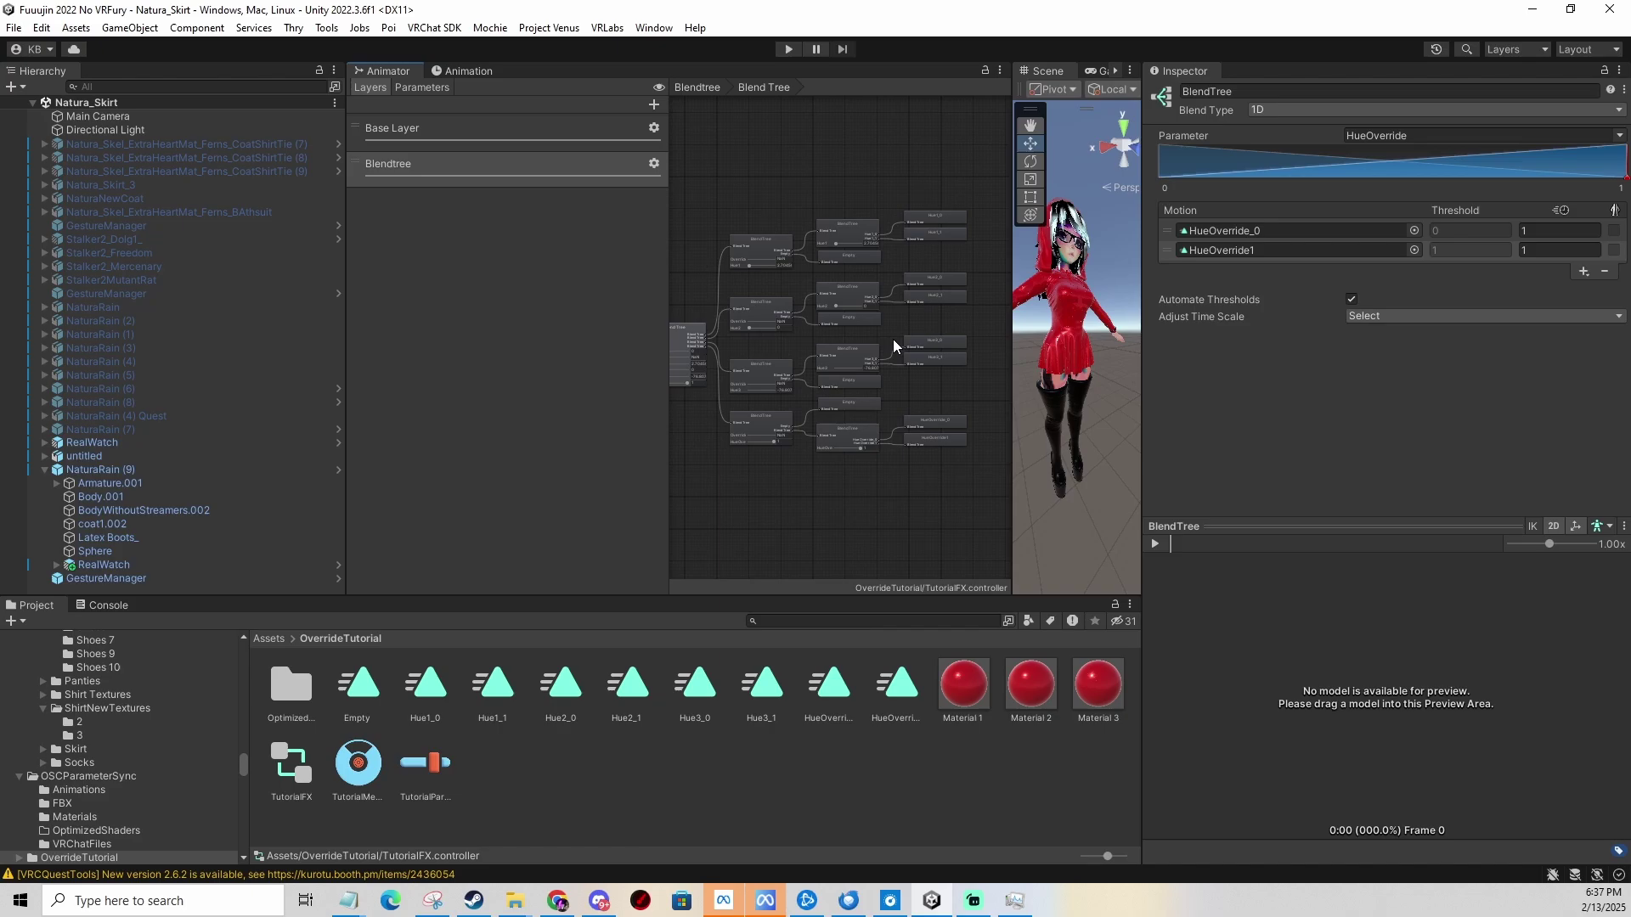
middle_drag(939, 289, 936, 309)
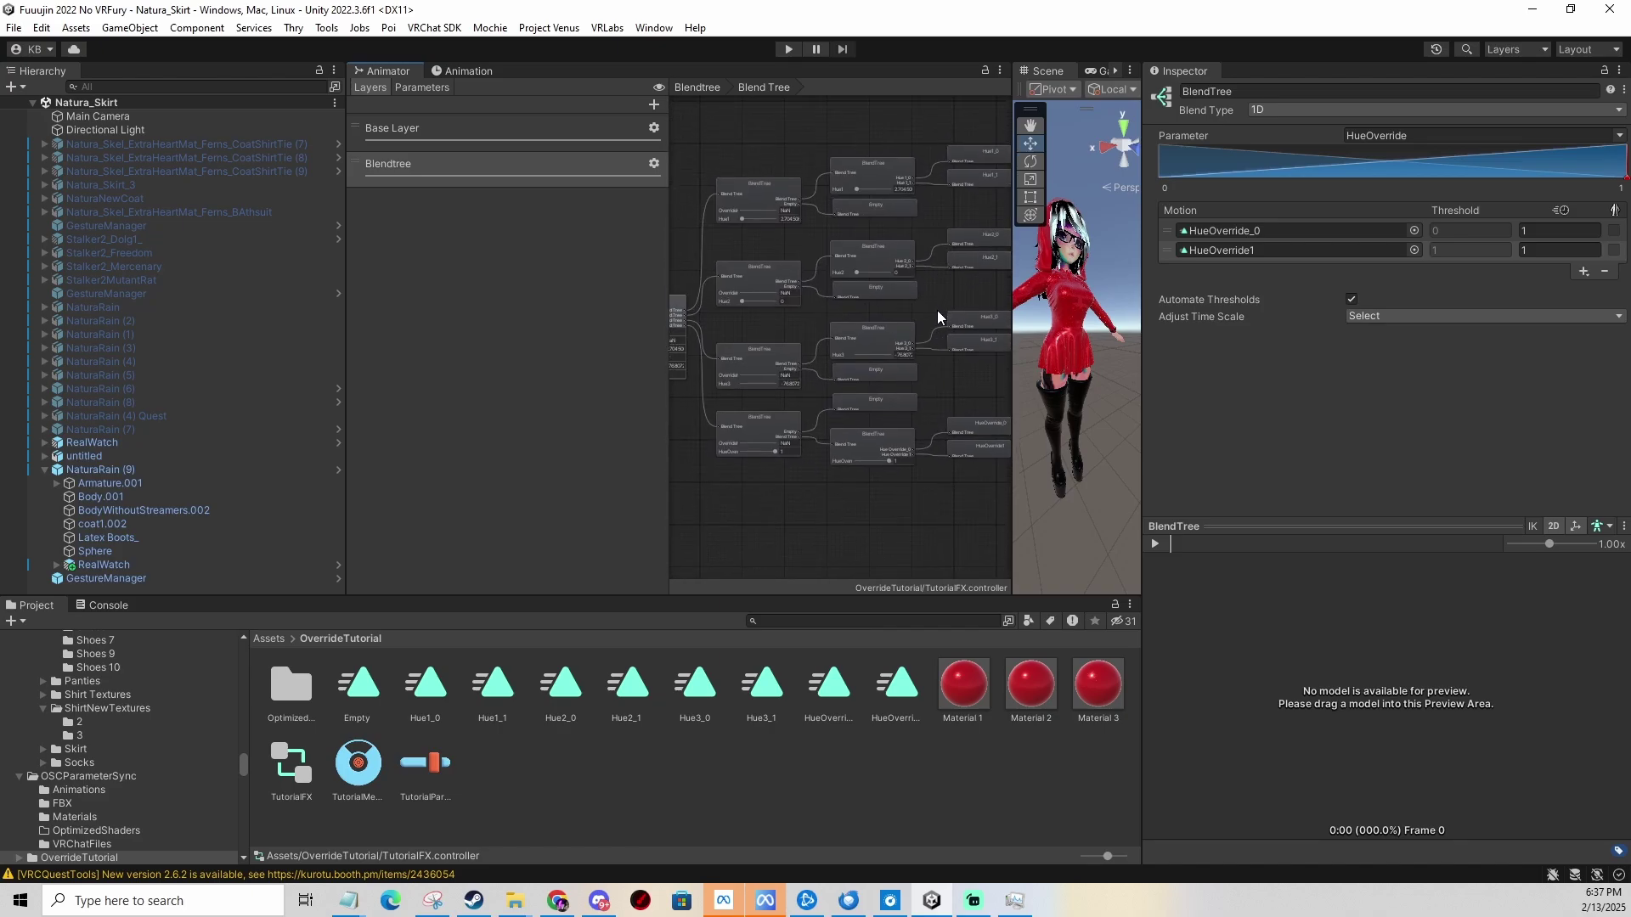
click(790, 212)
click(767, 268)
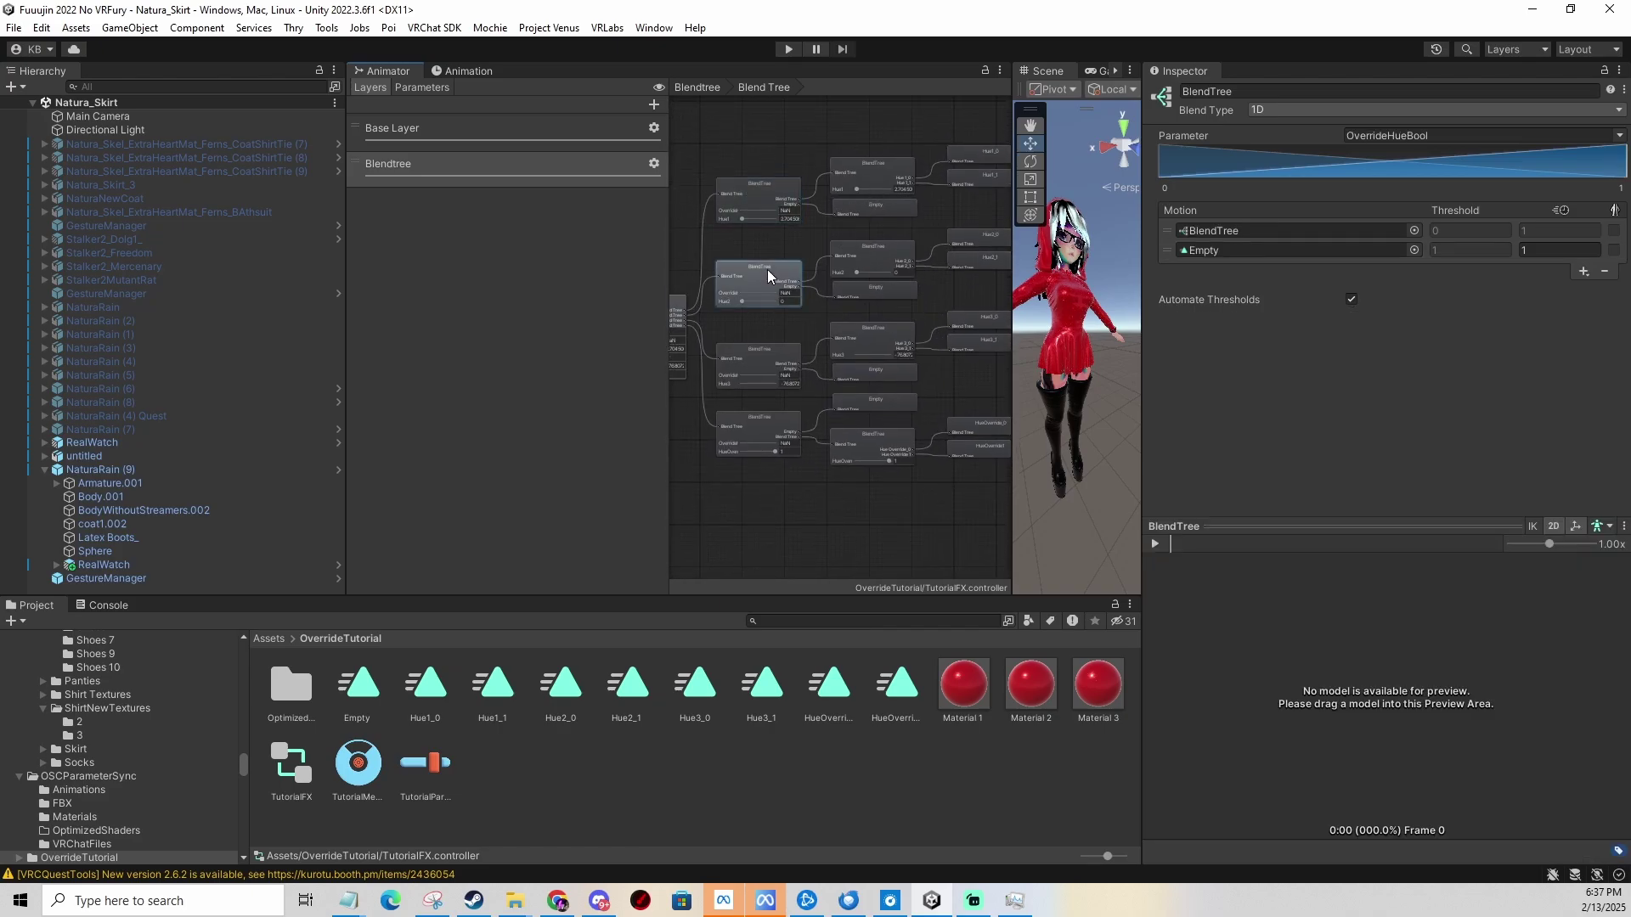
click(761, 365)
click(759, 430)
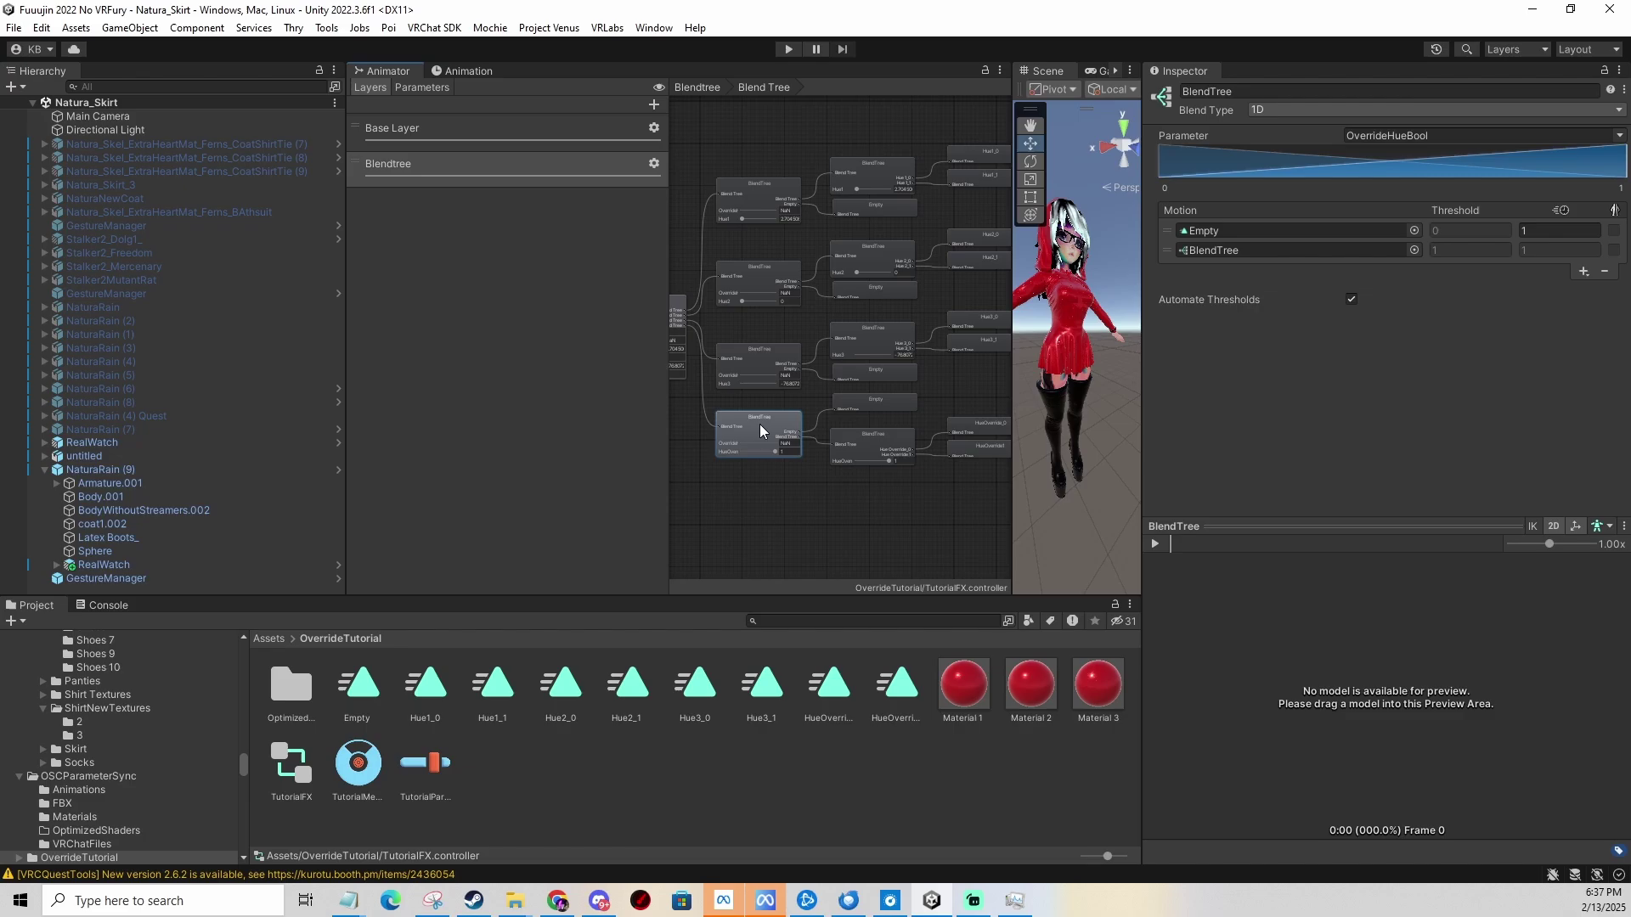
Check the Hue1, Hue2, Hue3, HueOverride and root blend trees, then select GestureManager.
click(870, 171)
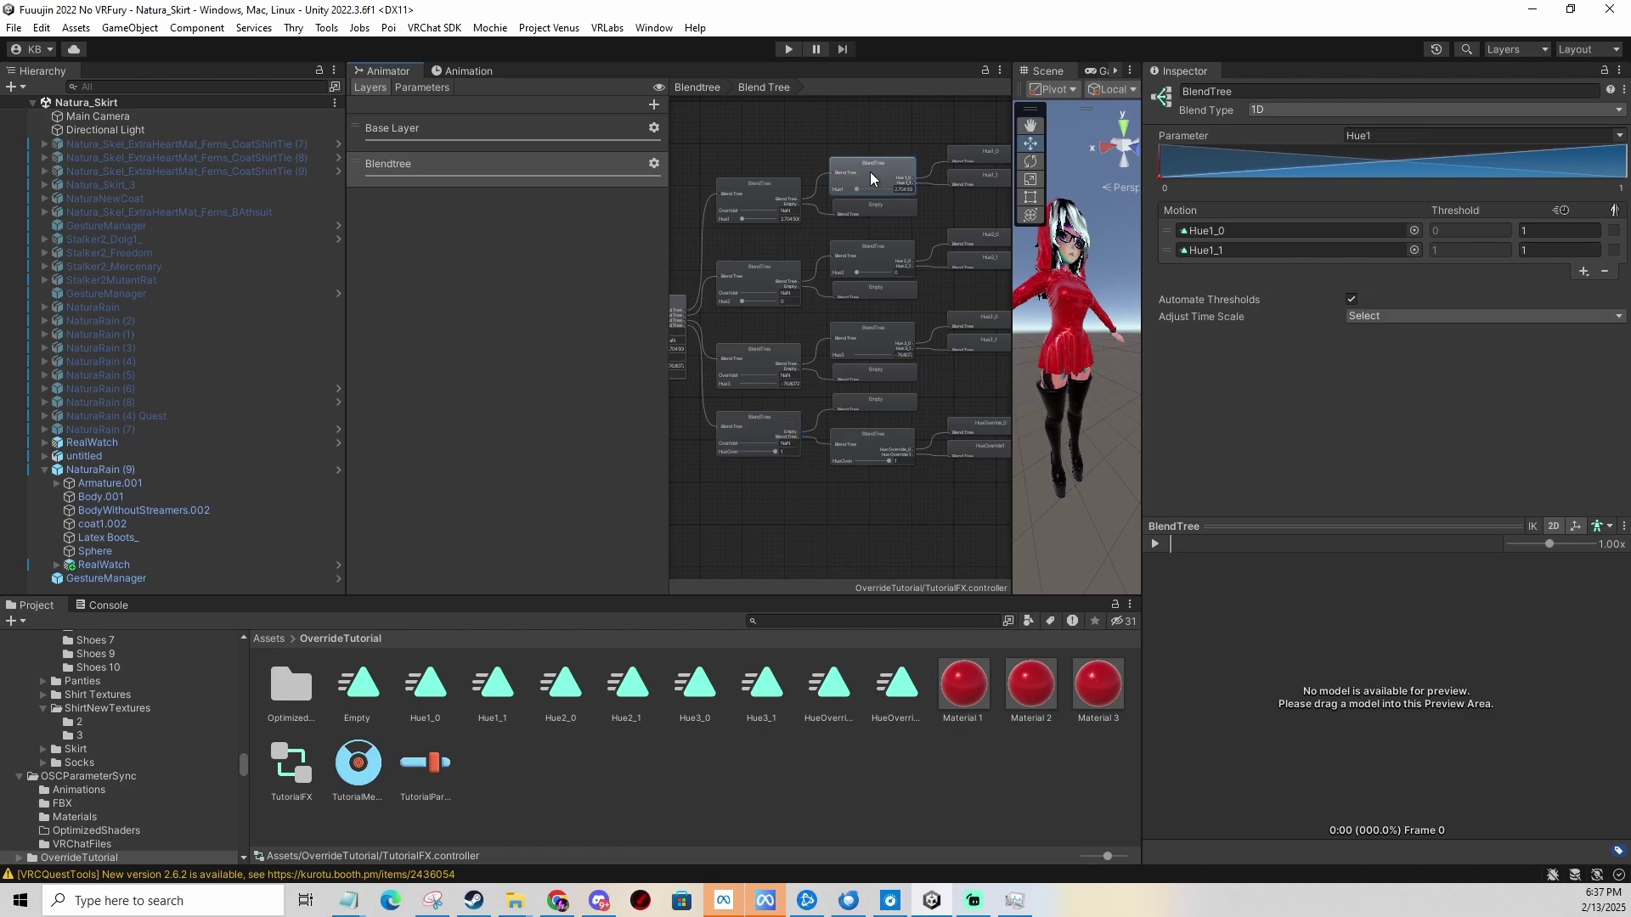
click(865, 255)
click(865, 342)
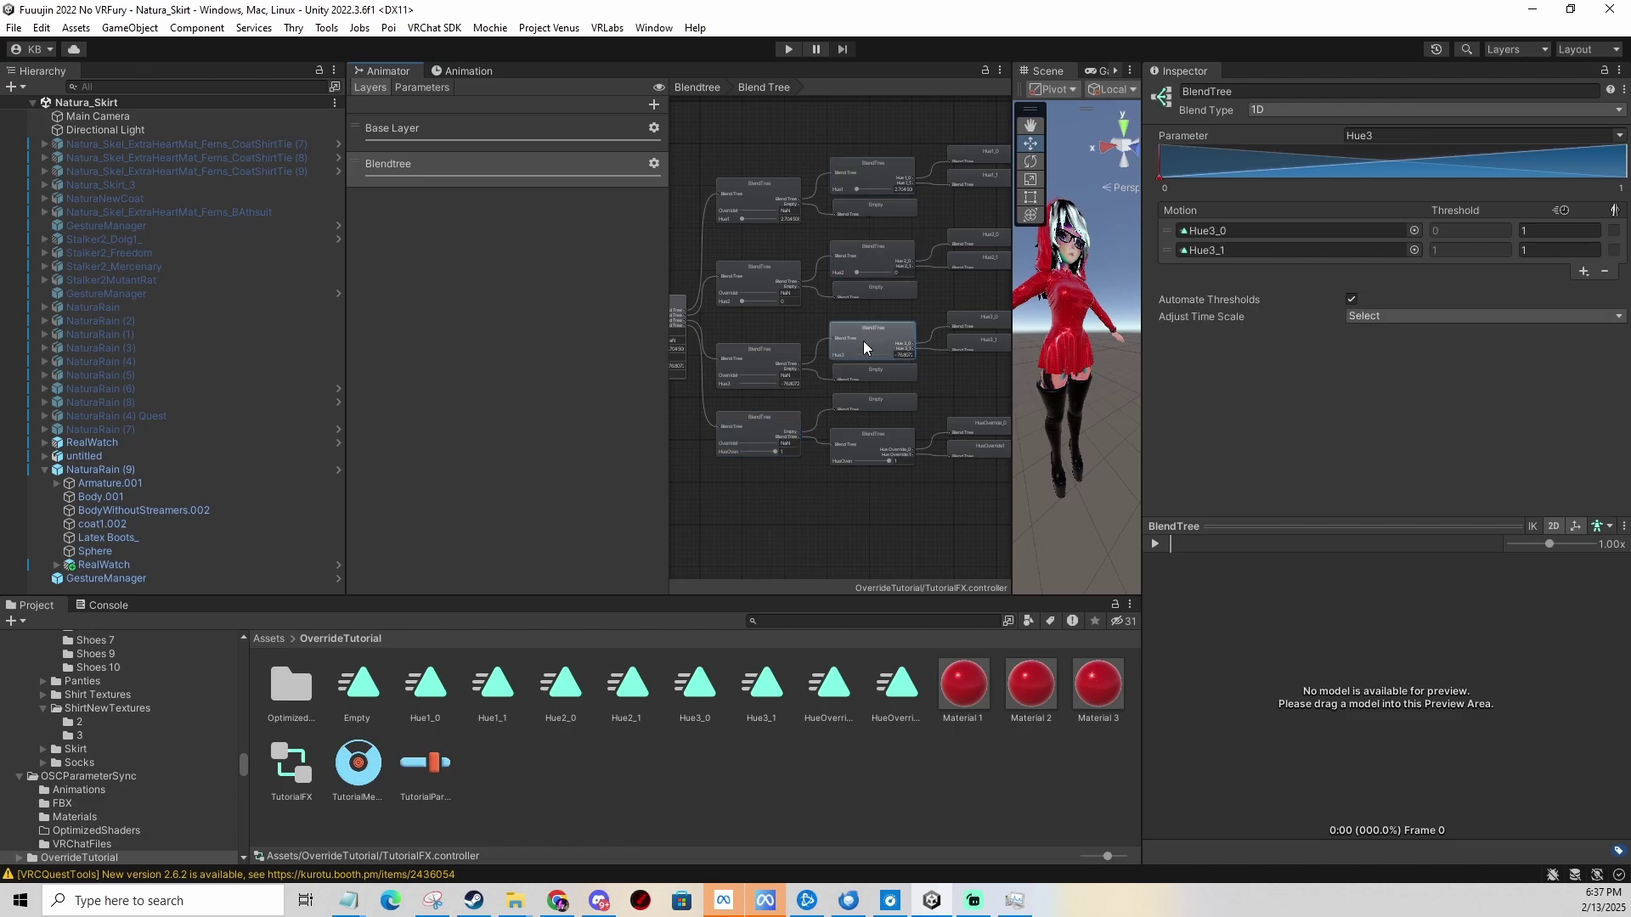
click(869, 441)
click(875, 185)
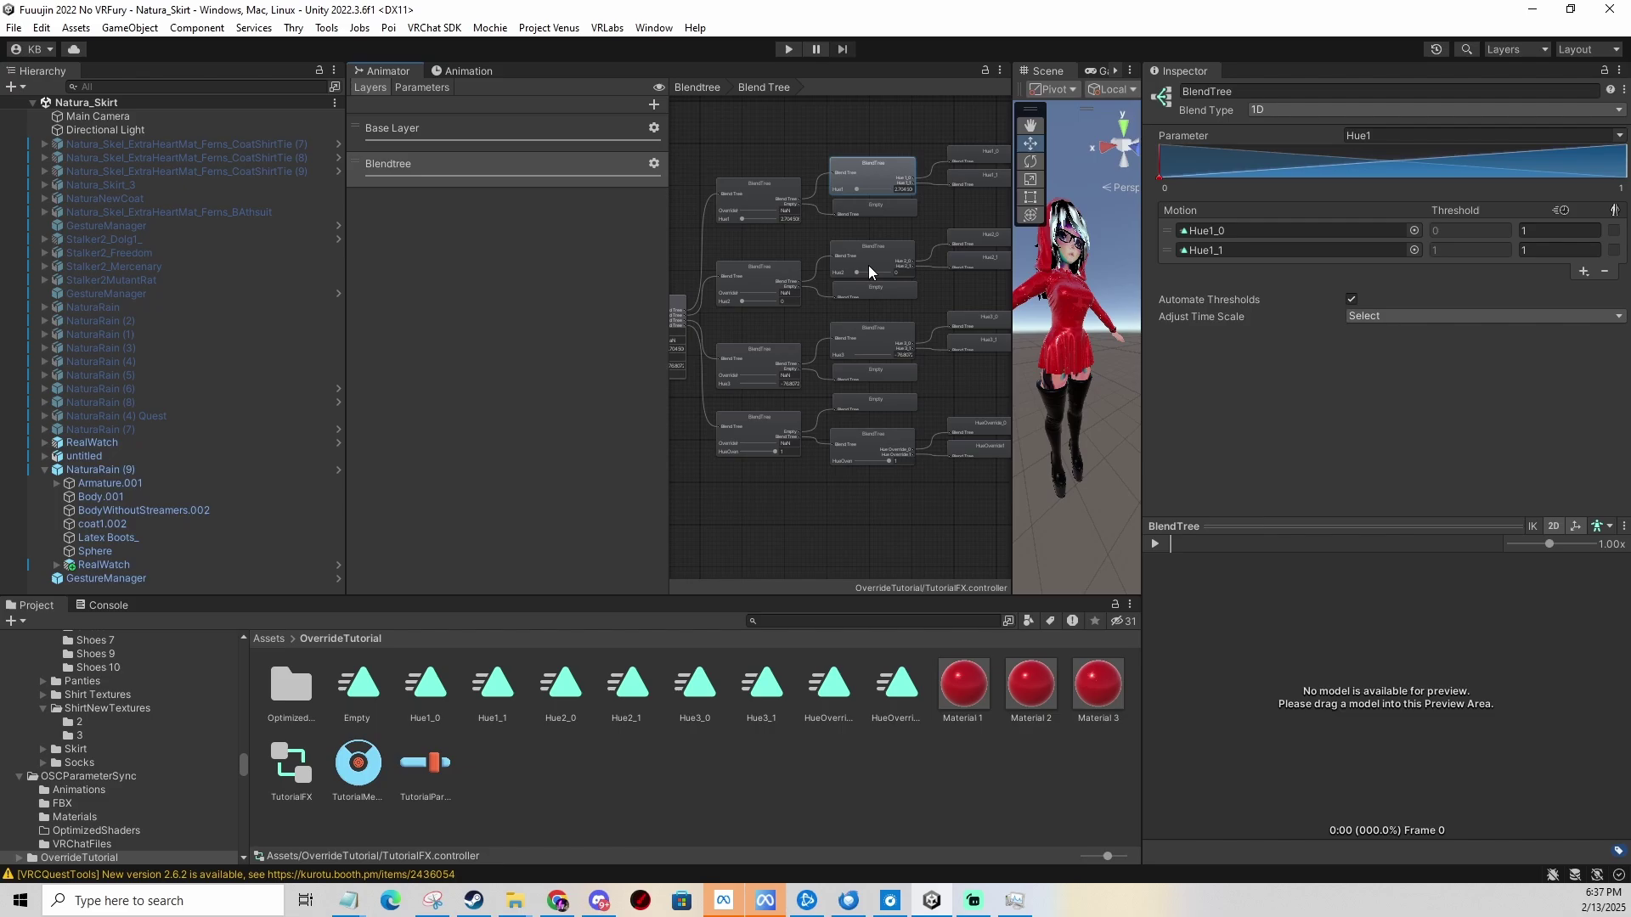
click(839, 123)
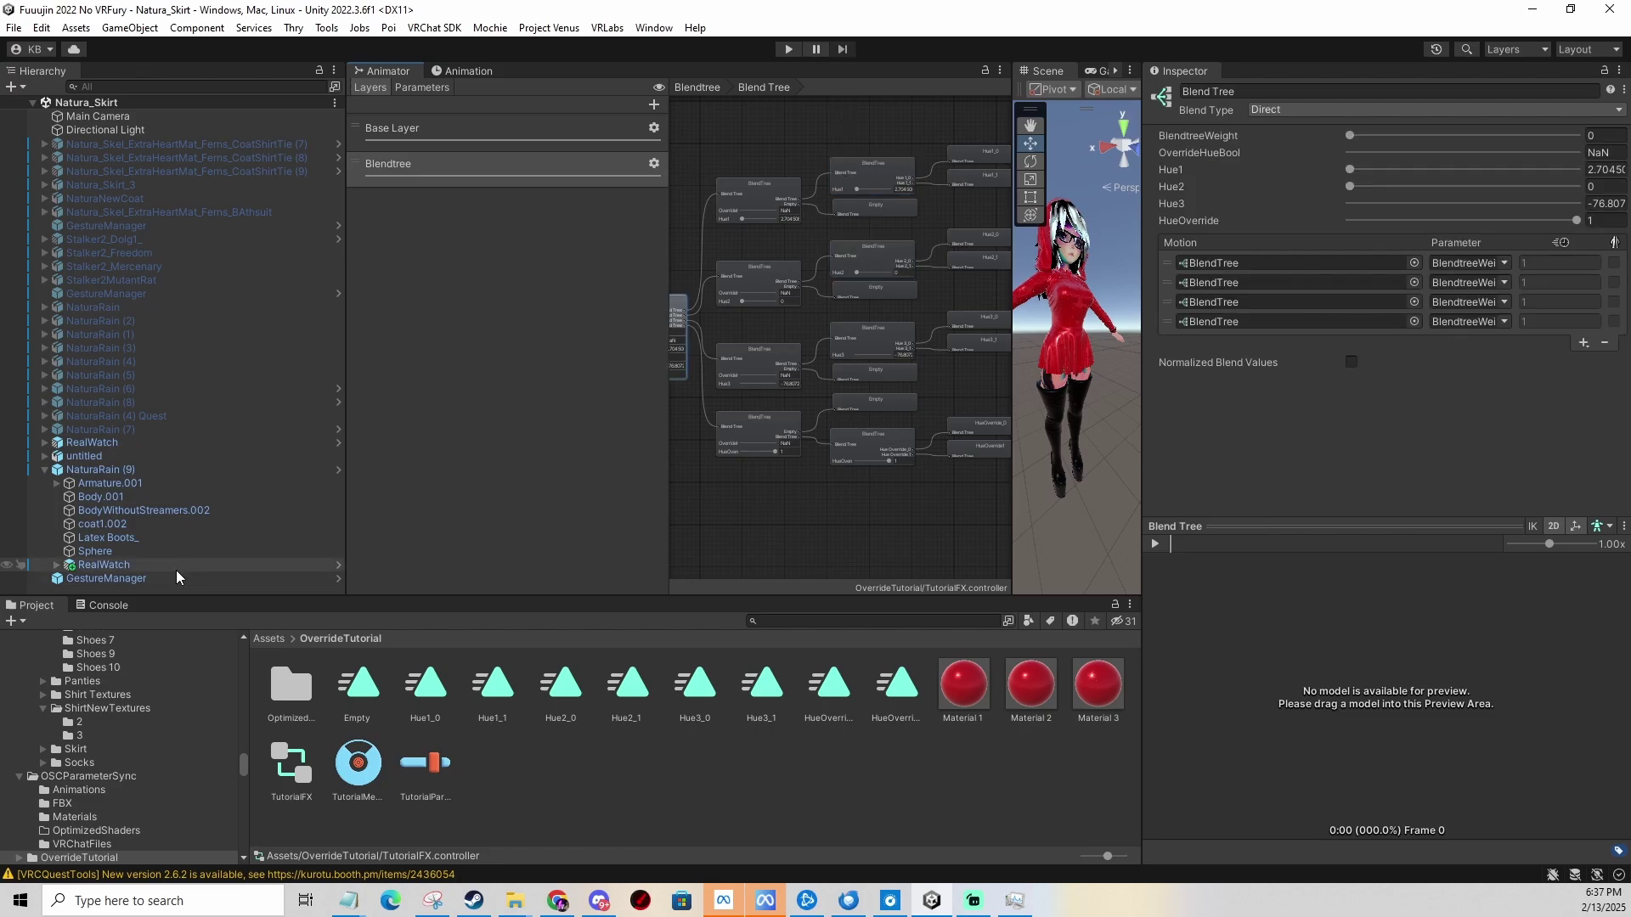
click(137, 581)
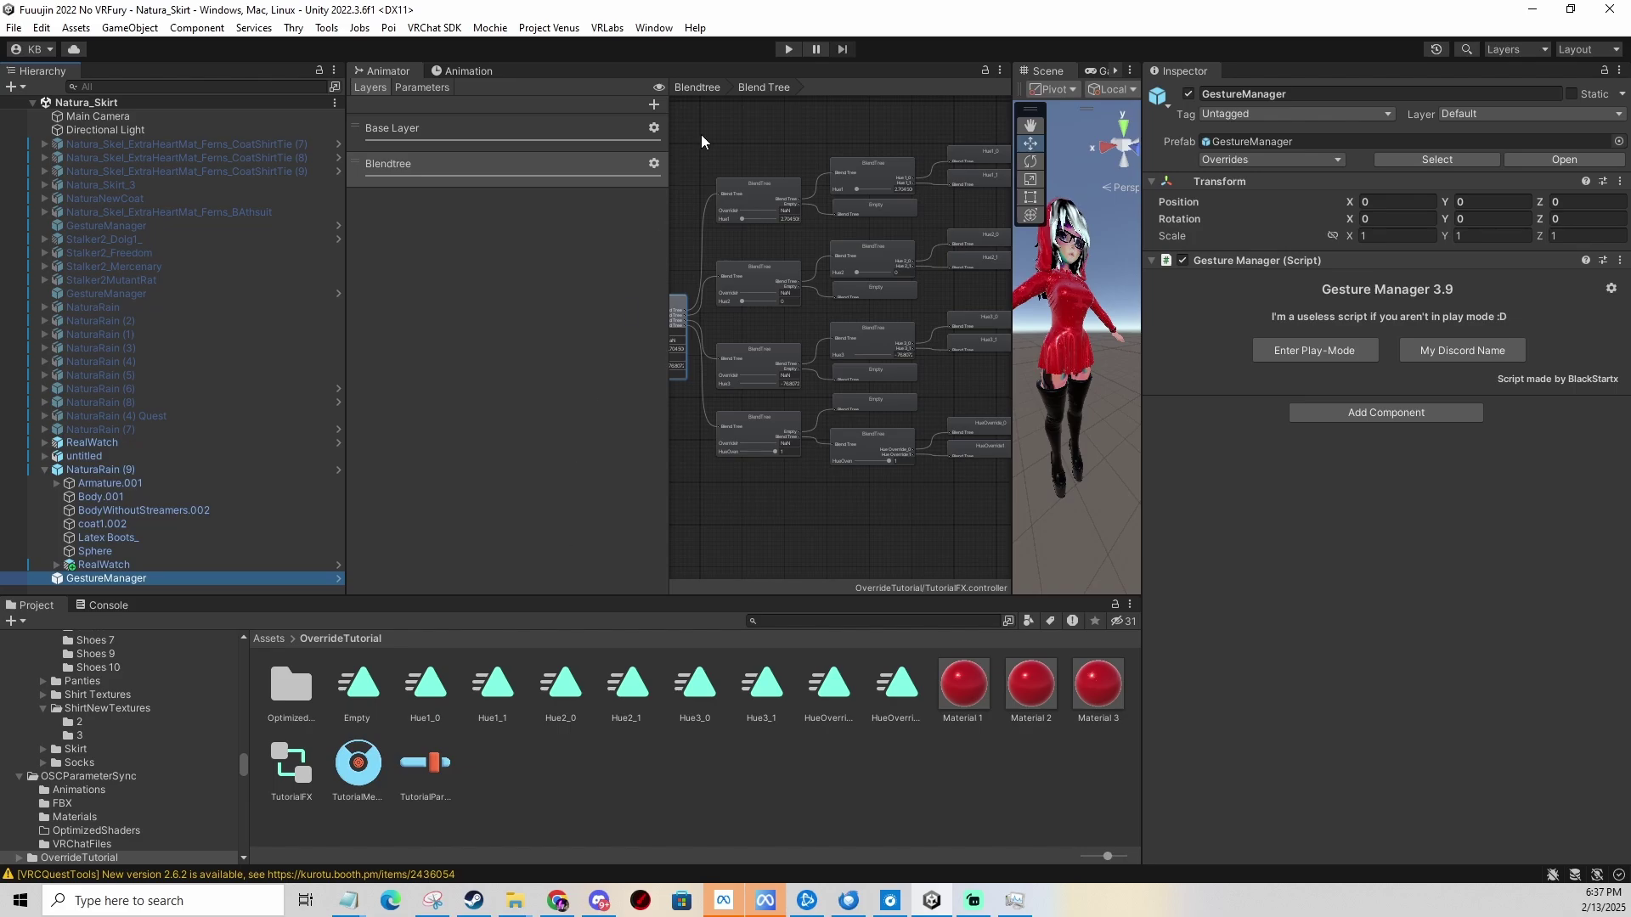
In play mode, turn Hue1, Hue2 and Hue3 (72%) to recolour hair, skirt and shirt.
click(788, 48)
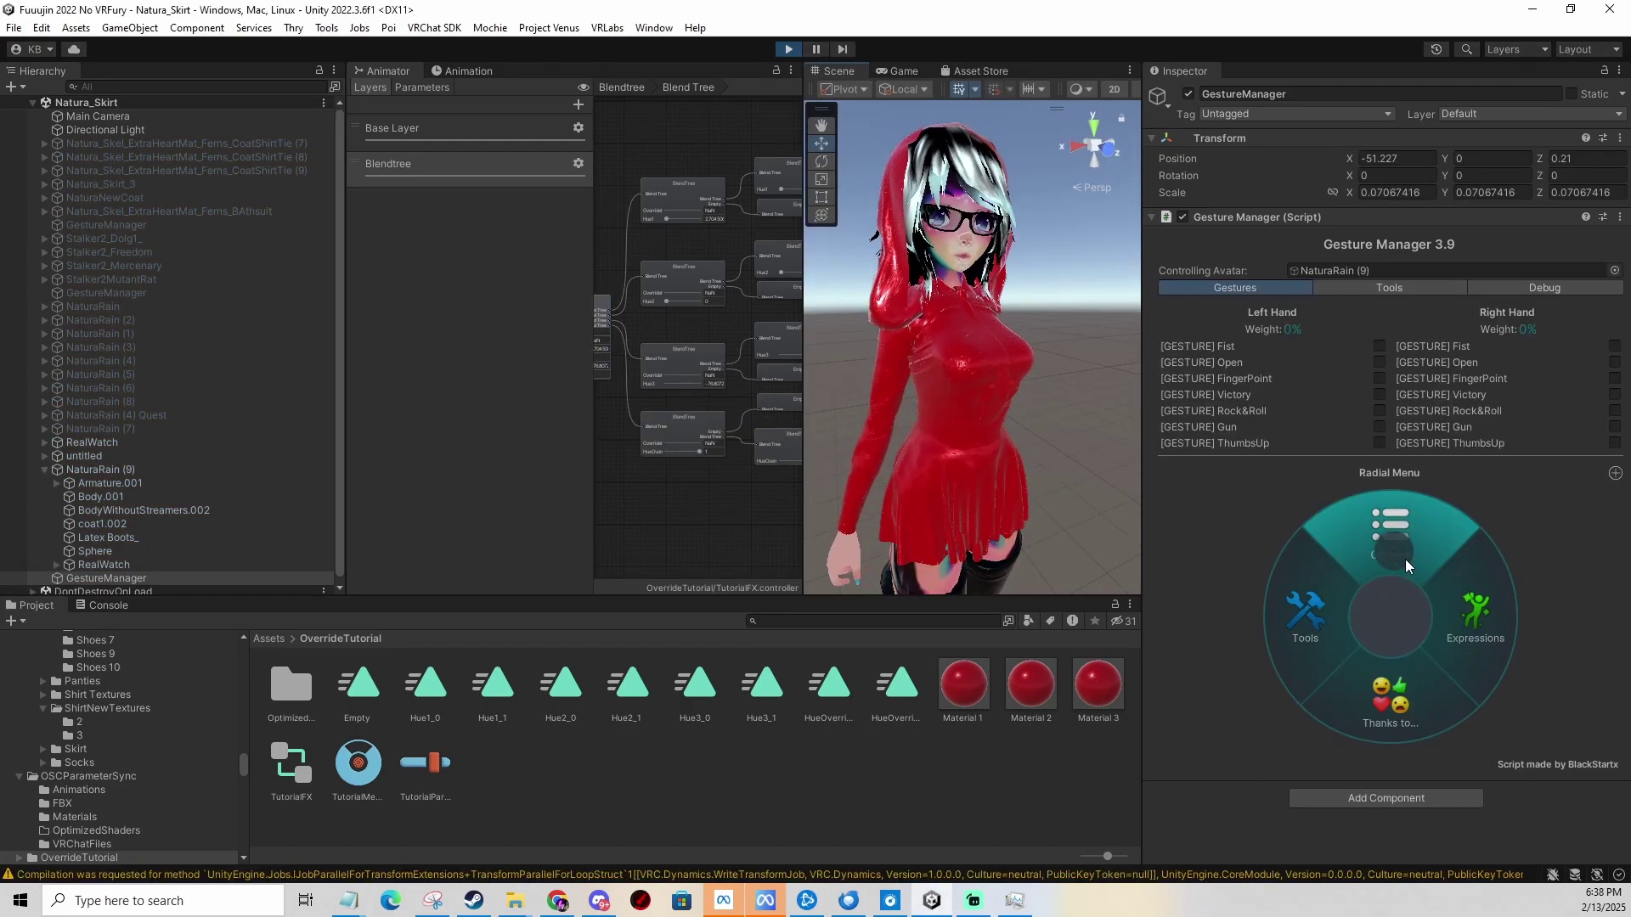
click(1435, 621)
drag(1469, 622, 1492, 716)
click(1434, 720)
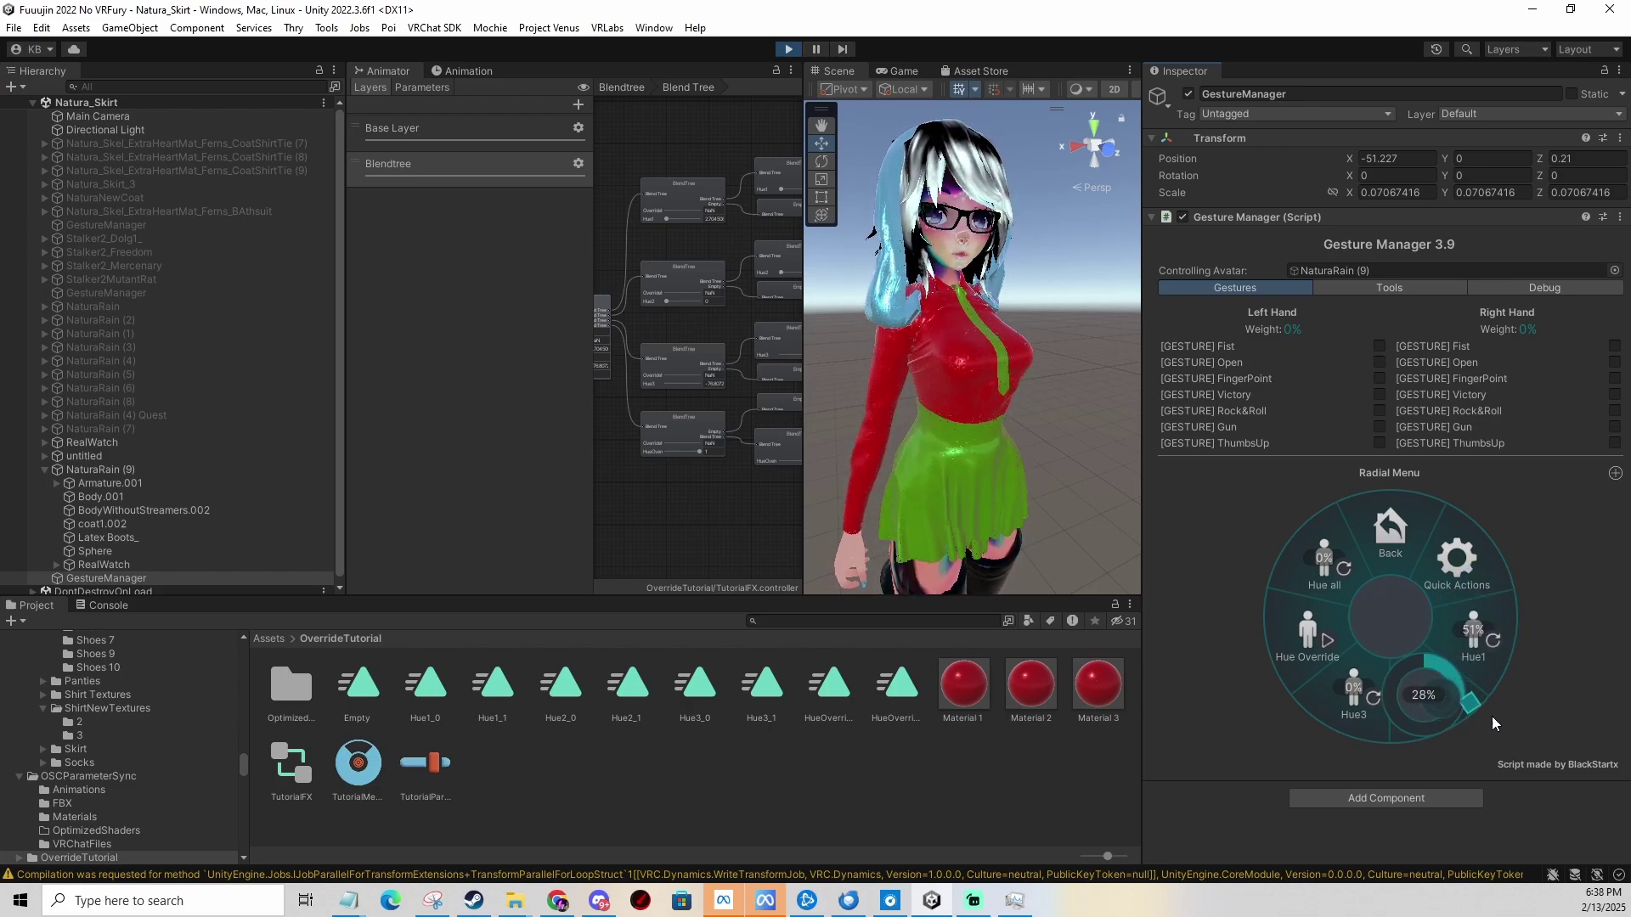
click(1354, 695)
drag(1353, 695, 1241, 722)
Test Hue all at 75% and 29%, then set Hue Override to 98% for a red outfit.
click(1320, 565)
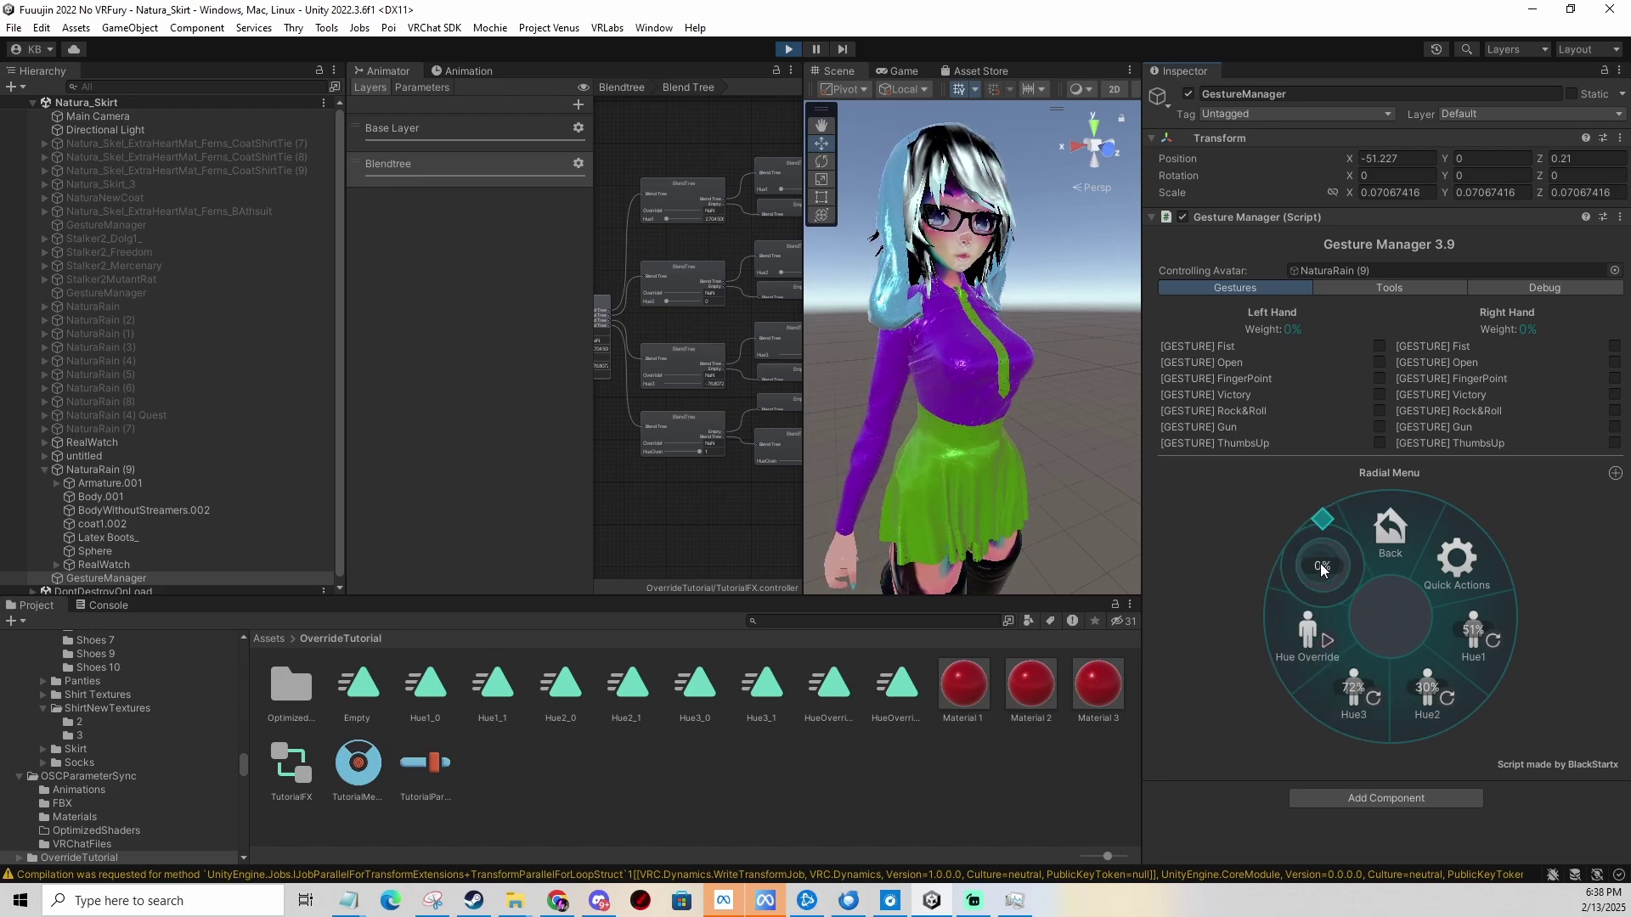
drag(1320, 563, 1197, 568)
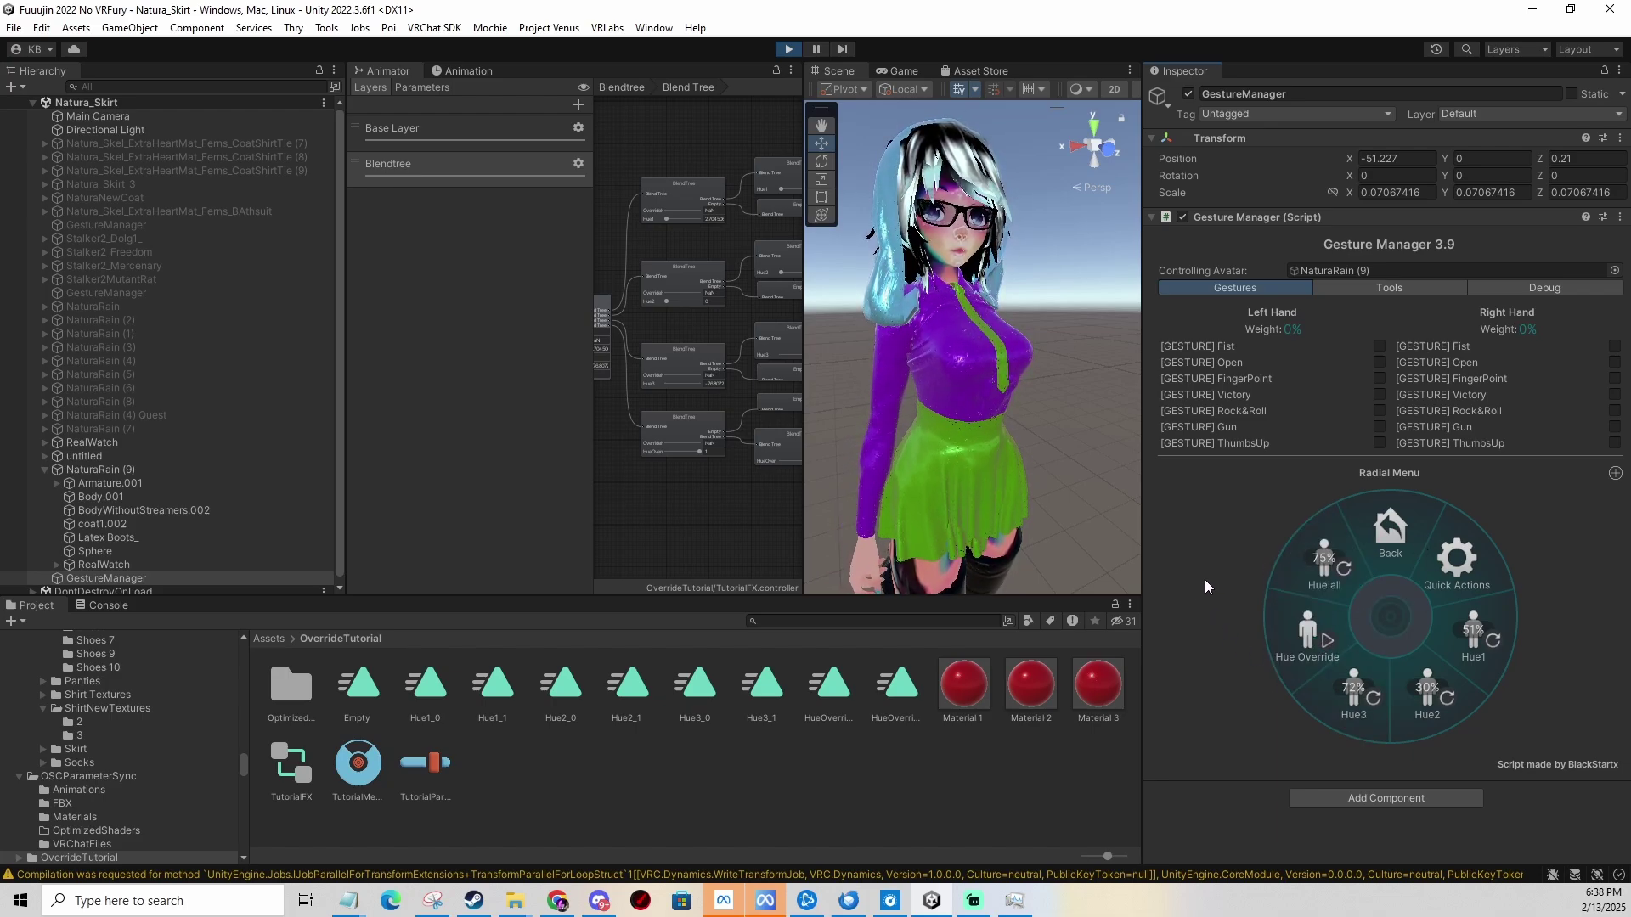
click(1308, 634)
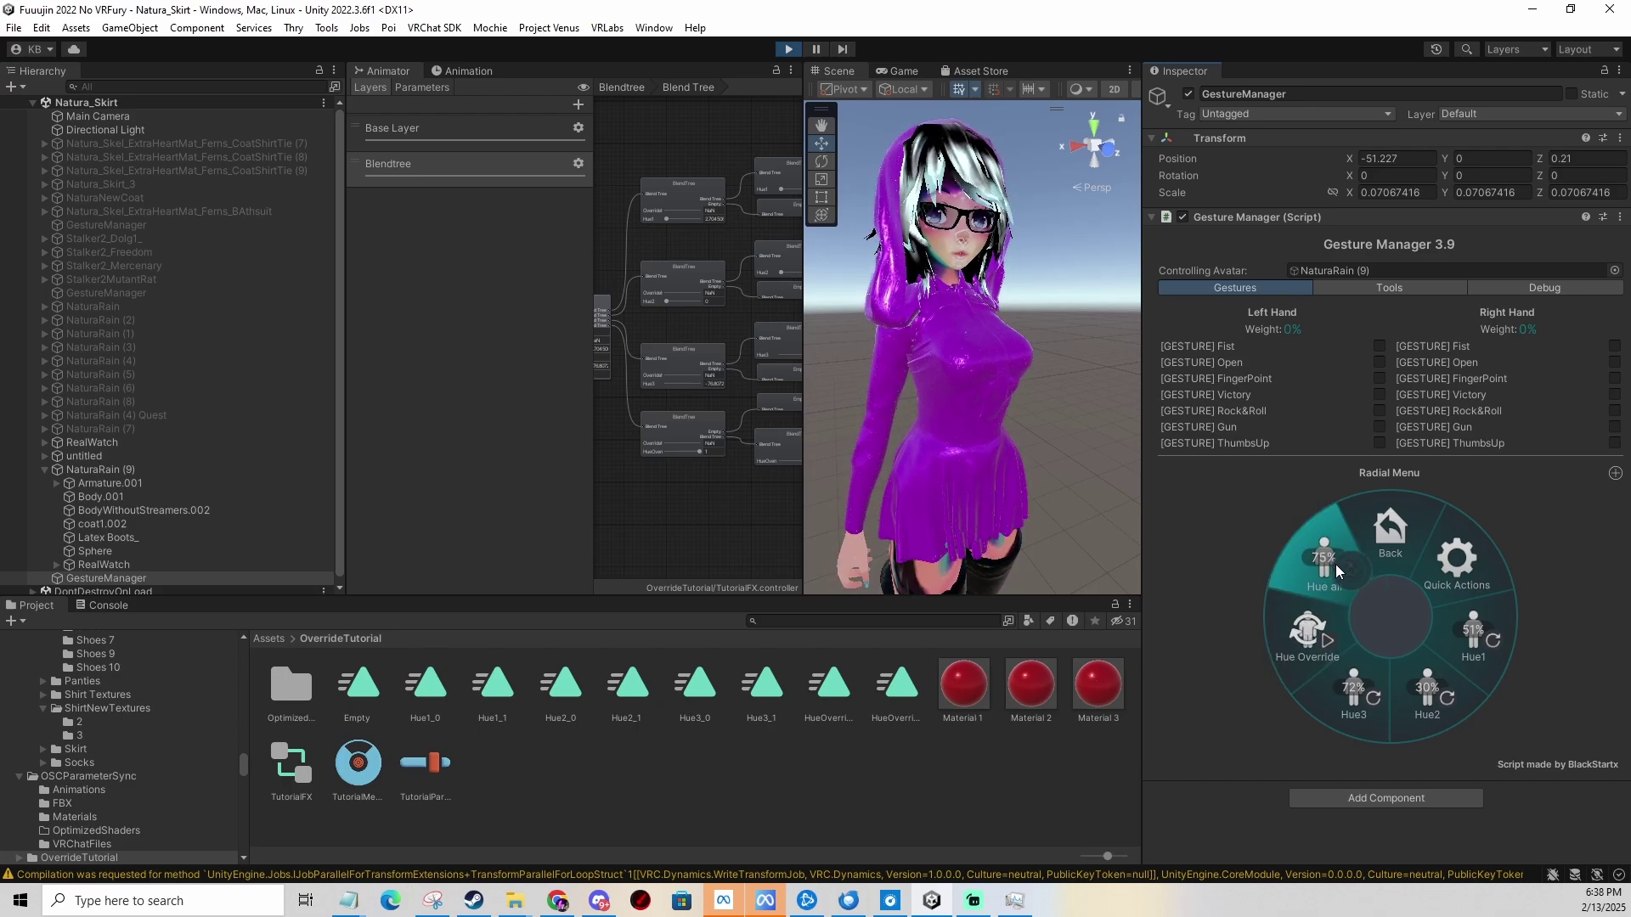
drag(1335, 564, 1440, 595)
click(1301, 652)
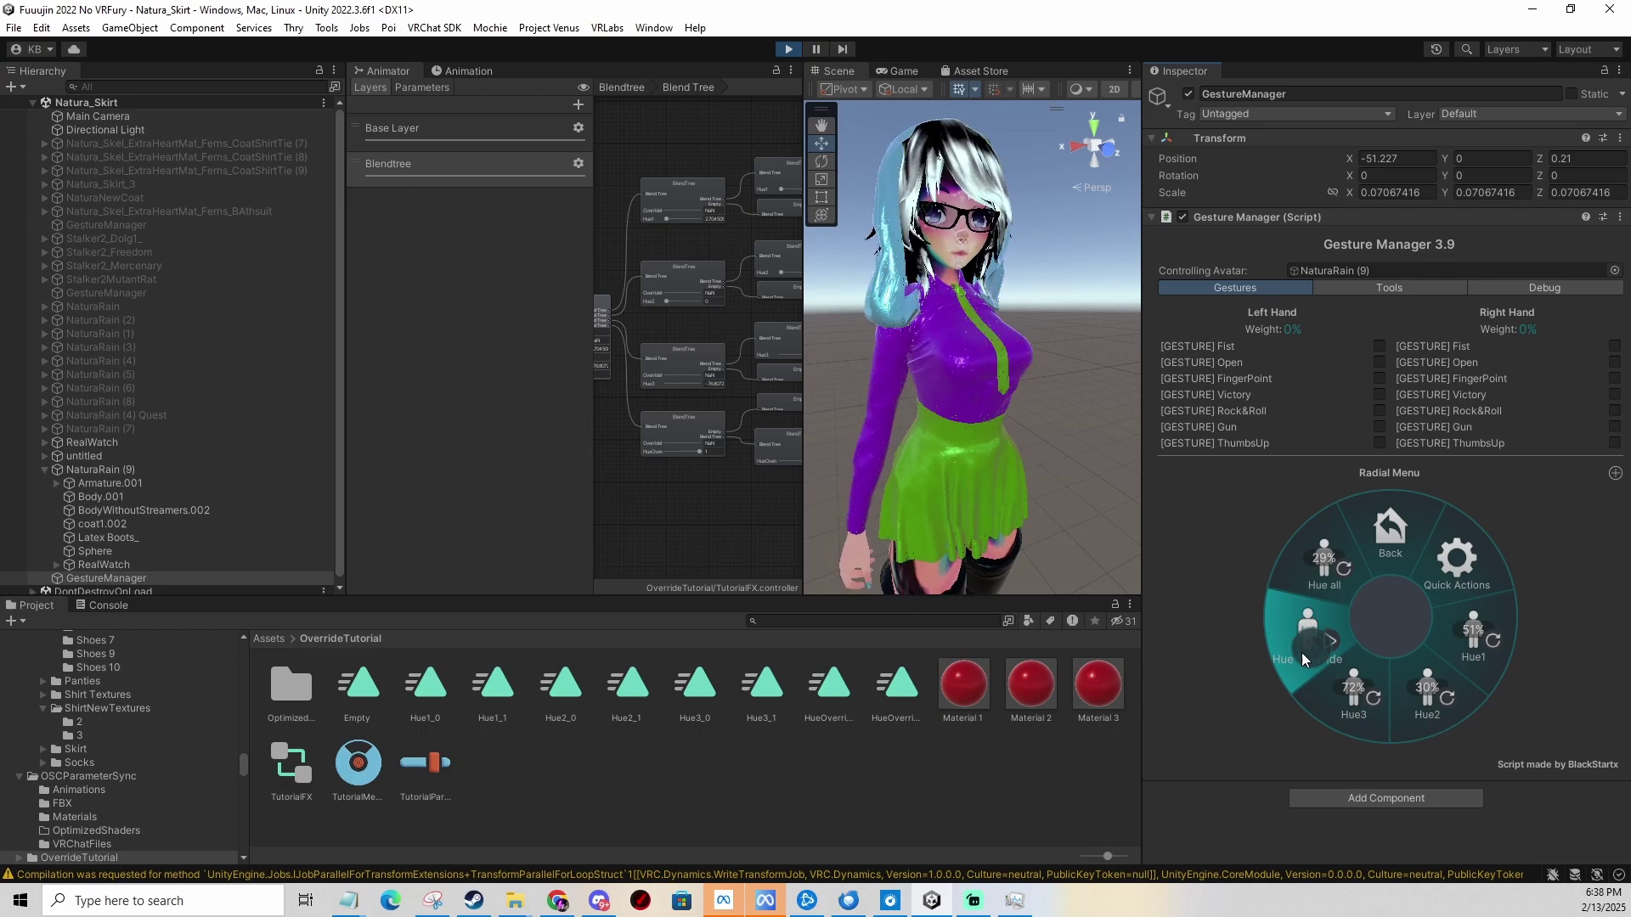
click(1301, 652)
drag(1301, 653, 1301, 747)
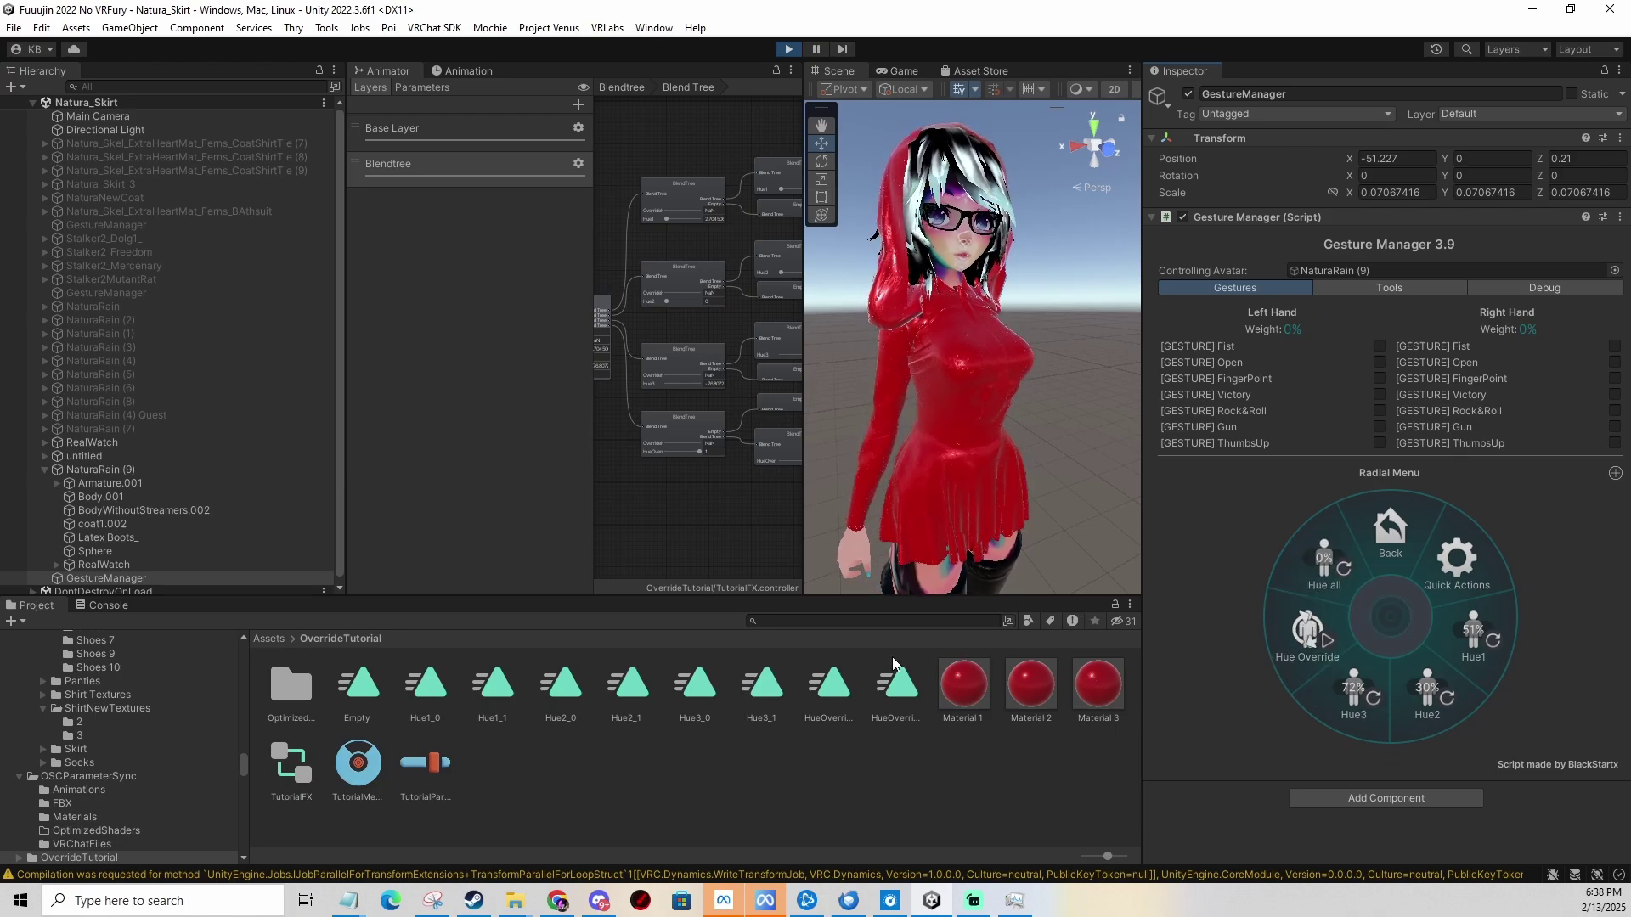